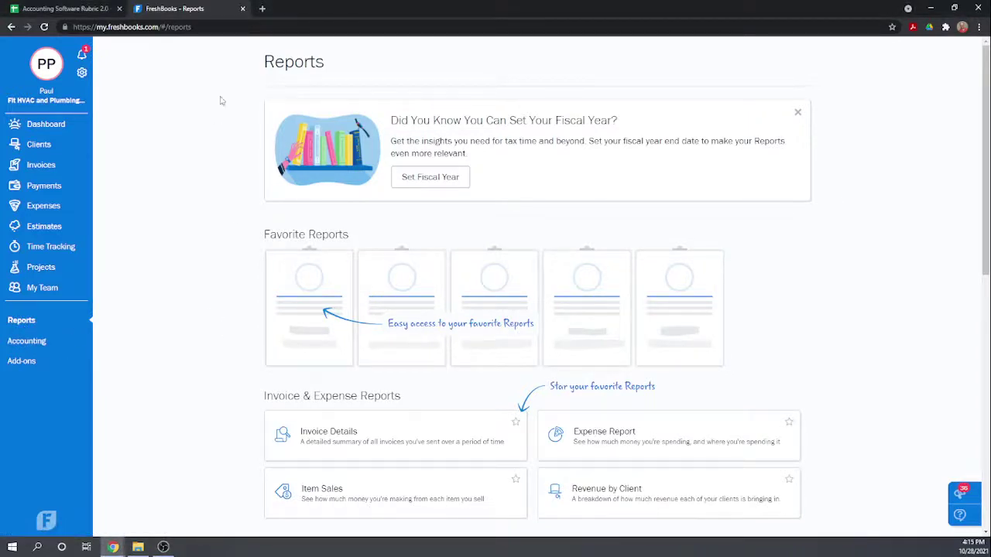
- Mark the Balance Sheet report as a favorite and open it from the favorite reports
{"action": "scroll", "coordinate": [427, 150], "scroll_direction": "down", "scroll_amount": 3}
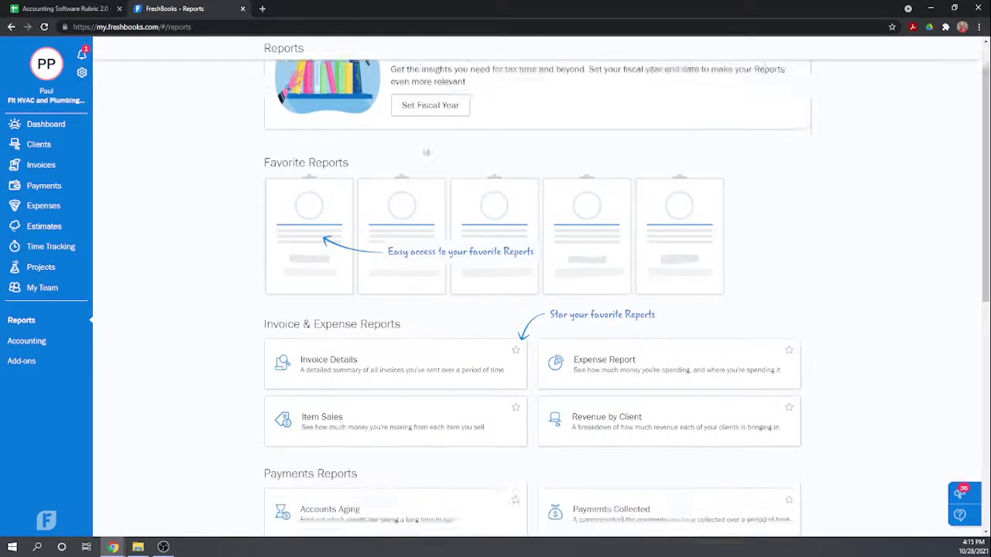
{"action": "scroll", "coordinate": [436, 178], "scroll_direction": "down", "scroll_amount": 4}
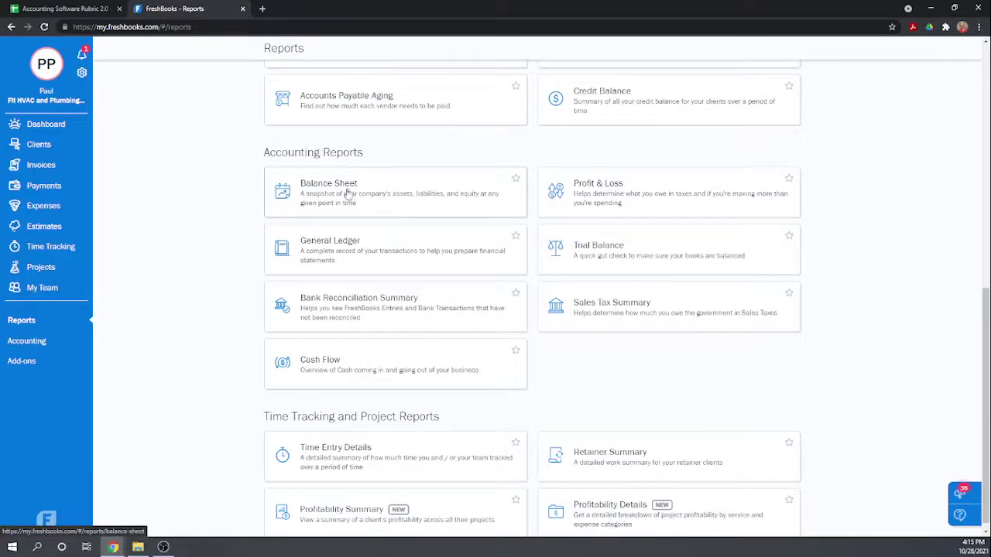
{"action": "left_click", "coordinate": [516, 180]}
{"action": "scroll", "coordinate": [542, 186], "scroll_direction": "up", "scroll_amount": 2}
{"action": "scroll", "coordinate": [542, 186], "scroll_direction": "up", "scroll_amount": 4}
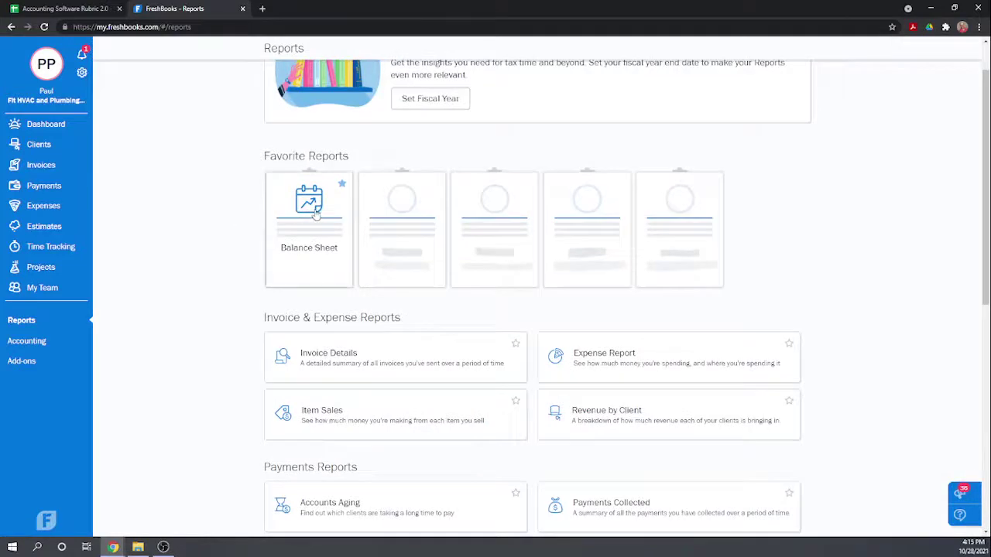
{"action": "left_click", "coordinate": [312, 210]}
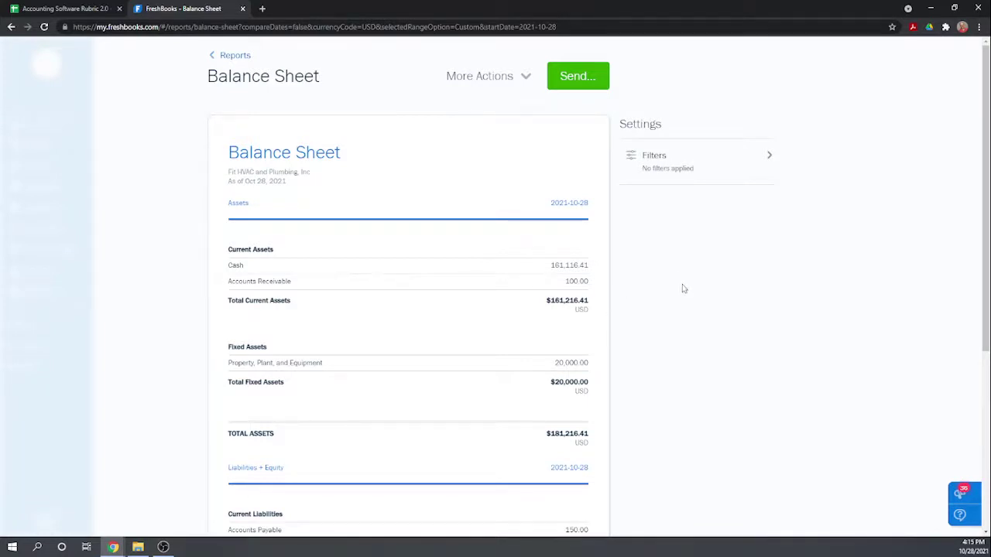
- Filter the Balance Sheet to compare the custom dates 12/31/2020 and 12/31/2021, and apply the filter
{"action": "scroll", "coordinate": [683, 289], "scroll_direction": "down", "scroll_amount": 1}
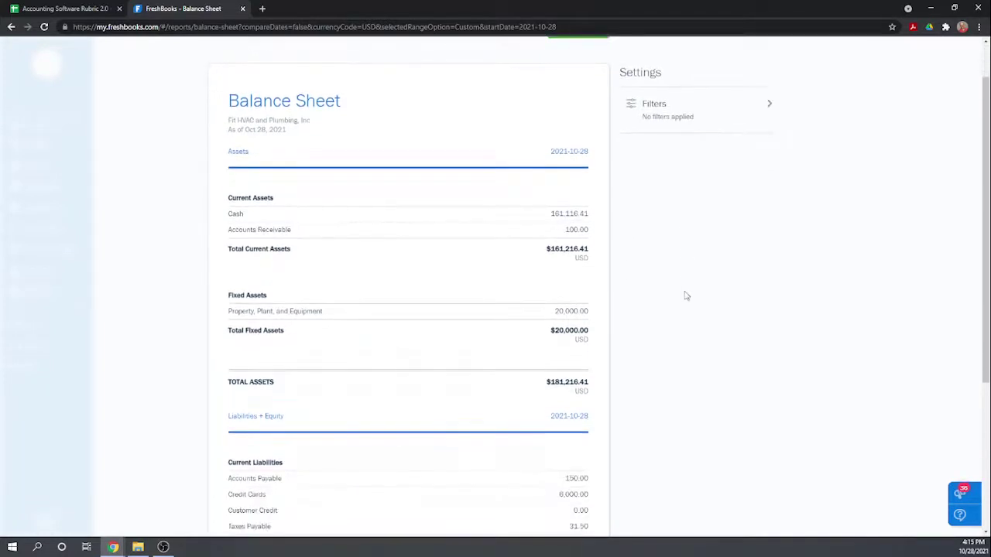
{"action": "left_click", "coordinate": [671, 114]}
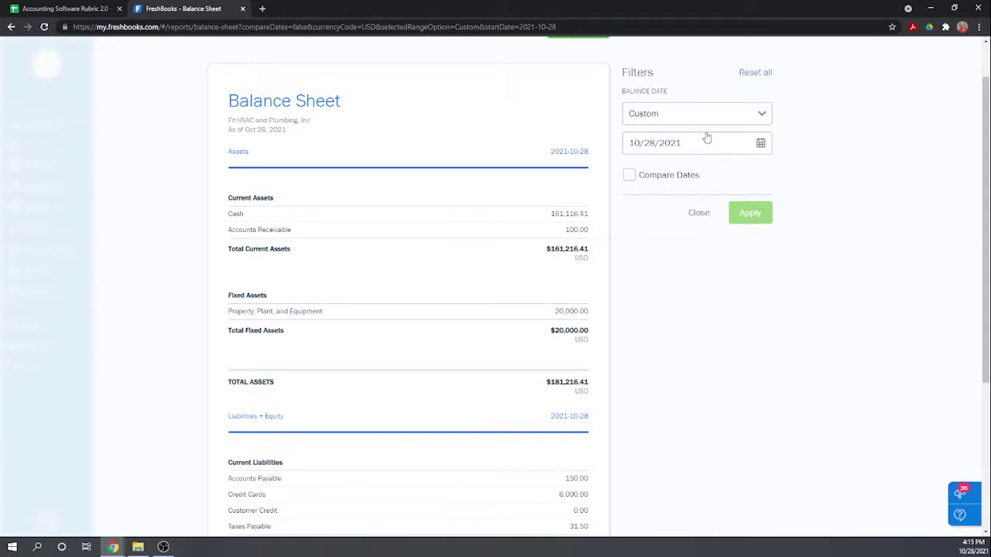
{"action": "left_click", "coordinate": [629, 177]}
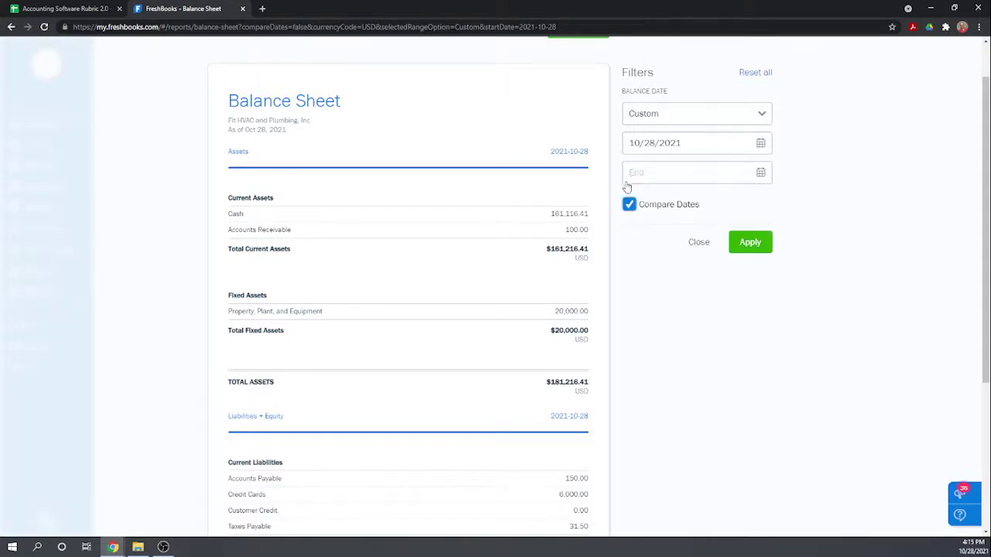
{"action": "left_click", "coordinate": [694, 146]}
{"action": "left_click_drag", "start_coordinate": [694, 146], "coordinate": [604, 164]}
{"action": "type", "text": "12"}
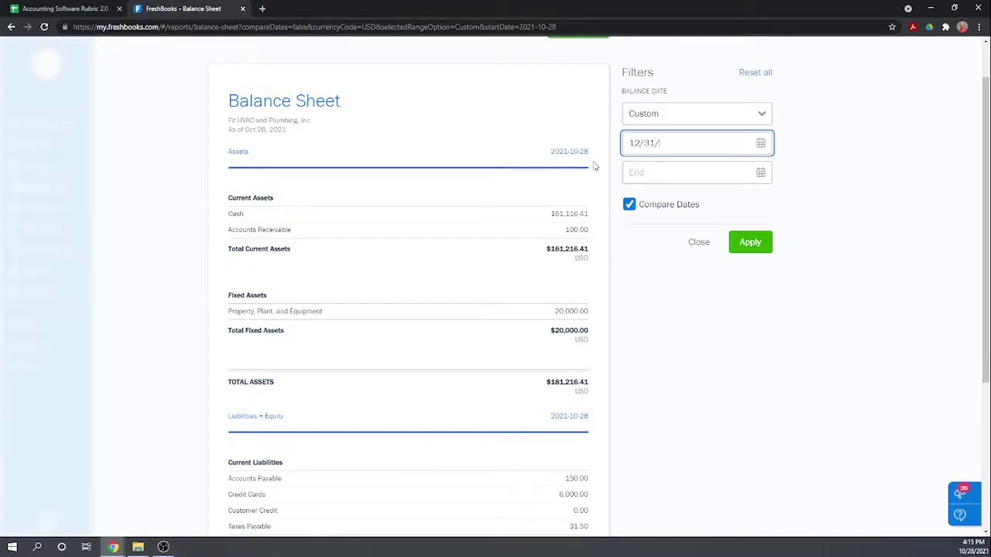
{"action": "type", "text": "/31/2020"}
{"action": "left_click", "coordinate": [629, 180]}
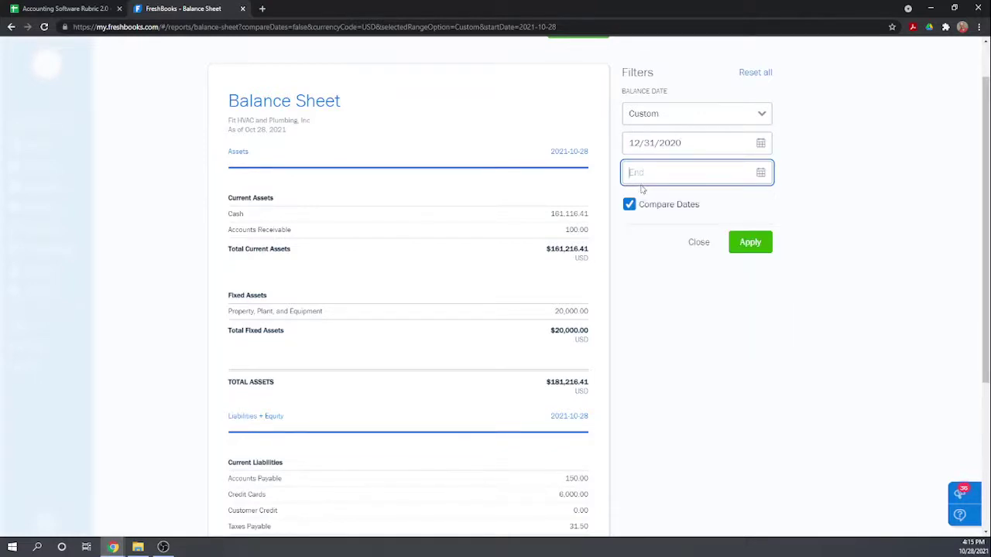
{"action": "type", "text": "12/31/2021"}
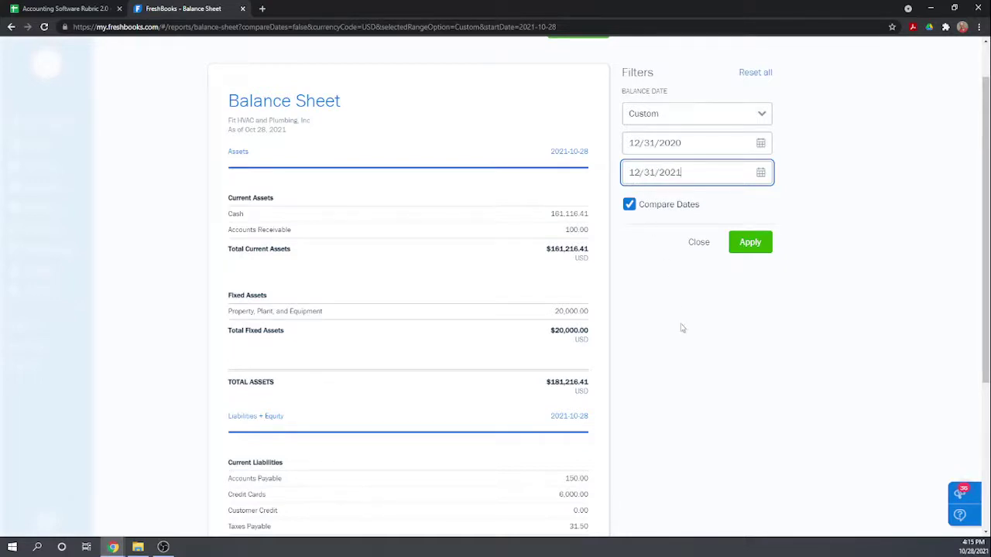
{"action": "left_click", "coordinate": [736, 245]}
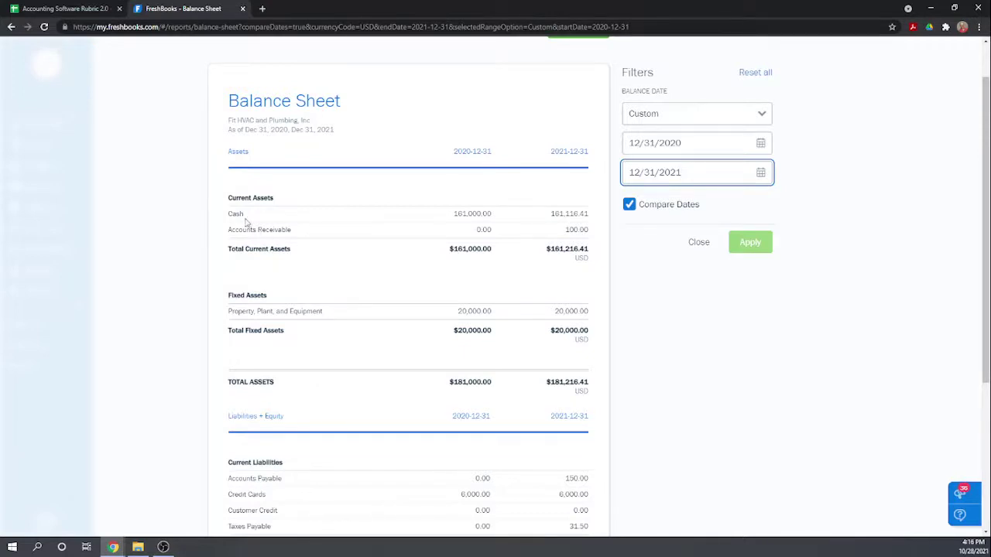
- Review the comparative Balance Sheet's assets, liabilities and equity, and check which export and print actions the report offers
{"action": "scroll", "coordinate": [293, 331], "scroll_direction": "down", "scroll_amount": 1}
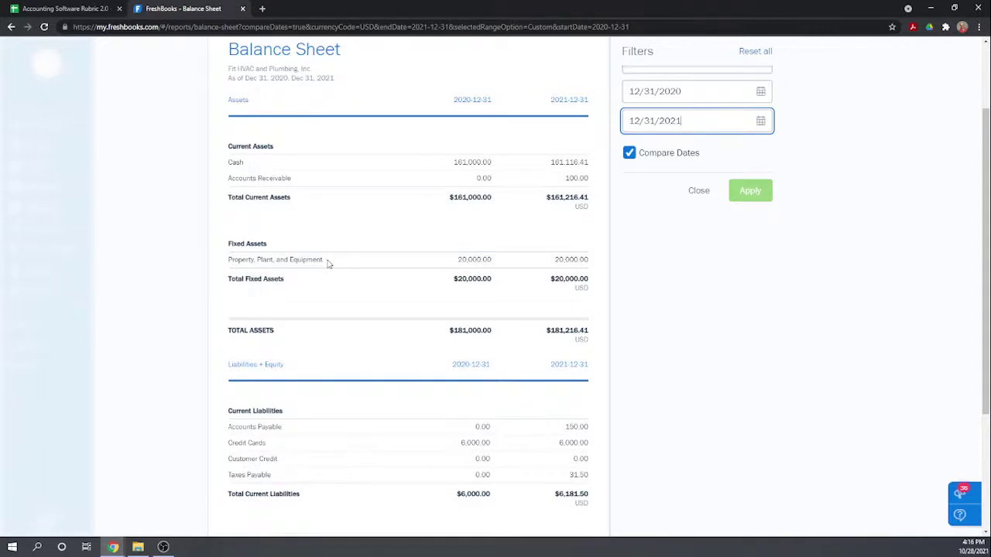
{"action": "scroll", "coordinate": [327, 264], "scroll_direction": "down", "scroll_amount": 3}
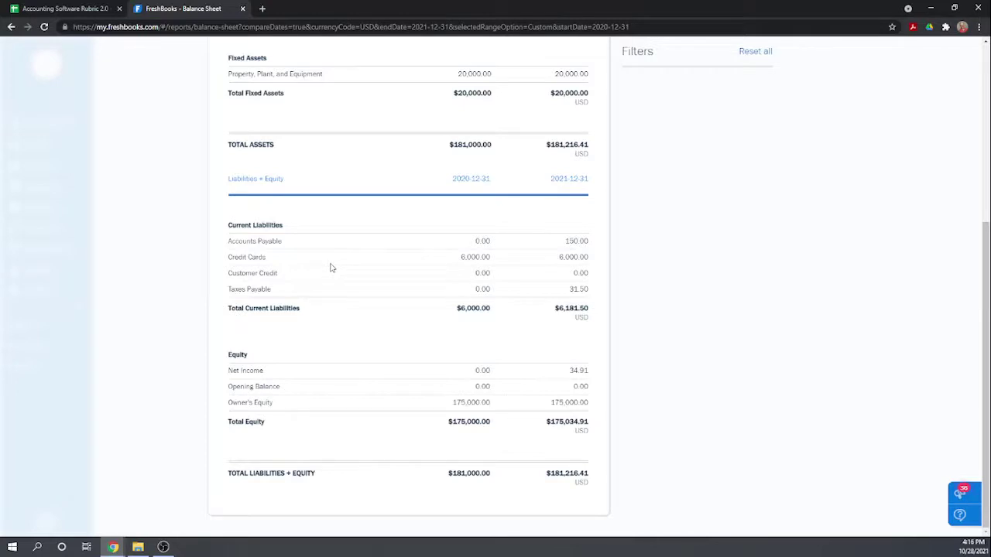
{"action": "scroll", "coordinate": [330, 267], "scroll_direction": "up", "scroll_amount": 2}
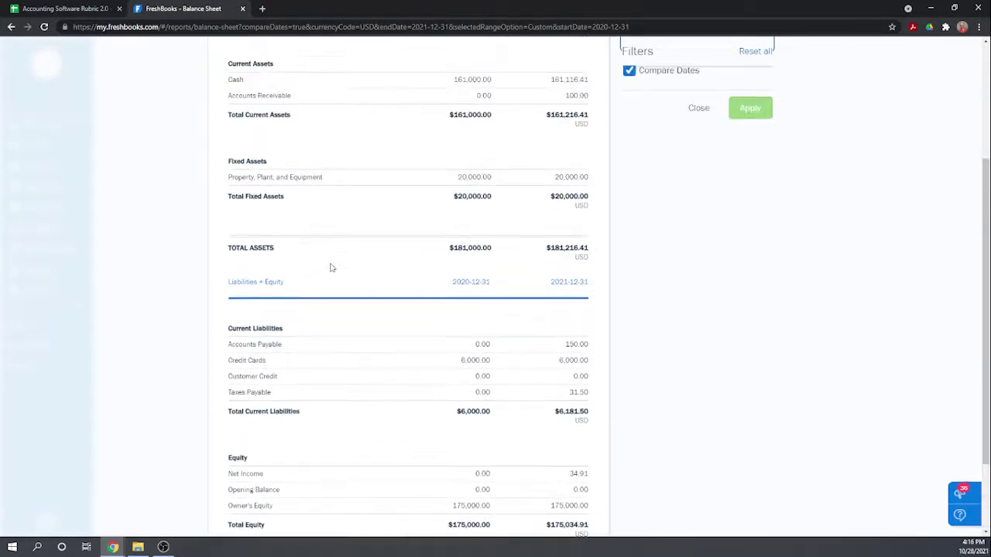
{"action": "scroll", "coordinate": [330, 268], "scroll_direction": "up", "scroll_amount": 3}
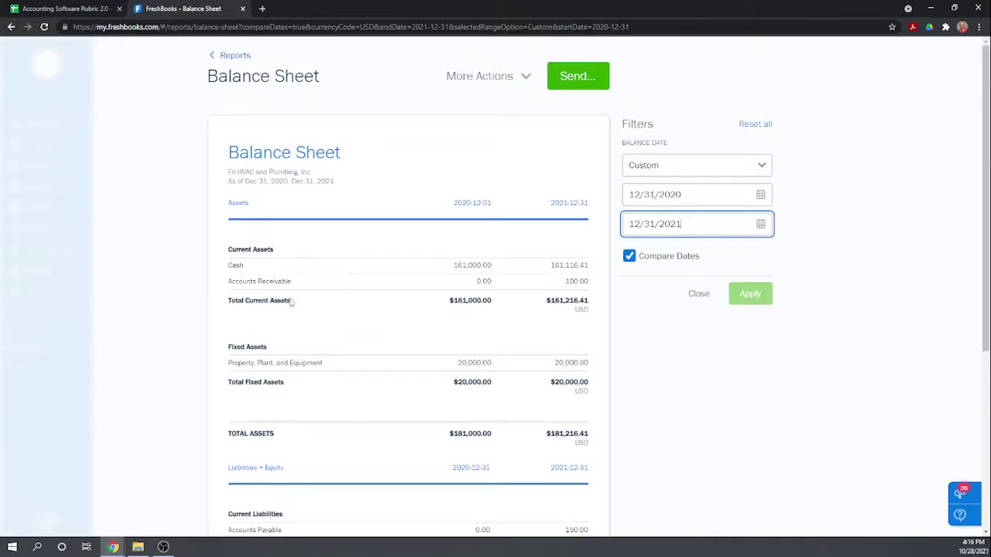
{"action": "left_click_drag", "start_coordinate": [261, 302], "coordinate": [267, 302]}
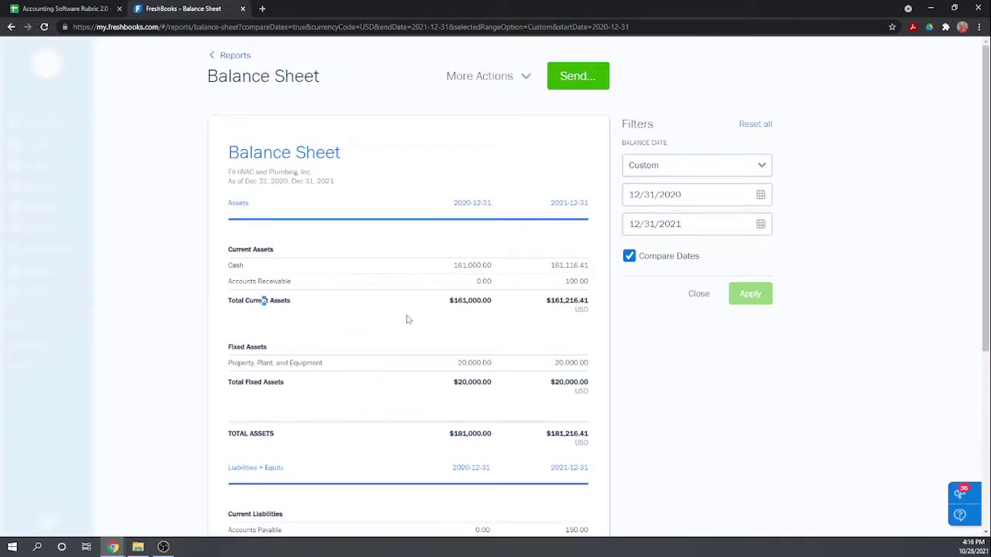
{"action": "left_click", "coordinate": [523, 77]}
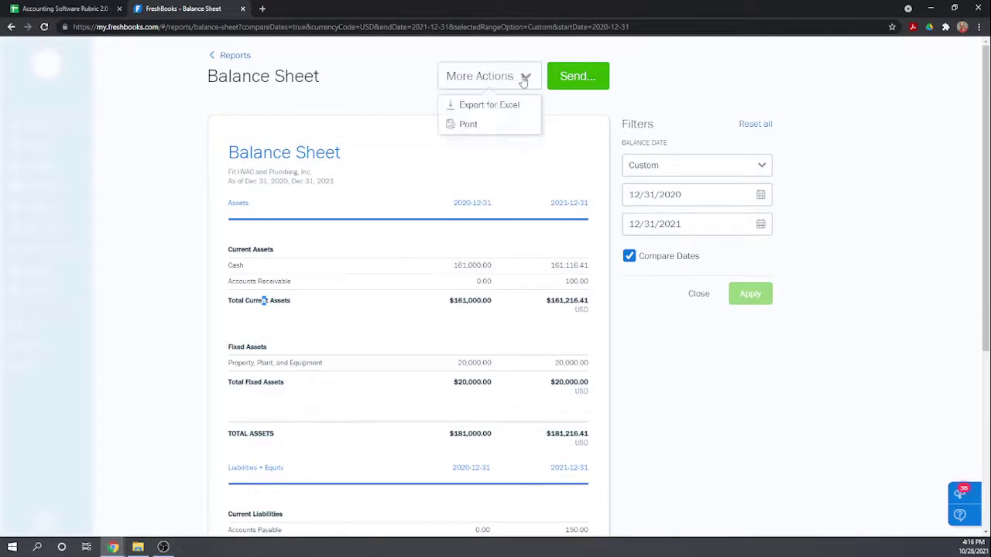
- Switch to the Accounting Software Rubric 2.0 in Google Sheets and score the Chapter 7 Balance Sheet row 0.5 in cell G131
{"action": "left_click", "coordinate": [391, 96]}
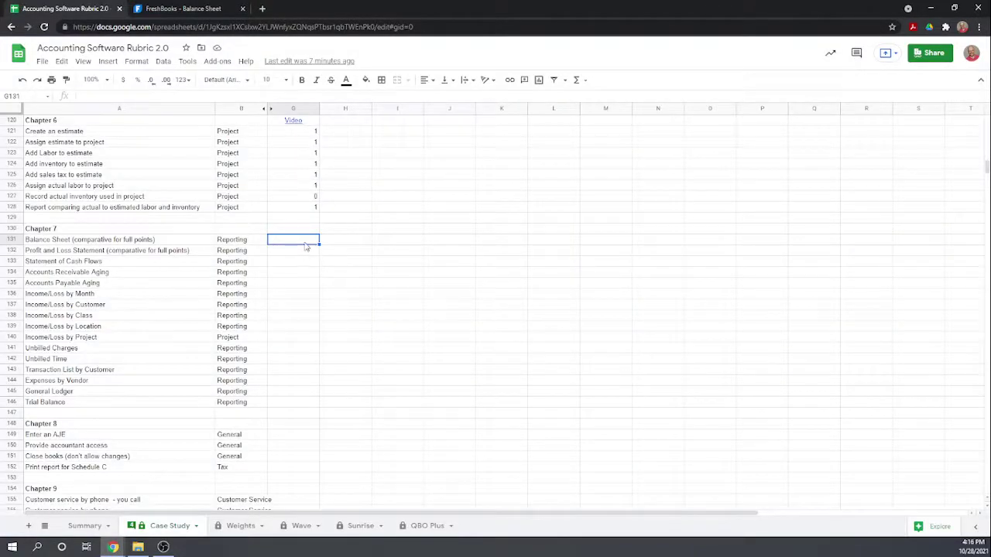
{"action": "type", "text": "0.5"}
{"action": "key", "text": "Return"}
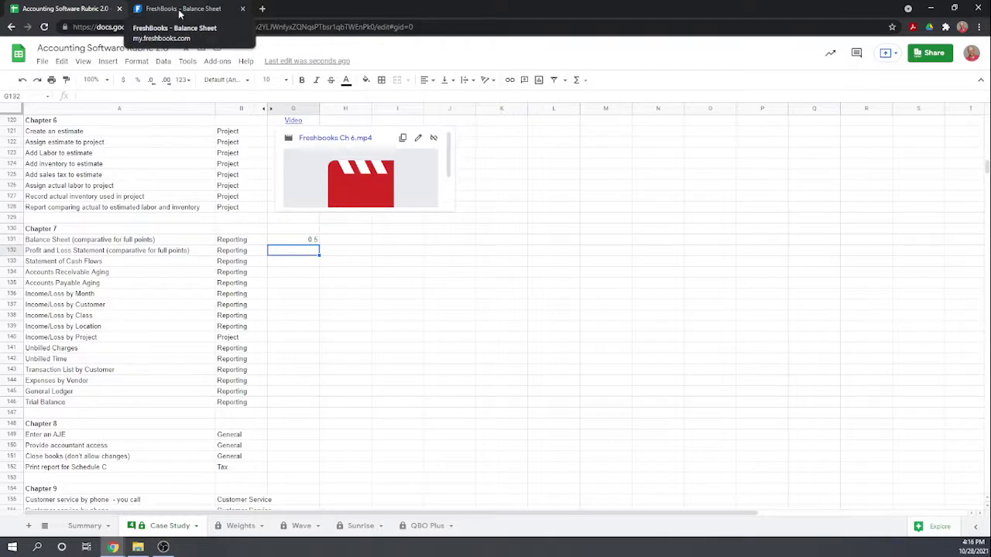
- Switch back to FreshBooks, mark the Profit & Loss report as a favorite and open it from the reports list
{"action": "left_click", "coordinate": [179, 13]}
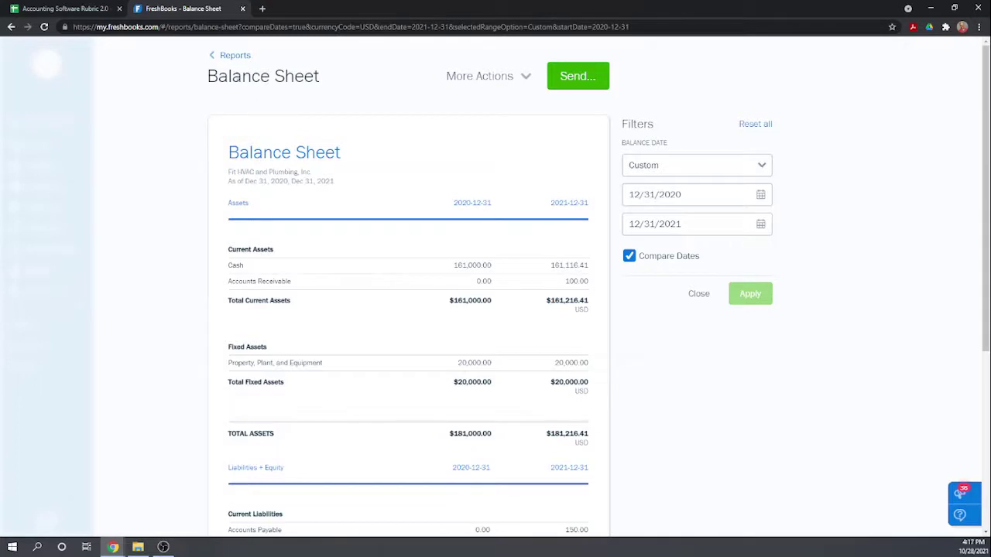
{"action": "left_click", "coordinate": [230, 56]}
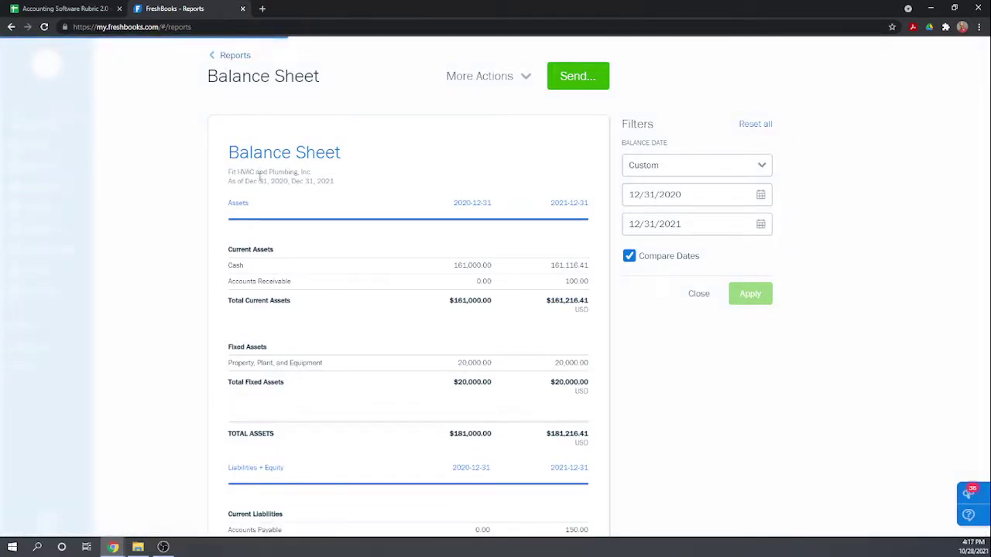
{"action": "scroll", "coordinate": [343, 376], "scroll_direction": "down", "scroll_amount": 4}
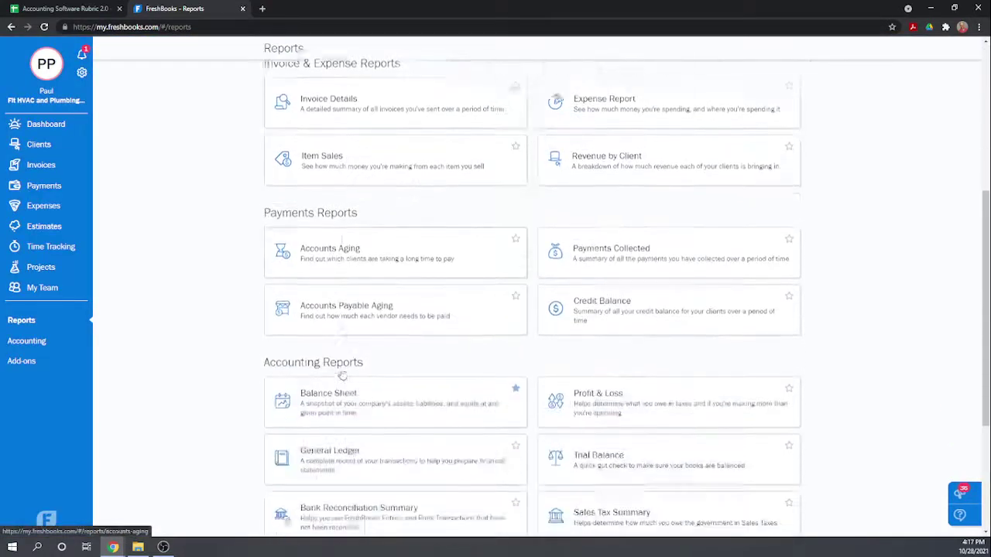
{"action": "scroll", "coordinate": [343, 376], "scroll_direction": "down", "scroll_amount": 1}
{"action": "scroll", "coordinate": [405, 373], "scroll_direction": "down", "scroll_amount": 1}
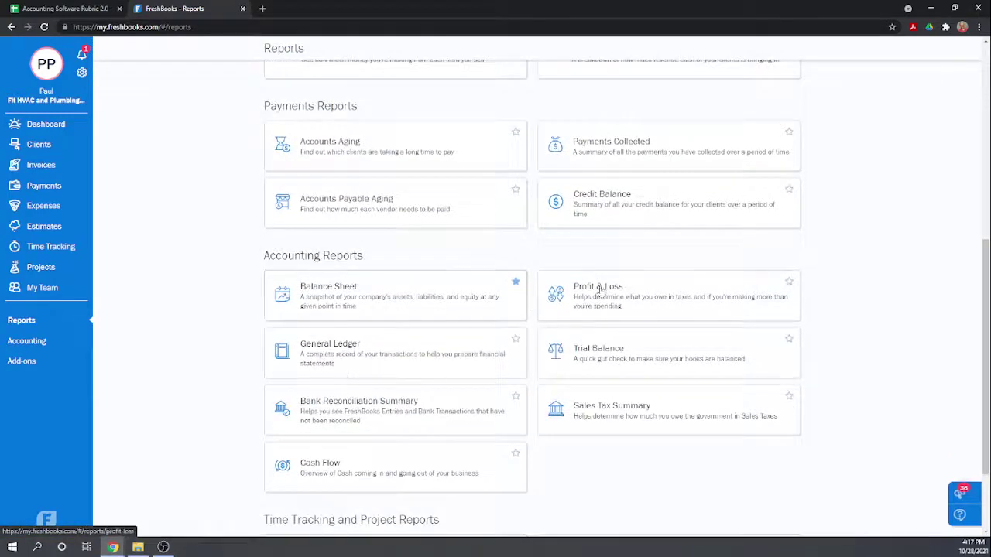
{"action": "left_click", "coordinate": [787, 283]}
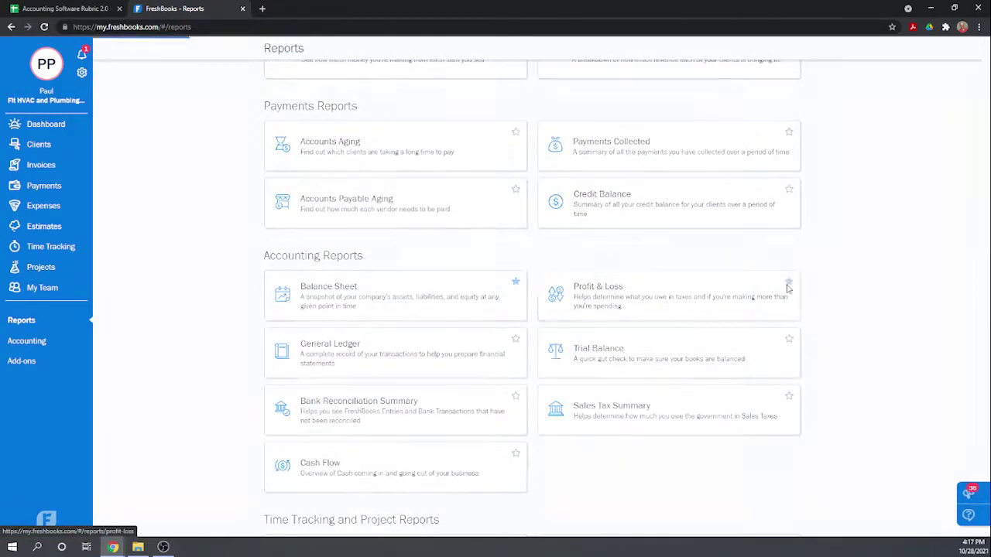
{"action": "left_click", "coordinate": [691, 307]}
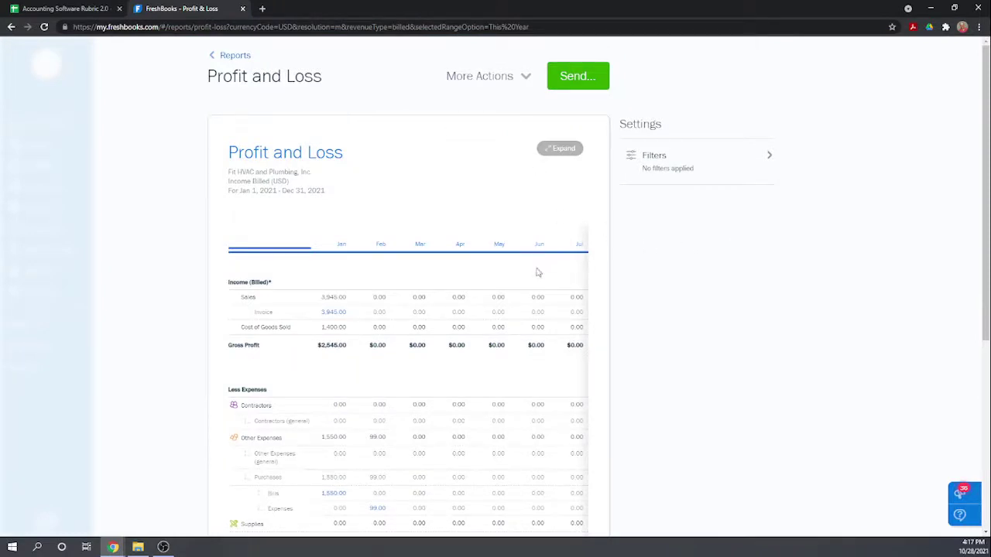
- Examine the monthly Profit and Loss report's income, expenses, net profit and footnotes
{"action": "scroll", "coordinate": [426, 254], "scroll_direction": "down", "scroll_amount": 3}
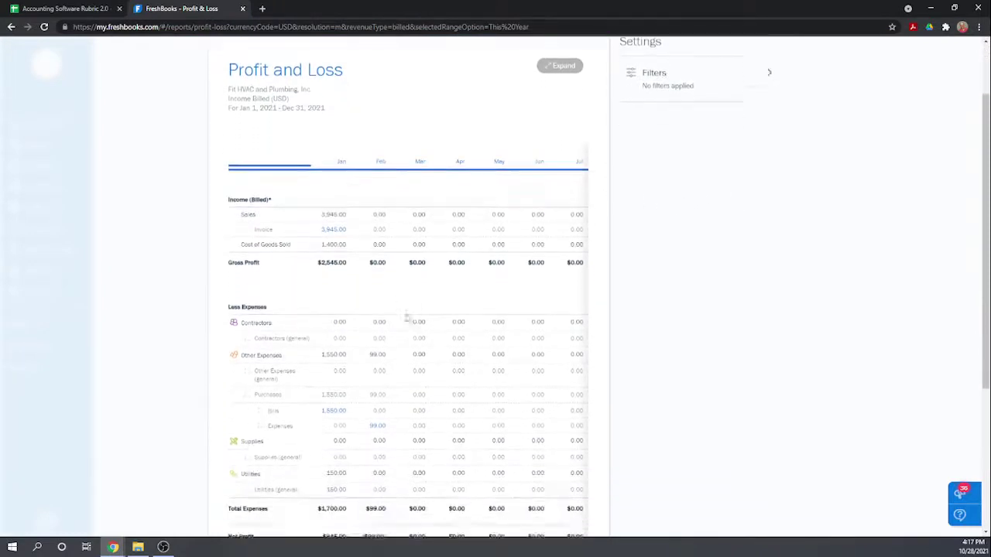
{"action": "scroll", "coordinate": [408, 323], "scroll_direction": "down", "scroll_amount": 1}
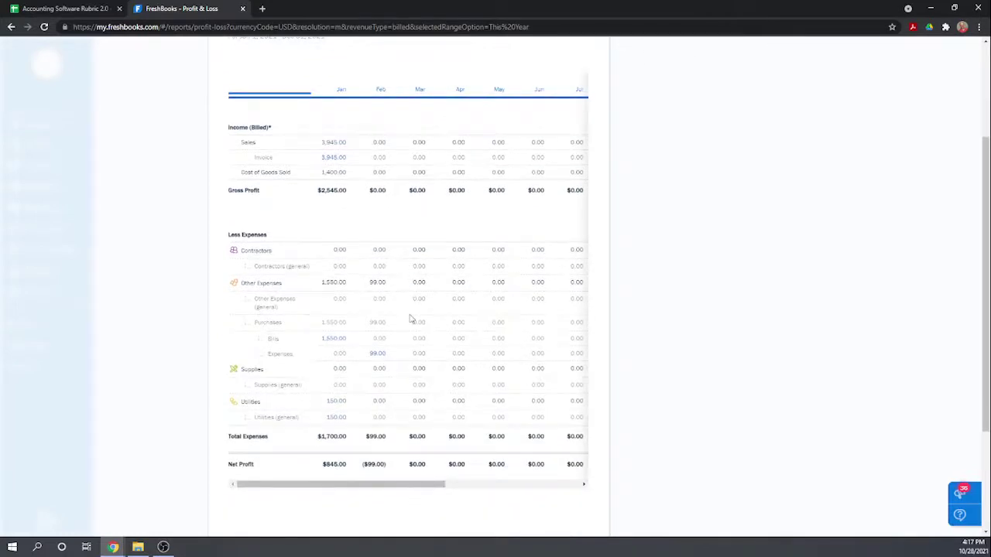
{"action": "scroll", "coordinate": [411, 318], "scroll_direction": "down", "scroll_amount": 1}
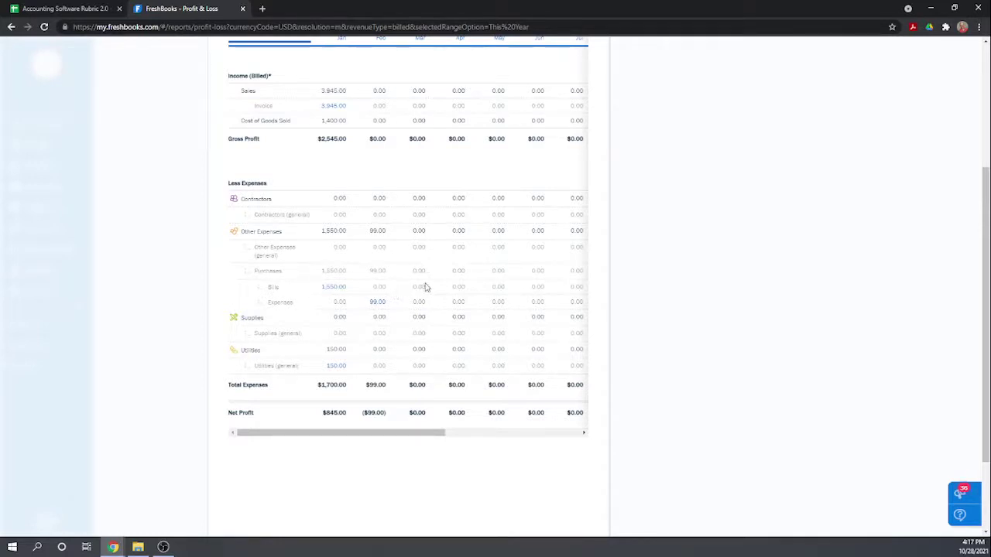
{"action": "scroll", "coordinate": [424, 287], "scroll_direction": "down", "scroll_amount": 1}
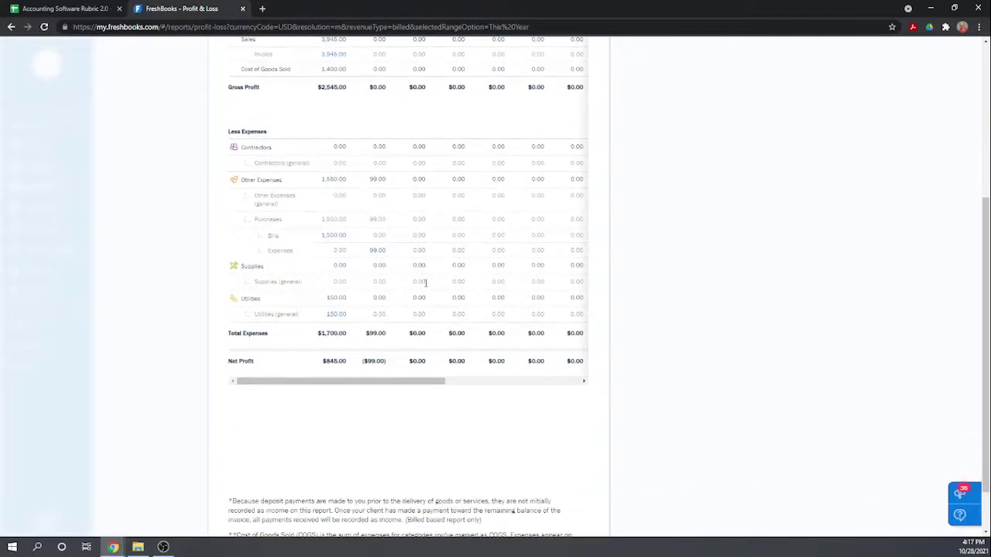
{"action": "scroll", "coordinate": [425, 282], "scroll_direction": "down", "scroll_amount": 1}
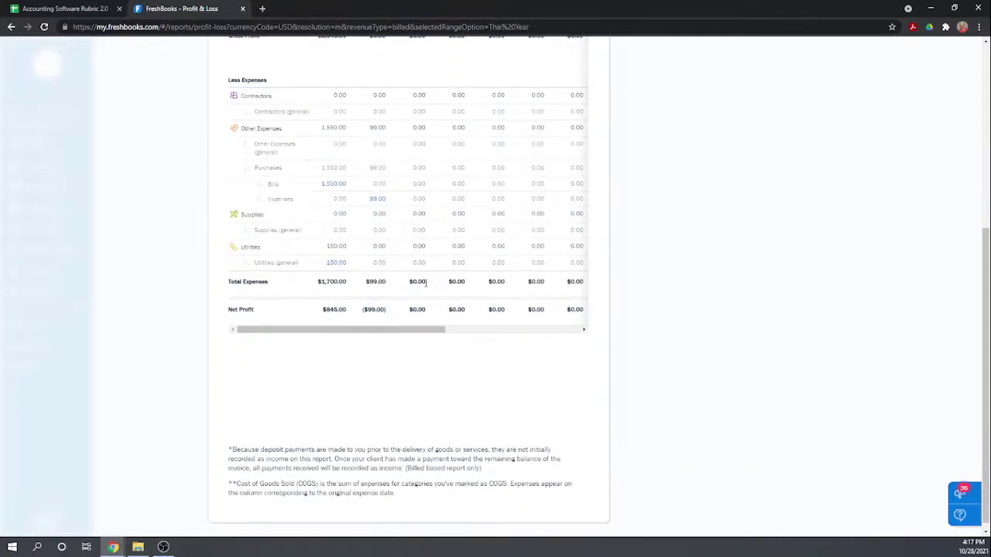
{"action": "scroll", "coordinate": [425, 283], "scroll_direction": "up", "scroll_amount": 4}
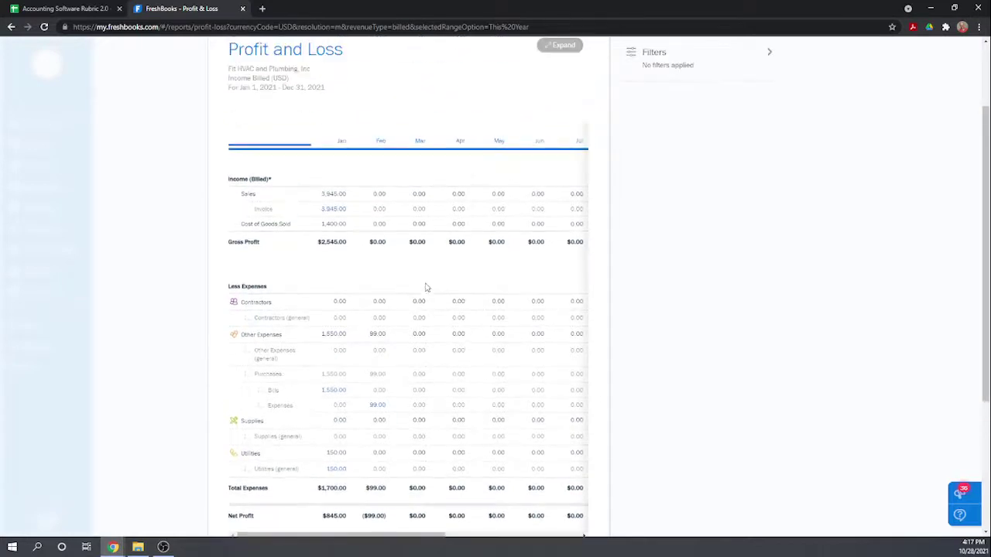
{"action": "scroll", "coordinate": [424, 287], "scroll_direction": "up", "scroll_amount": 1}
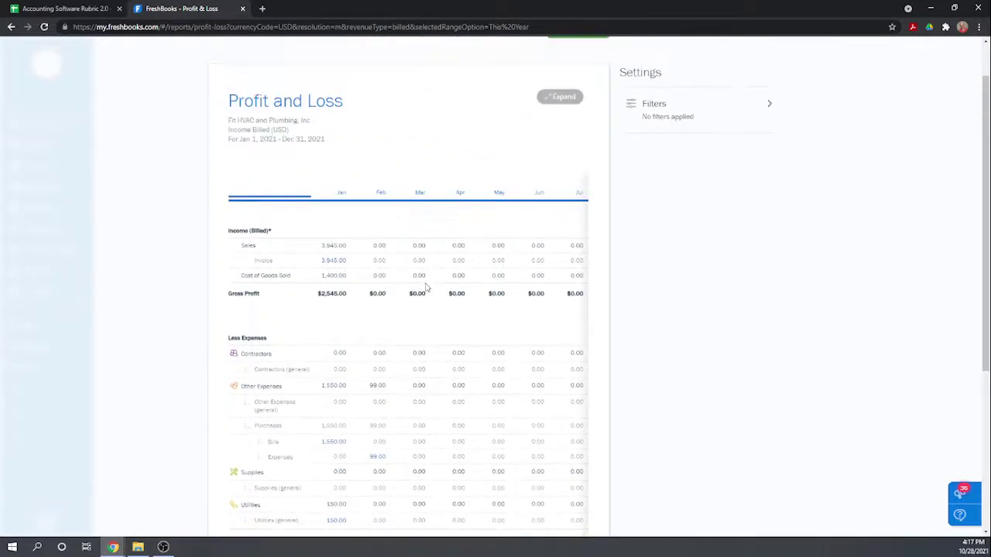
{"action": "scroll", "coordinate": [424, 287], "scroll_direction": "up", "scroll_amount": 1}
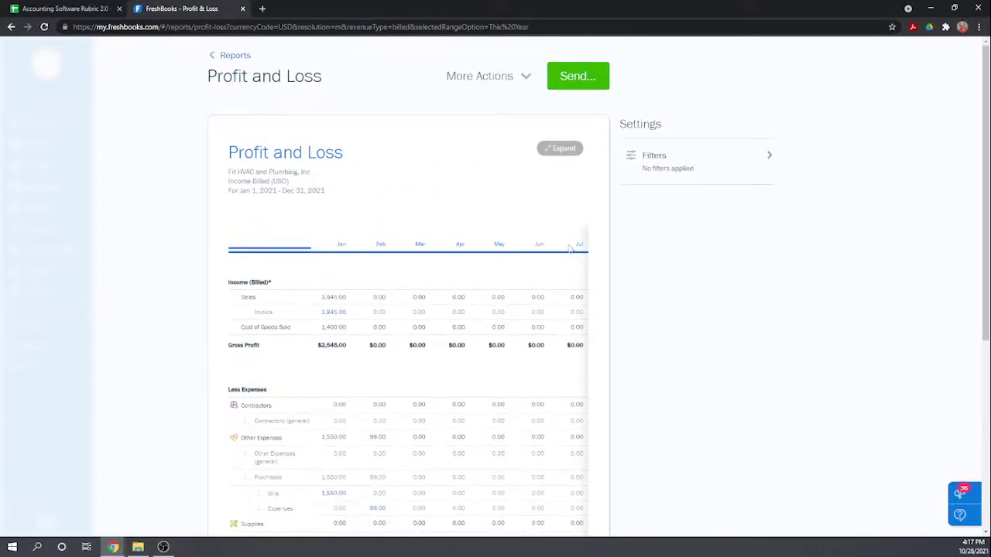
{"action": "left_click_drag", "start_coordinate": [537, 263], "coordinate": [672, 238]}
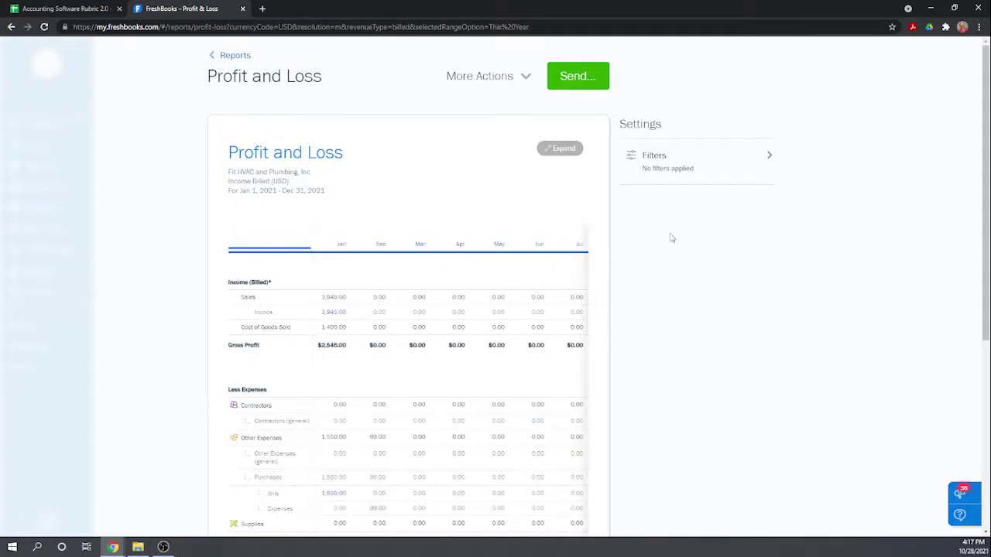
- Filter the Profit and Loss report to billed (accrual) income grouped by quarter and apply the filter
{"action": "left_click", "coordinate": [691, 167]}
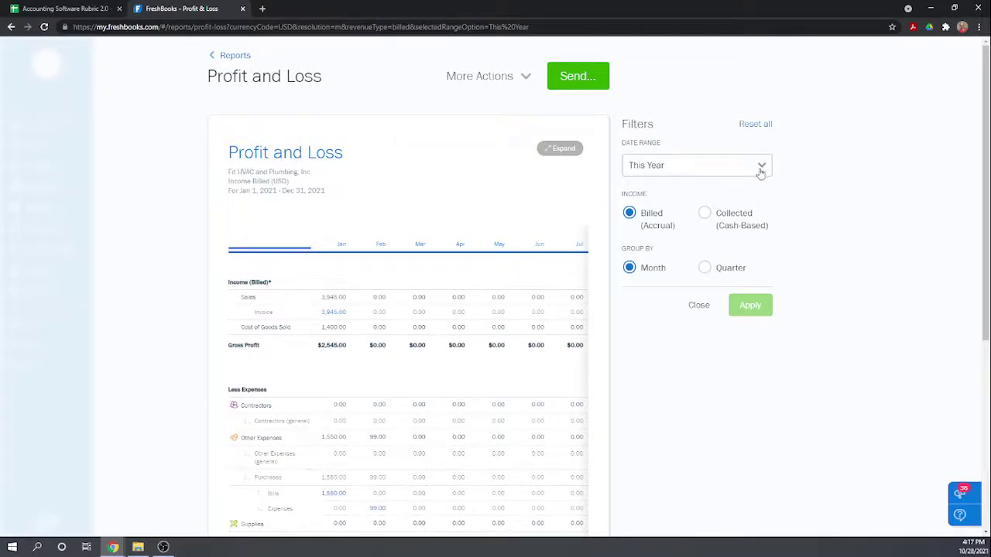
{"action": "left_click", "coordinate": [704, 215]}
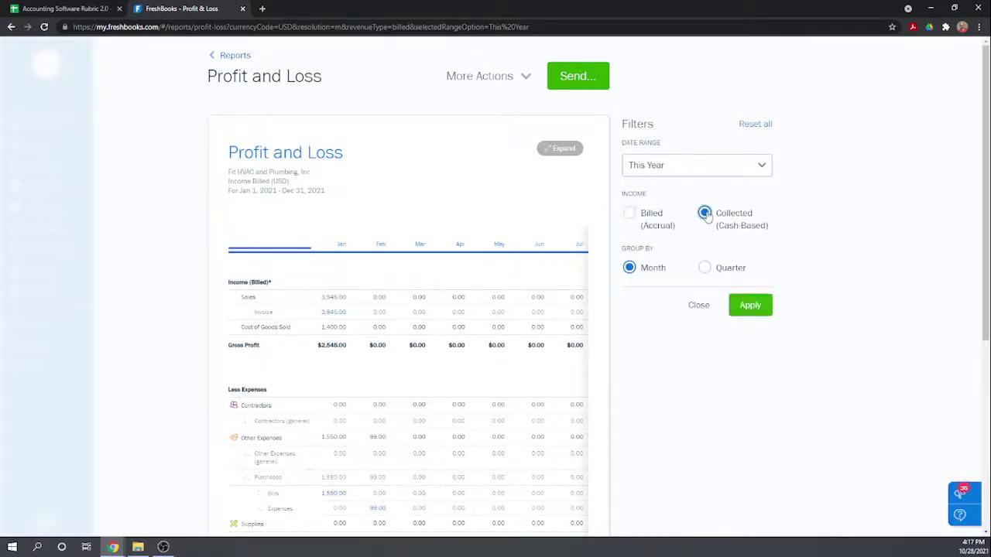
{"action": "left_click", "coordinate": [631, 215]}
{"action": "left_click", "coordinate": [705, 271]}
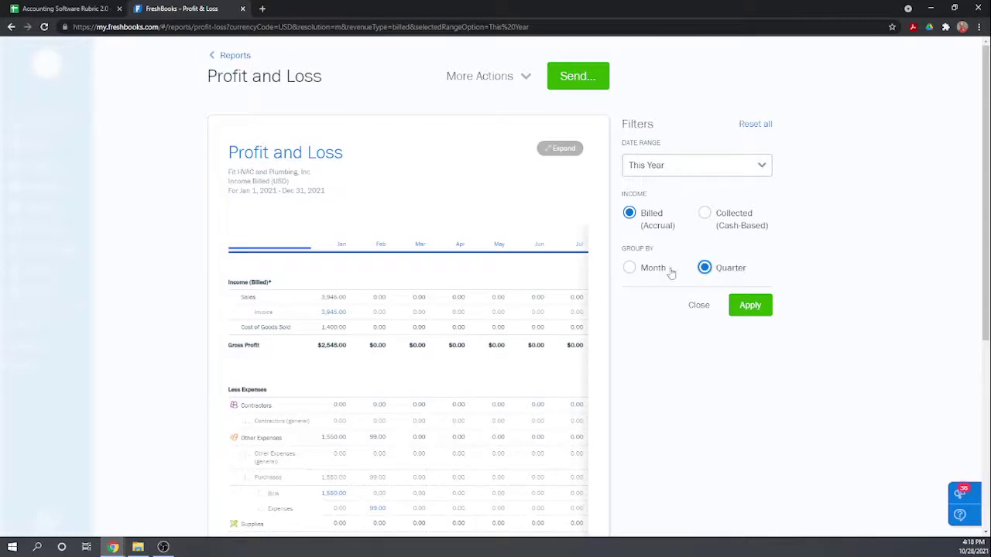
{"action": "left_click", "coordinate": [749, 309]}
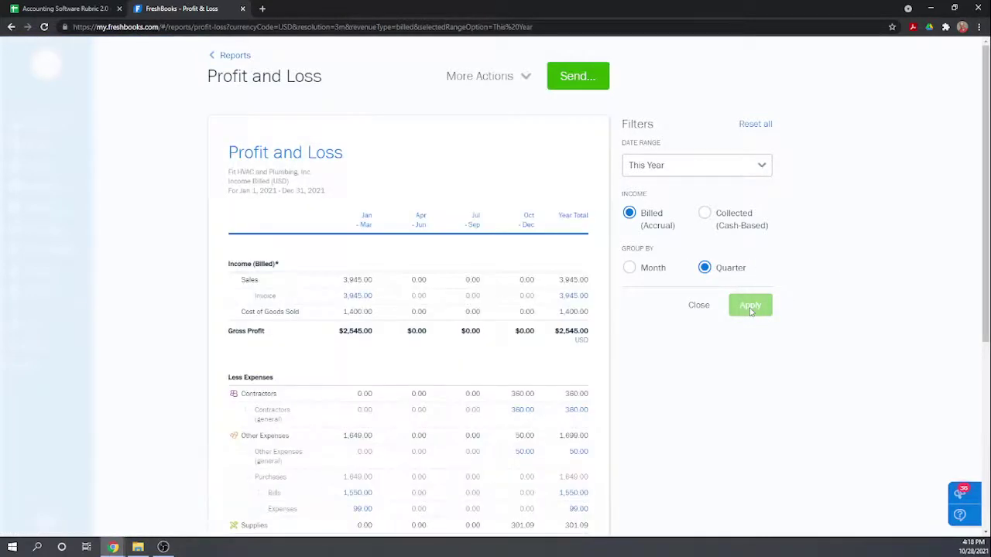
- Check which date ranges and additional actions the Profit and Loss report offers, and review its quarterly figures
{"action": "left_click", "coordinate": [763, 166]}
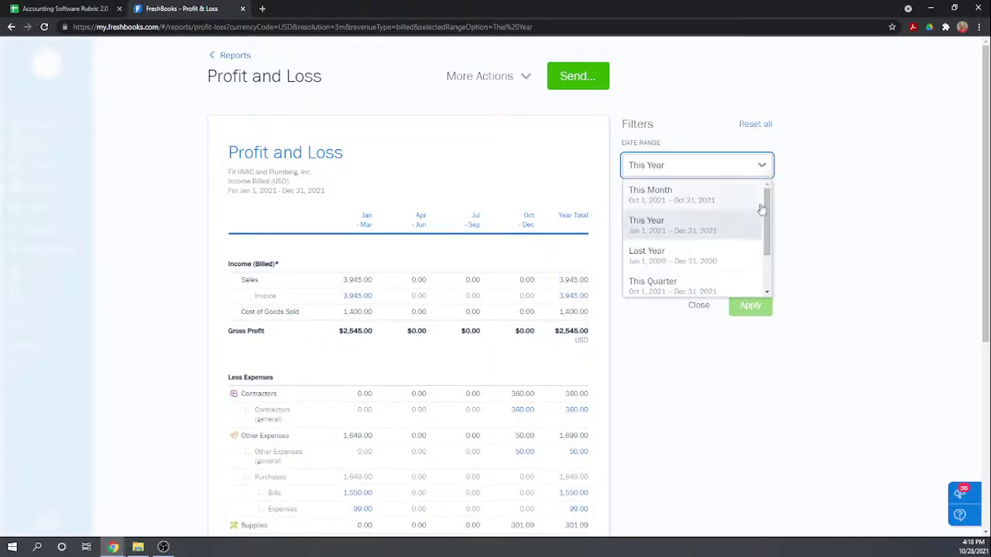
{"action": "scroll", "coordinate": [738, 230], "scroll_direction": "down", "scroll_amount": 1}
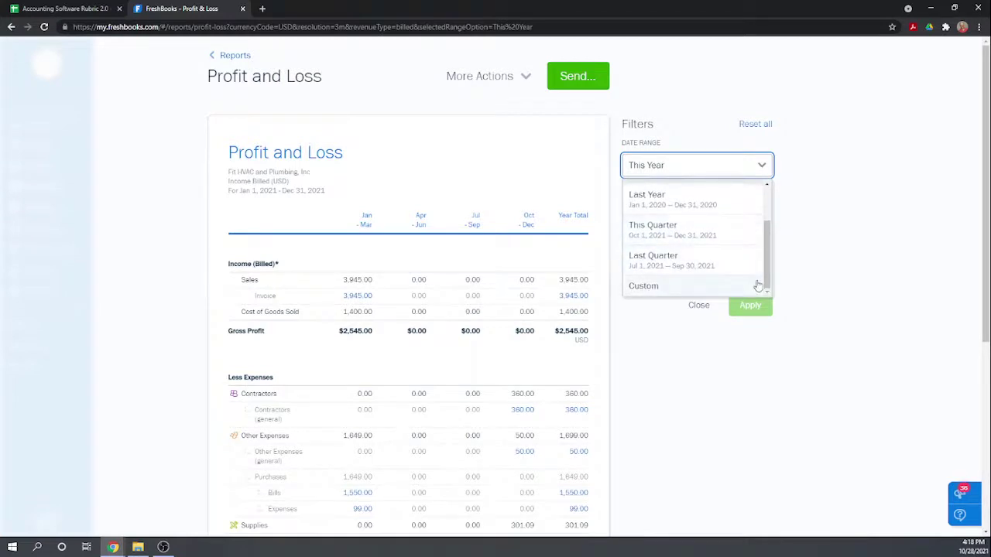
{"action": "scroll", "coordinate": [757, 282], "scroll_direction": "up", "scroll_amount": 1}
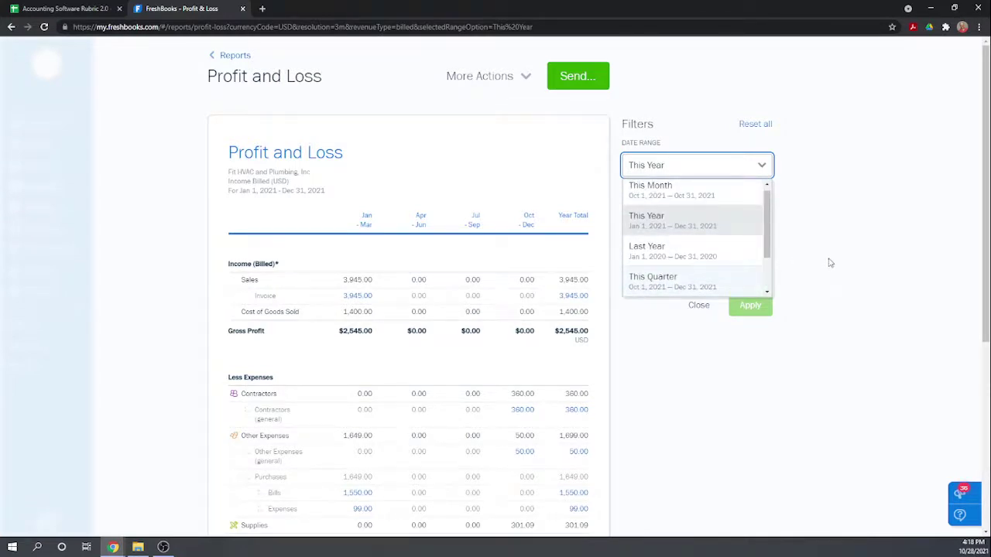
{"action": "scroll", "coordinate": [831, 261], "scroll_direction": "down", "scroll_amount": 2}
{"action": "scroll", "coordinate": [814, 234], "scroll_direction": "up", "scroll_amount": 2}
{"action": "left_click", "coordinate": [790, 355]}
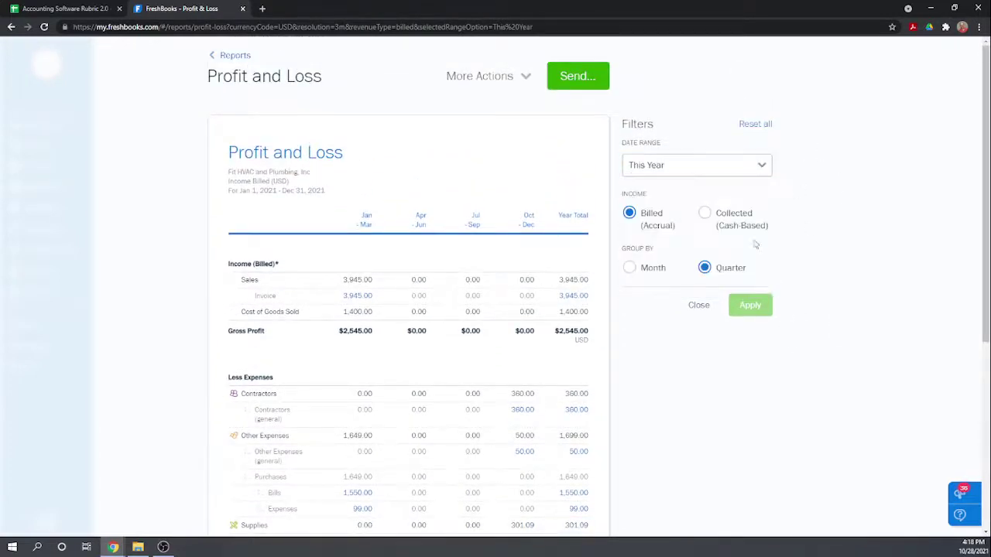
{"action": "left_click", "coordinate": [524, 76]}
{"action": "left_click", "coordinate": [716, 124]}
{"action": "scroll", "coordinate": [831, 190], "scroll_direction": "down", "scroll_amount": 3}
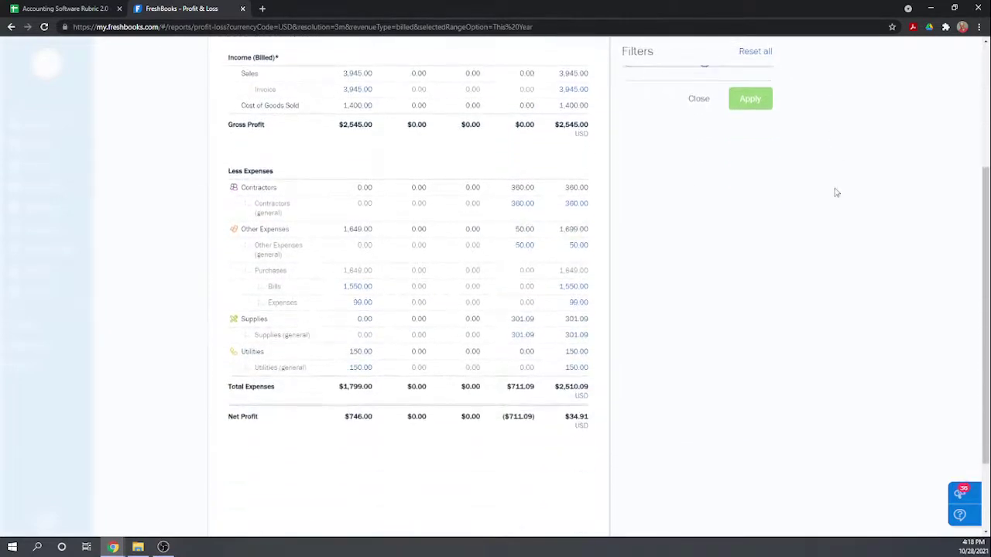
{"action": "scroll", "coordinate": [835, 192], "scroll_direction": "up", "scroll_amount": 2}
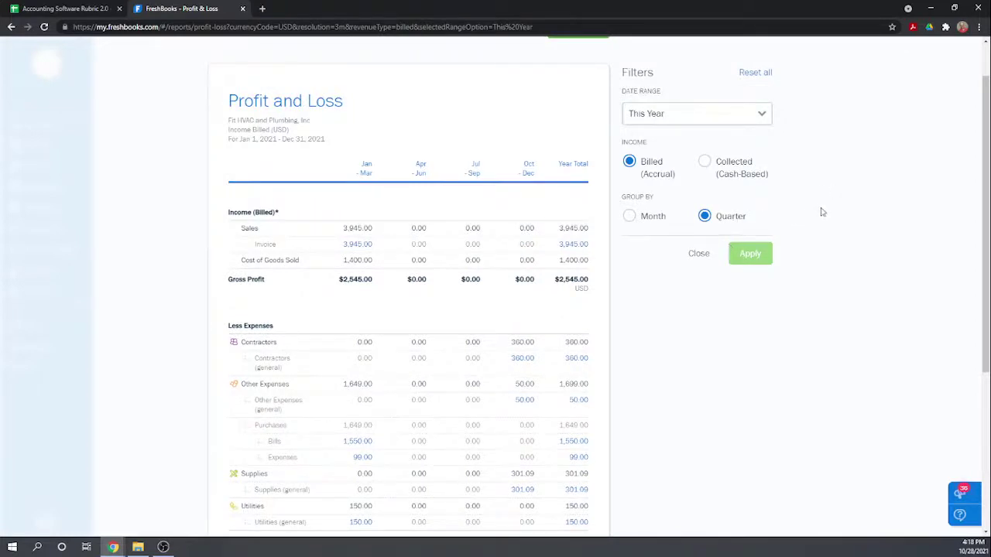
- Switch to the Accounting Software Rubric 2.0 in Google Sheets and score the Profit and Loss Statement row 0.5 in cell G132
{"action": "scroll", "coordinate": [821, 211], "scroll_direction": "up", "scroll_amount": 1}
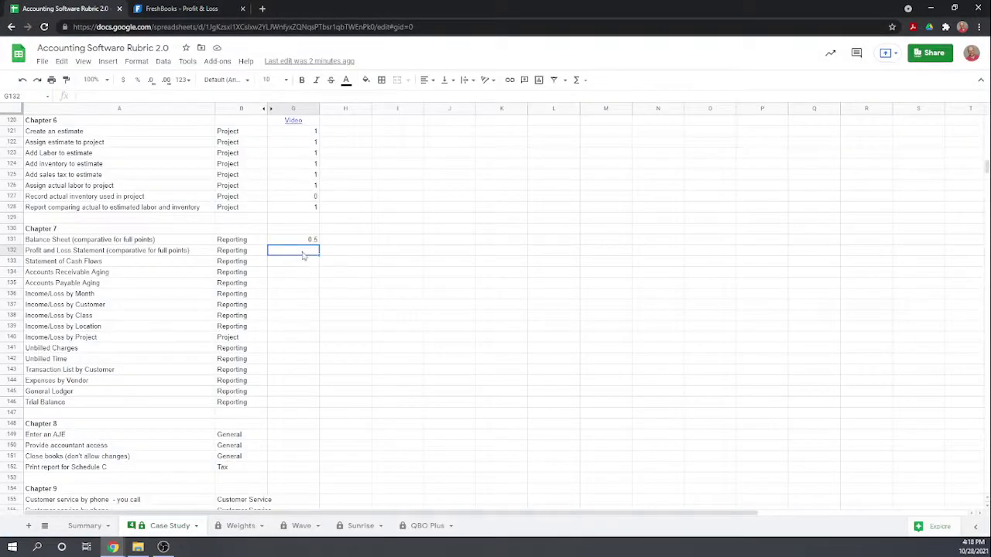
{"action": "type", "text": "0.5"}
{"action": "key", "text": "Return"}
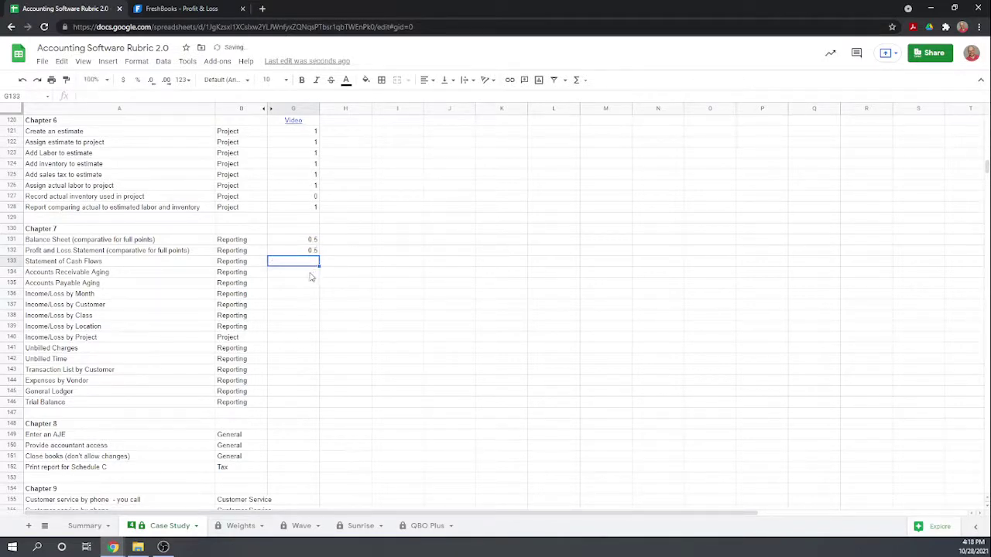
- Switch back to FreshBooks and open the Cash Flow report from the accounting reports
{"action": "left_click", "coordinate": [188, 8]}
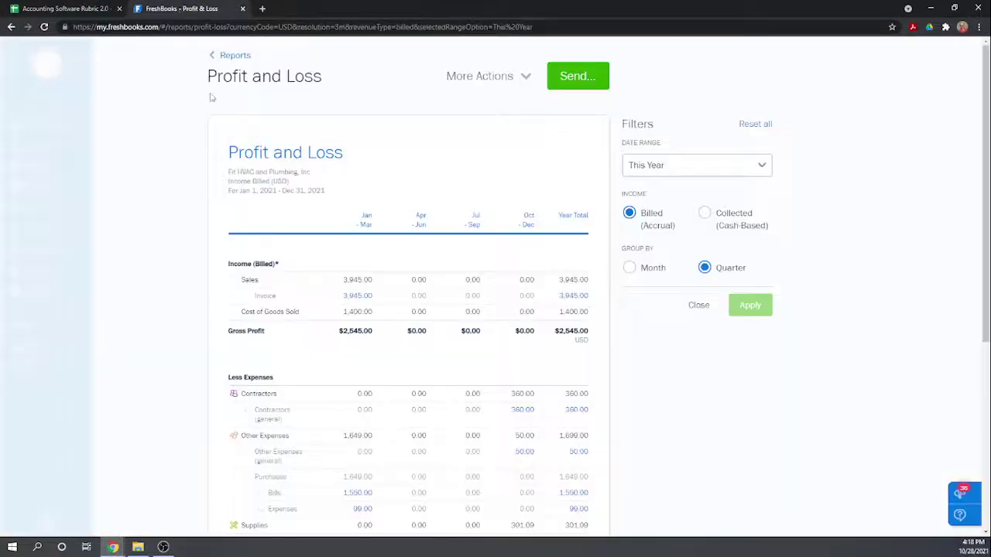
{"action": "left_click", "coordinate": [225, 57]}
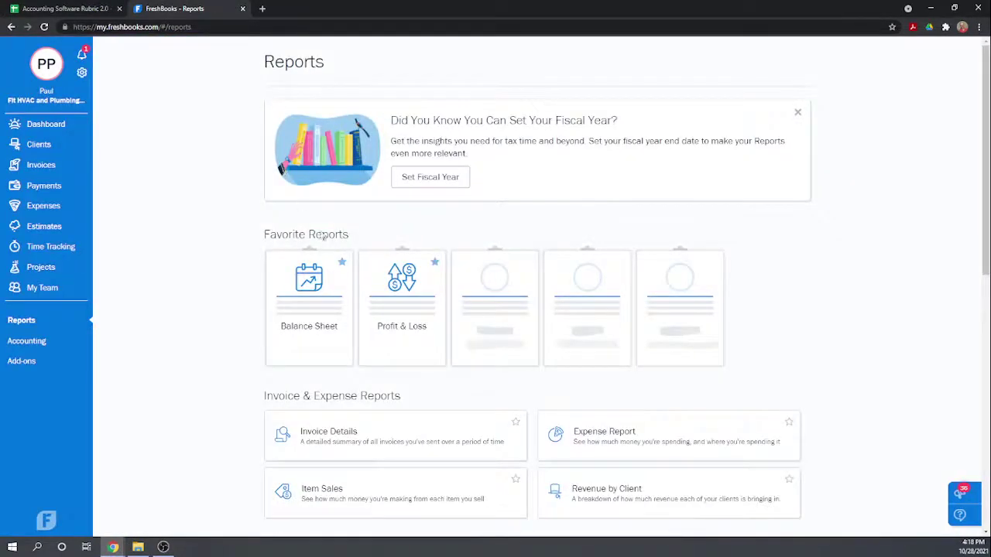
{"action": "scroll", "coordinate": [333, 244], "scroll_direction": "down", "scroll_amount": 5}
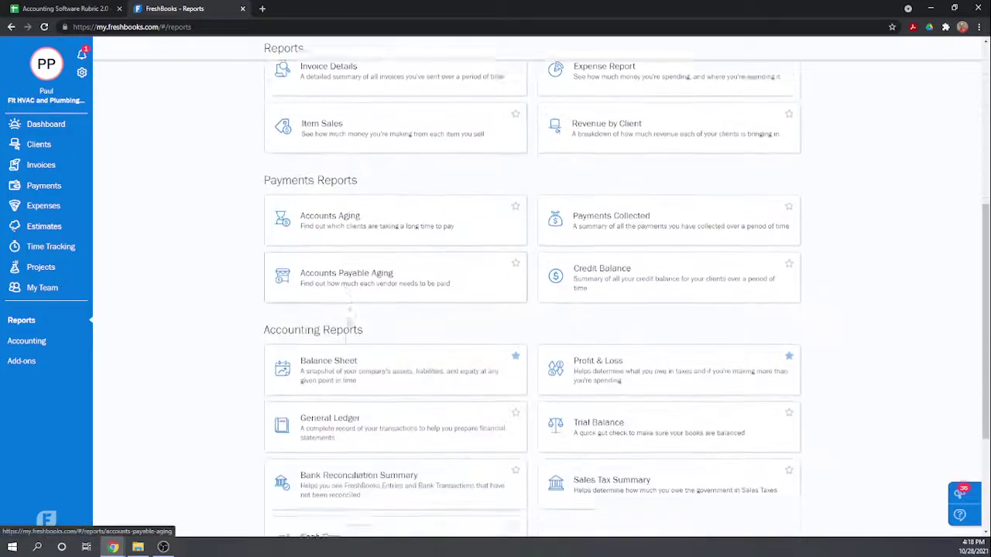
{"action": "scroll", "coordinate": [347, 322], "scroll_direction": "down", "scroll_amount": 2}
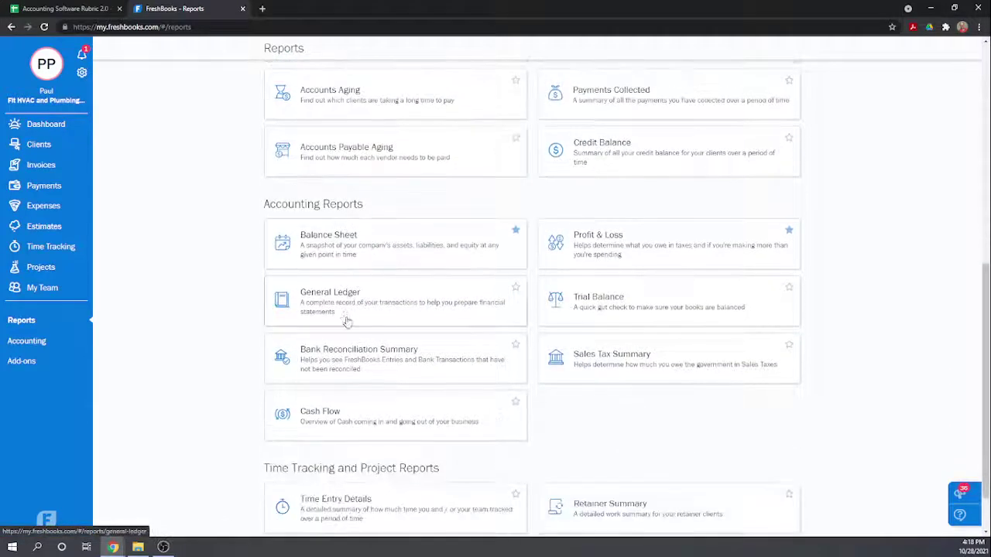
{"action": "left_click", "coordinate": [378, 421]}
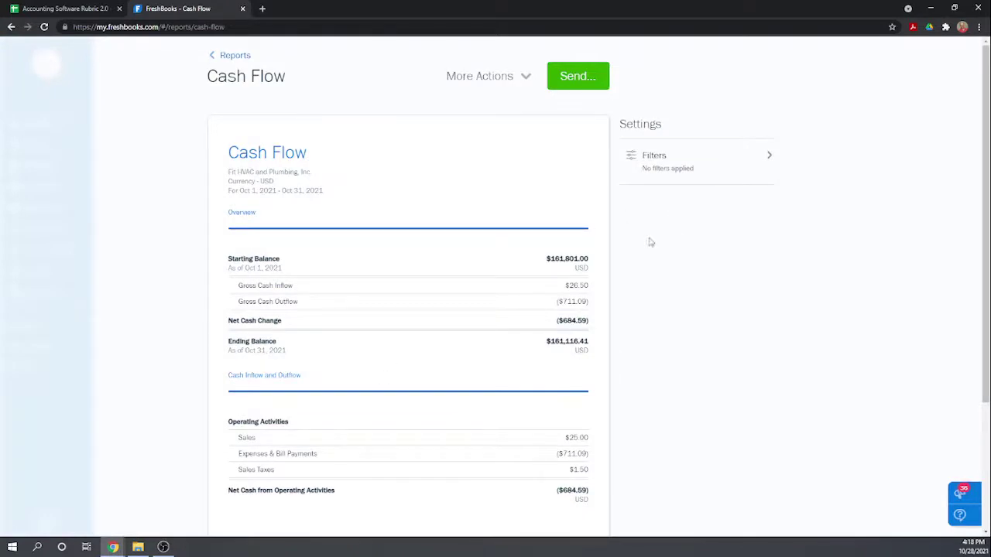
- Set the Cash Flow report's date range to This Year and apply the filter
{"action": "left_click", "coordinate": [743, 159]}
{"action": "left_click", "coordinate": [762, 167]}
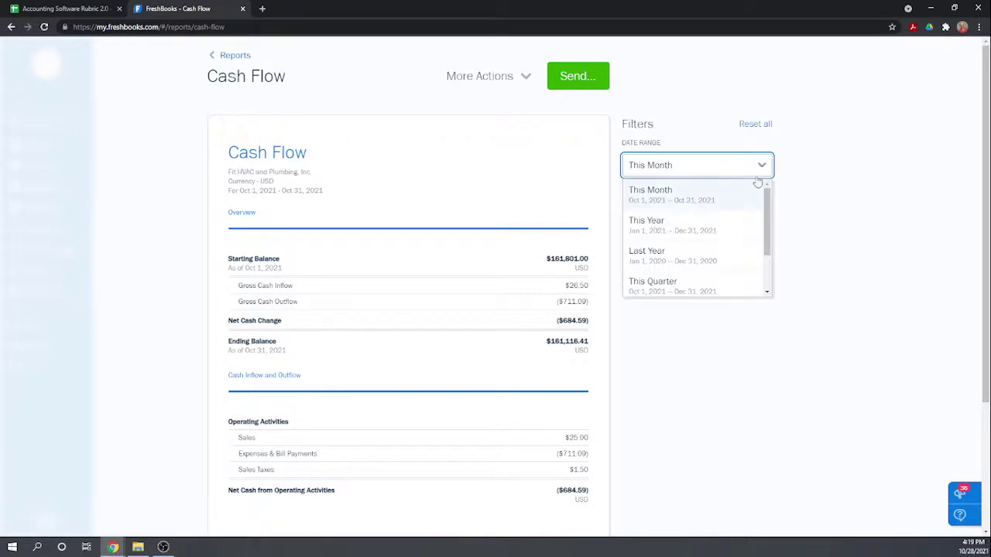
{"action": "left_click", "coordinate": [694, 226]}
{"action": "left_click", "coordinate": [747, 208]}
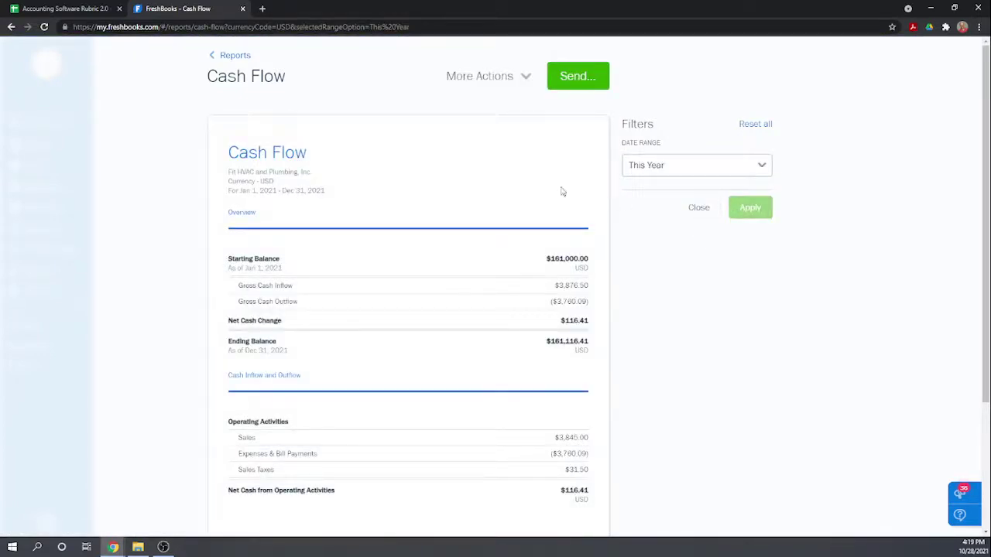
- Examine the Cash Flow report's overview and its operating, investing and financing activities
{"action": "scroll", "coordinate": [558, 211], "scroll_direction": "down", "scroll_amount": 1}
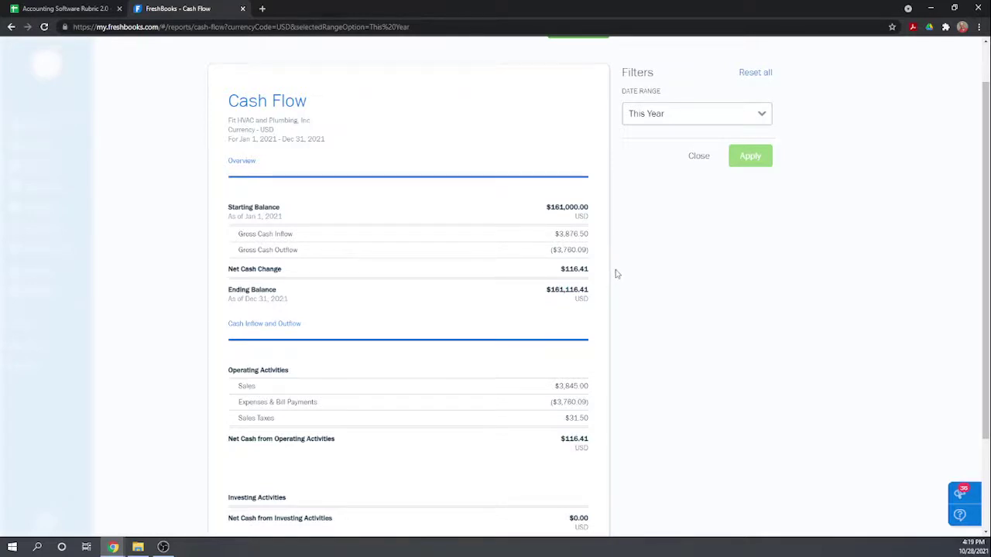
{"action": "scroll", "coordinate": [617, 274], "scroll_direction": "down", "scroll_amount": 1}
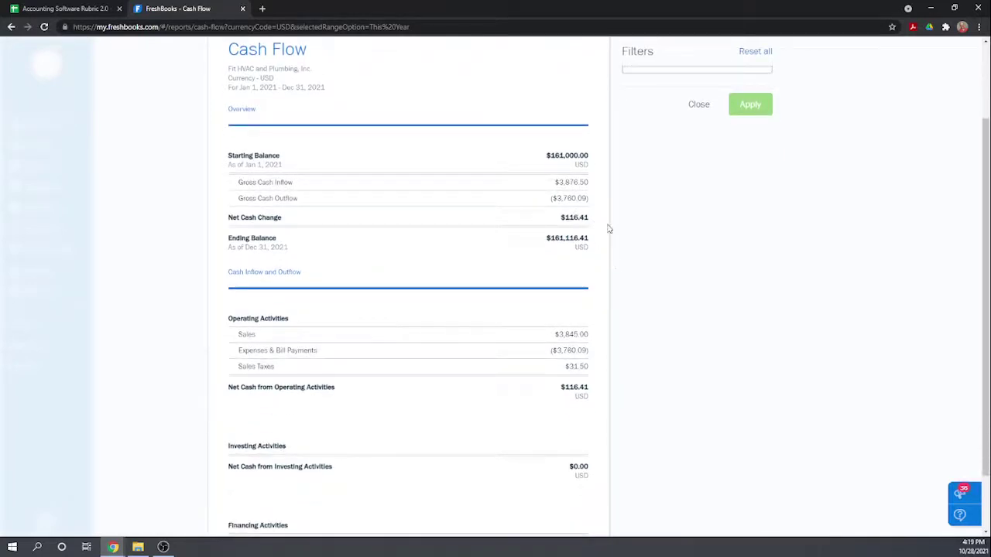
{"action": "scroll", "coordinate": [616, 234], "scroll_direction": "down", "scroll_amount": 1}
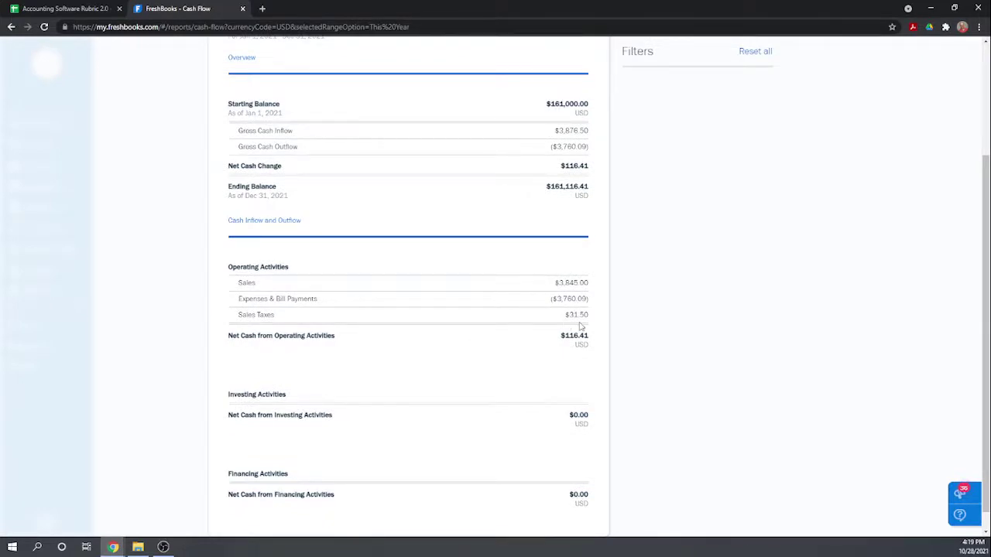
{"action": "scroll", "coordinate": [655, 315], "scroll_direction": "down", "scroll_amount": 1}
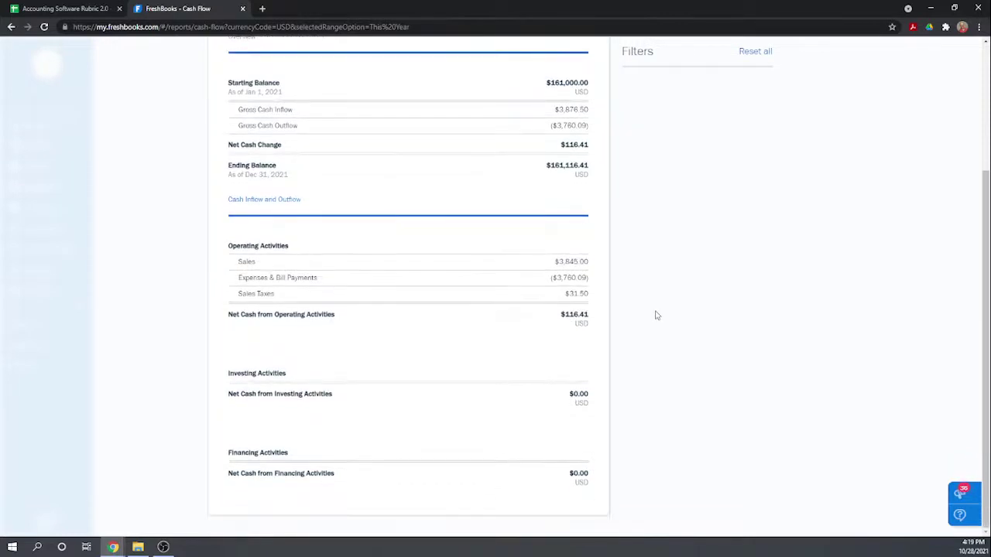
{"action": "scroll", "coordinate": [663, 316], "scroll_direction": "up", "scroll_amount": 3}
{"action": "scroll", "coordinate": [663, 315], "scroll_direction": "down", "scroll_amount": 3}
{"action": "scroll", "coordinate": [675, 313], "scroll_direction": "down", "scroll_amount": 1}
{"action": "scroll", "coordinate": [681, 314], "scroll_direction": "up", "scroll_amount": 3}
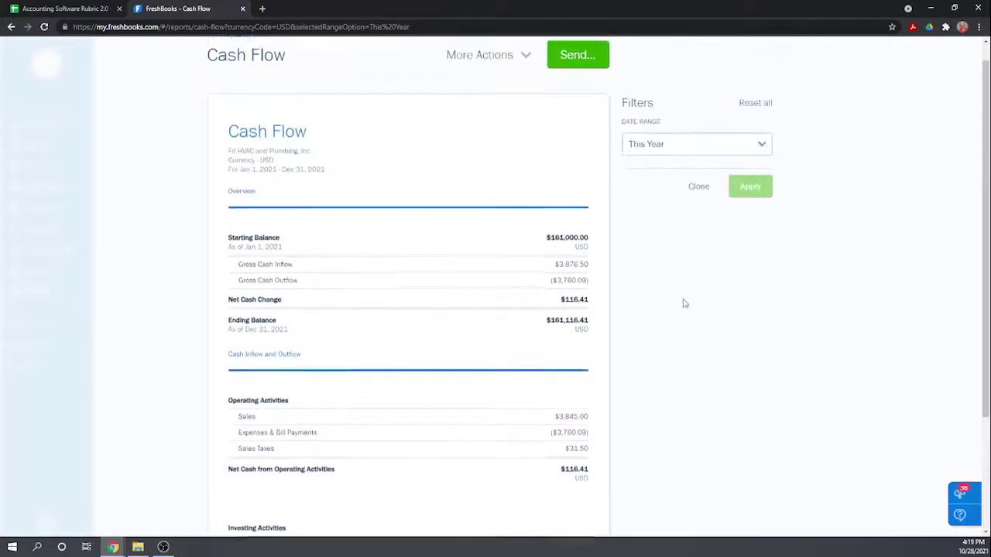
- Switch to the Google Sheets rubric and score the Statement of Cash Flows row 1 in cell G133
{"action": "left_click", "coordinate": [70, 8]}
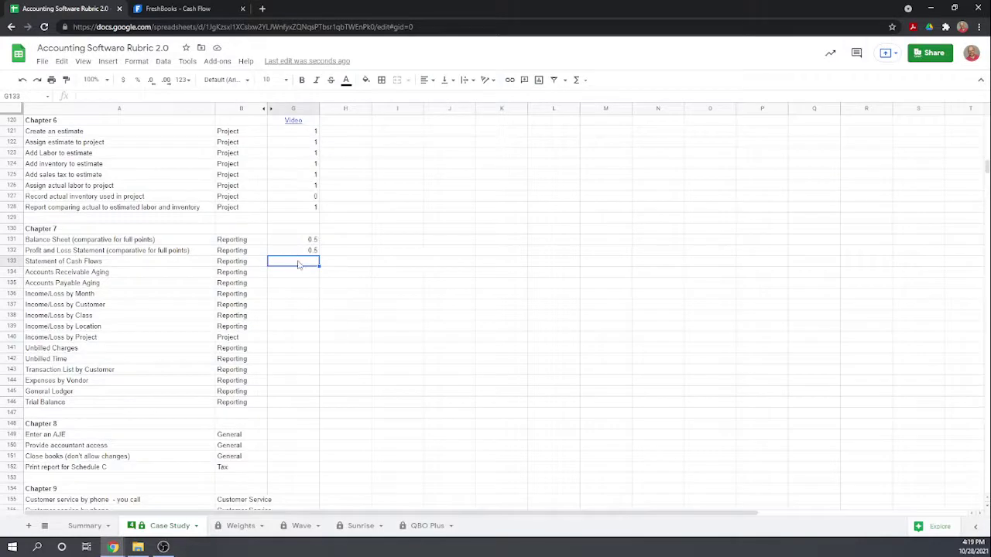
{"action": "type", "text": "1"}
{"action": "key", "text": "Return"}
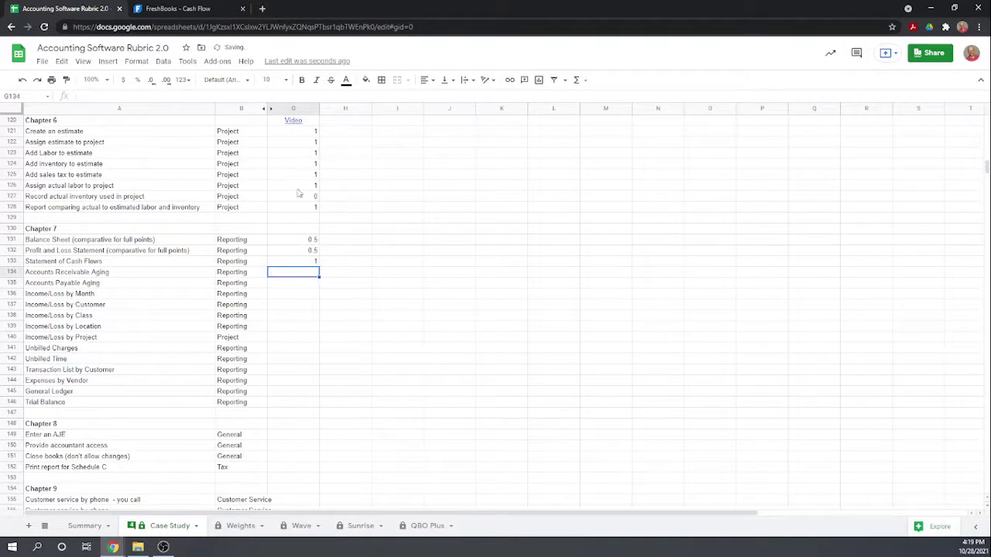
- Switch back to FreshBooks and open the Accounts Aging report from the payments reports
{"action": "left_click", "coordinate": [208, 12]}
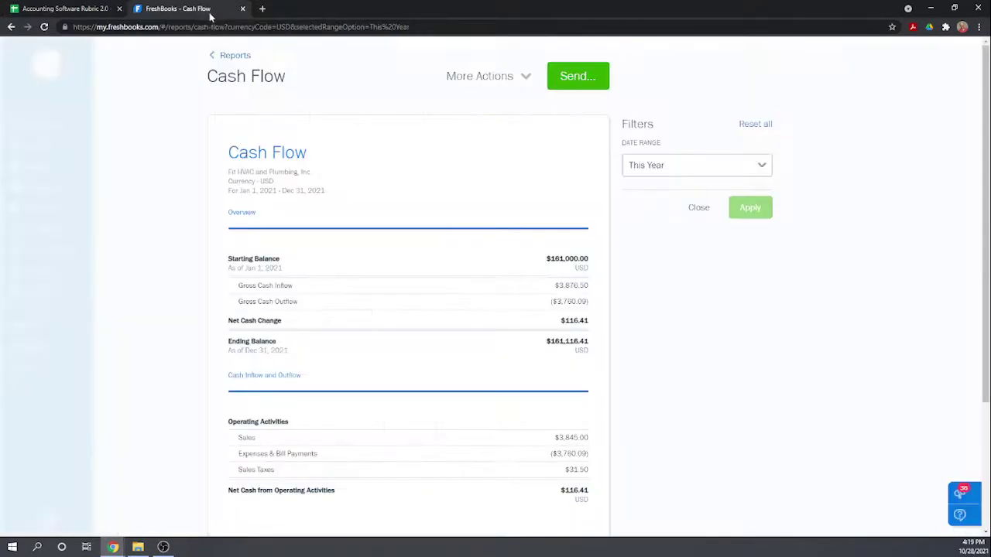
{"action": "left_click", "coordinate": [246, 57]}
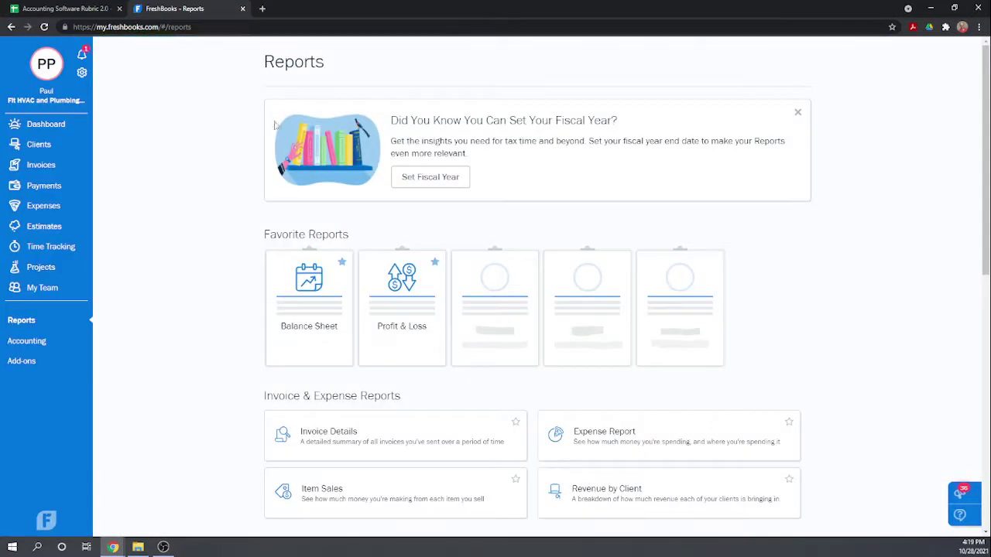
{"action": "scroll", "coordinate": [408, 233], "scroll_direction": "down", "scroll_amount": 4}
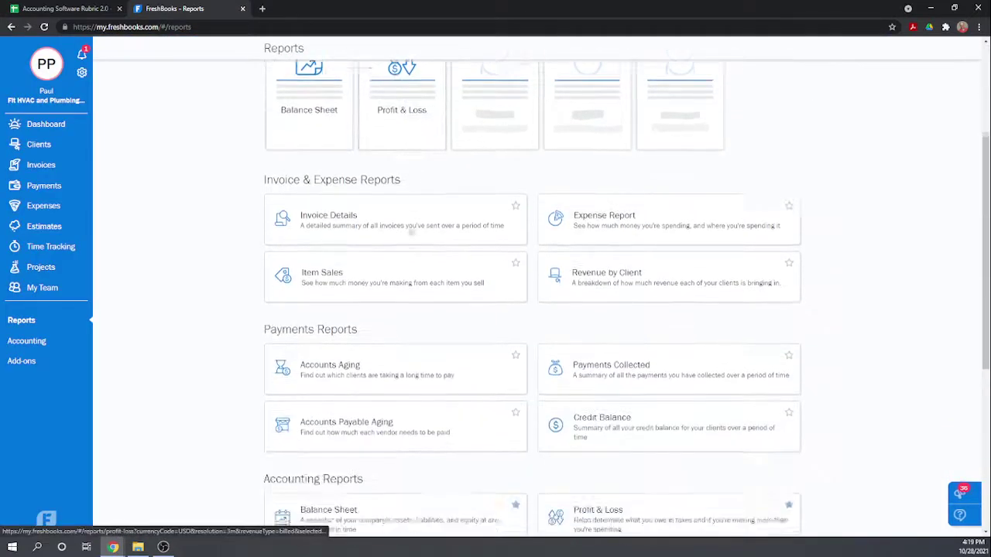
{"action": "scroll", "coordinate": [412, 232], "scroll_direction": "down", "scroll_amount": 1}
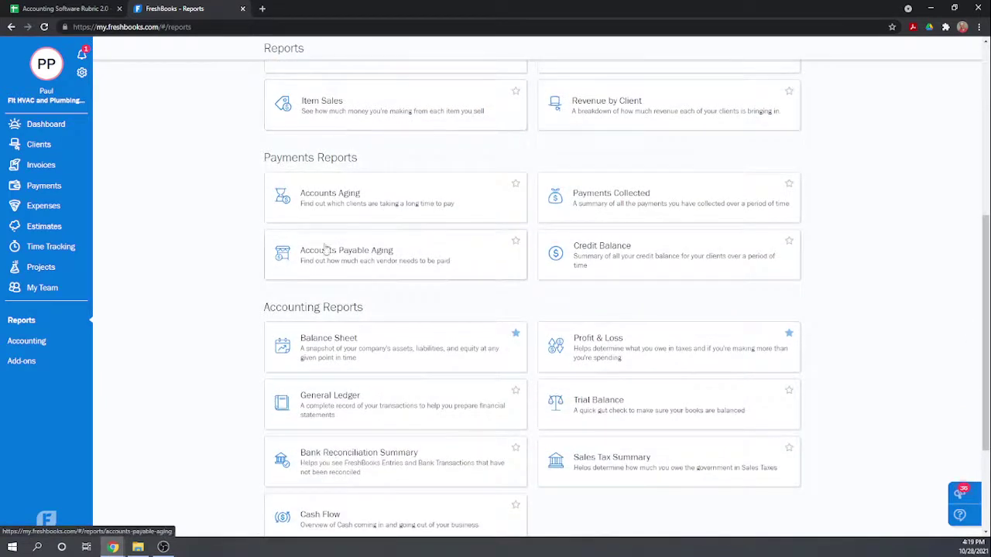
{"action": "left_click", "coordinate": [365, 198]}
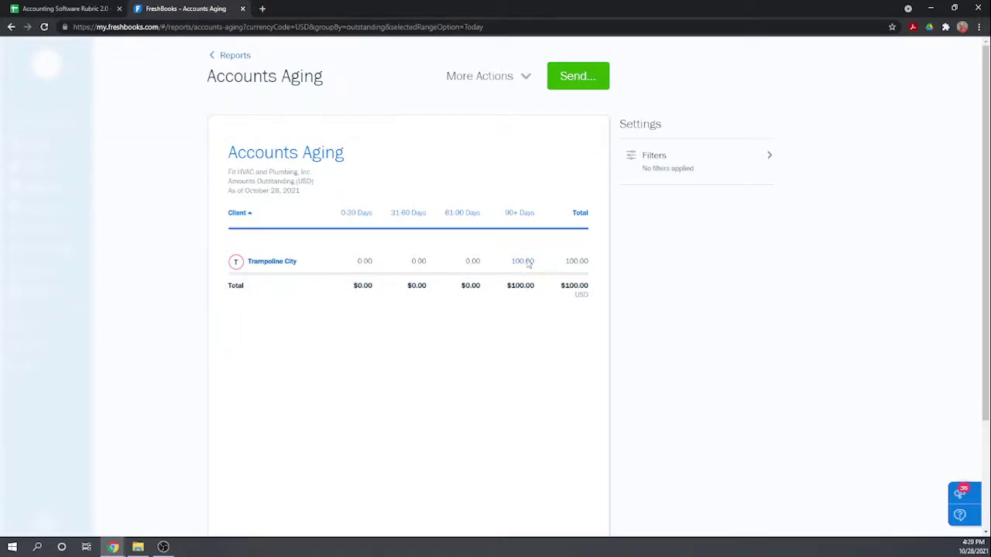
- Switch to the Google Sheets rubric and score the Accounts Receivable Aging row 1 in cell G134
{"action": "left_click", "coordinate": [93, 12]}
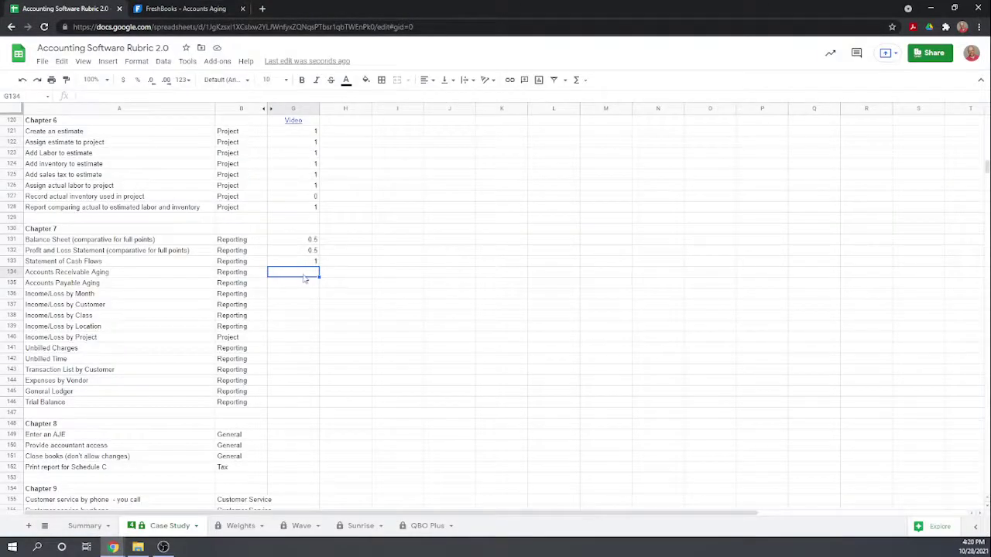
{"action": "type", "text": "1"}
{"action": "key", "text": "Return"}
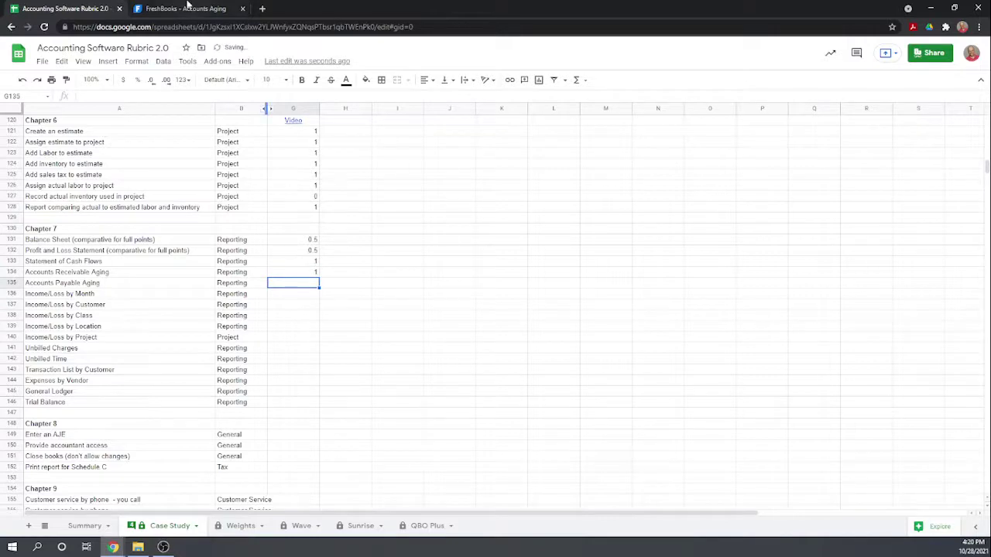
- Switch to FreshBooks, return to the reports list and open the Accounts Payable Aging report
{"action": "left_click", "coordinate": [186, 9]}
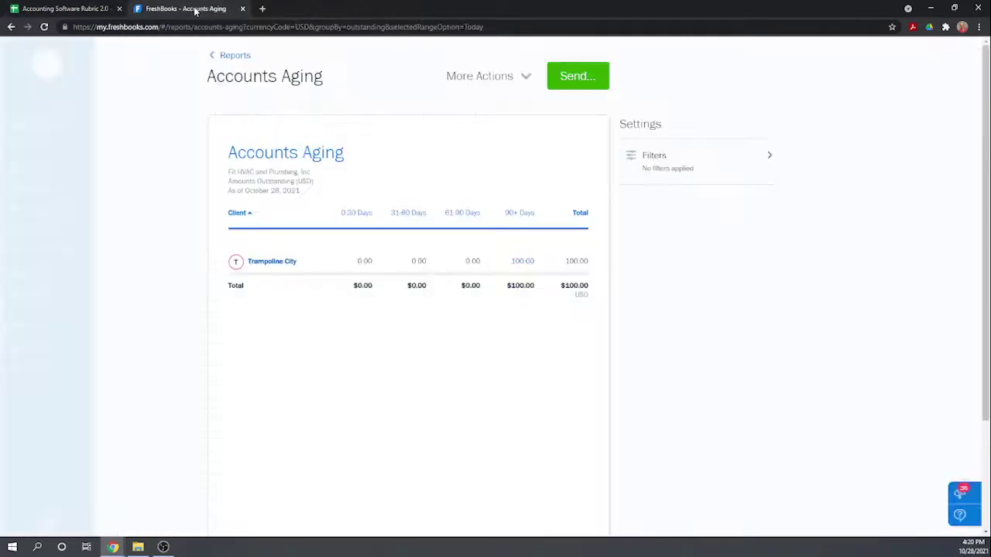
{"action": "left_click", "coordinate": [232, 56]}
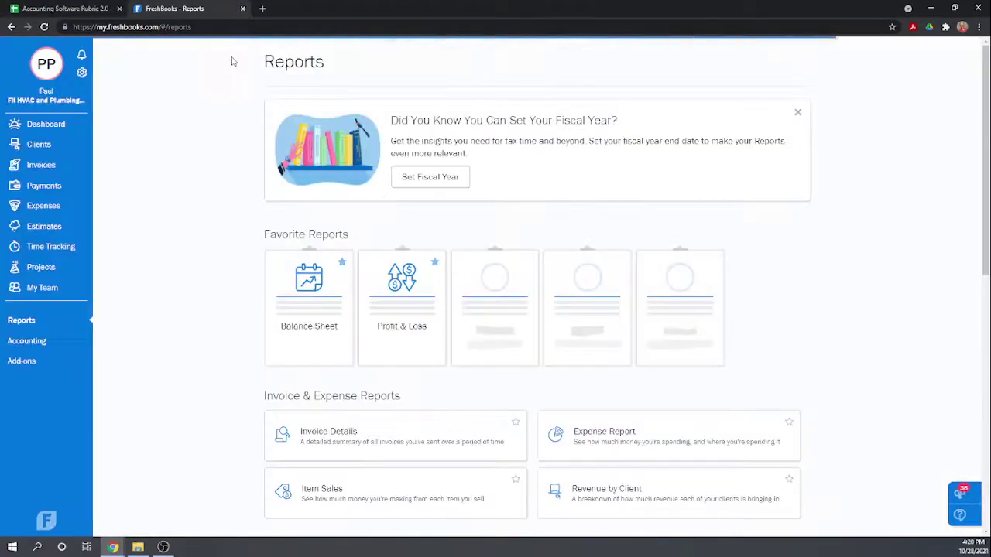
{"action": "scroll", "coordinate": [366, 294], "scroll_direction": "down", "scroll_amount": 2}
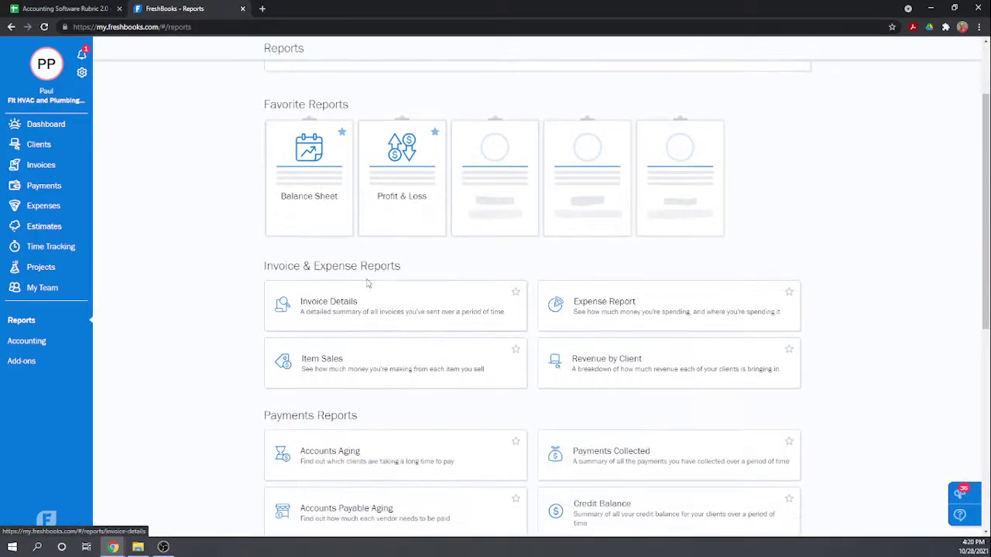
{"action": "scroll", "coordinate": [369, 283], "scroll_direction": "down", "scroll_amount": 1}
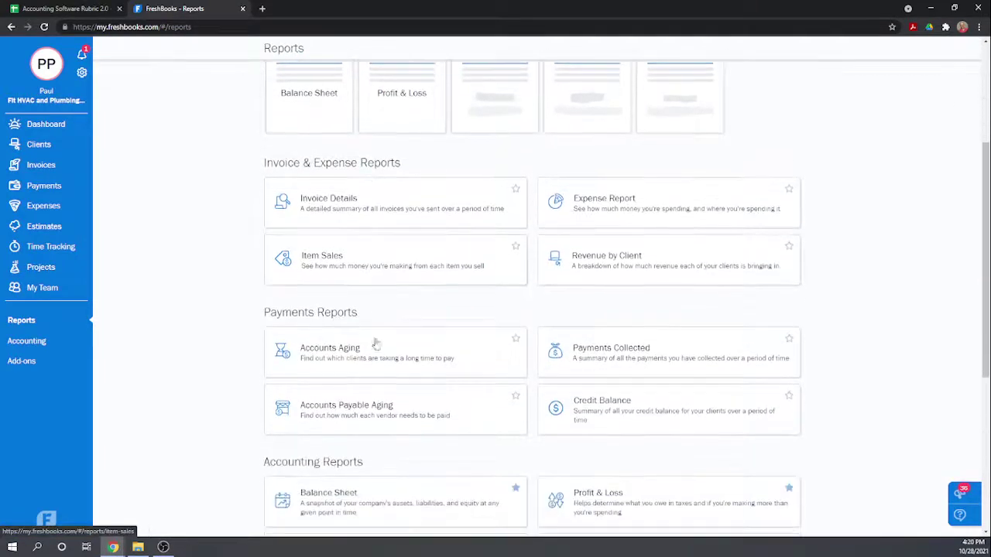
{"action": "left_click", "coordinate": [365, 418]}
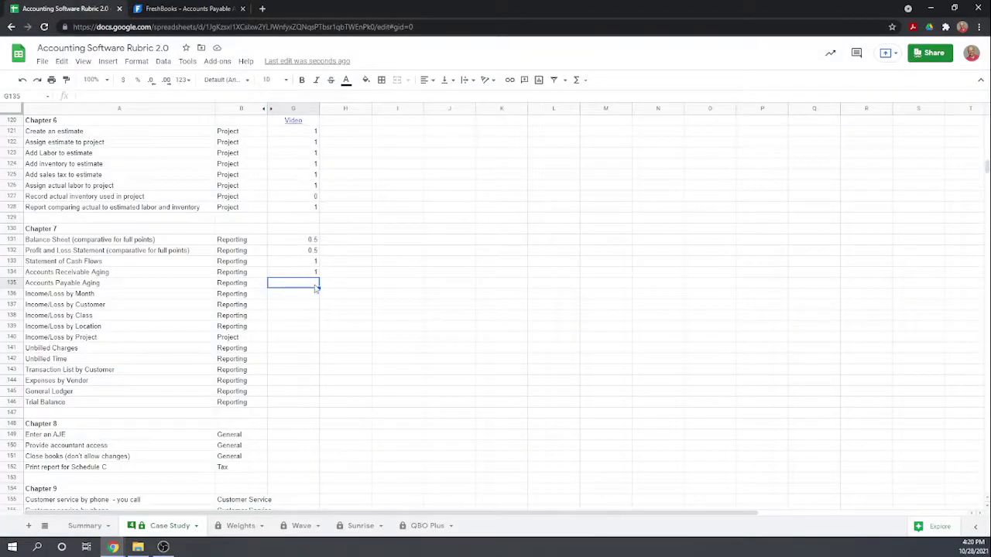
- Switch to the Google Sheets rubric and score Accounts Payable Aging and Income/Loss by Month 1 each in cells G135 and G136
{"action": "type", "text": "1"}
{"action": "key", "text": "Return"}
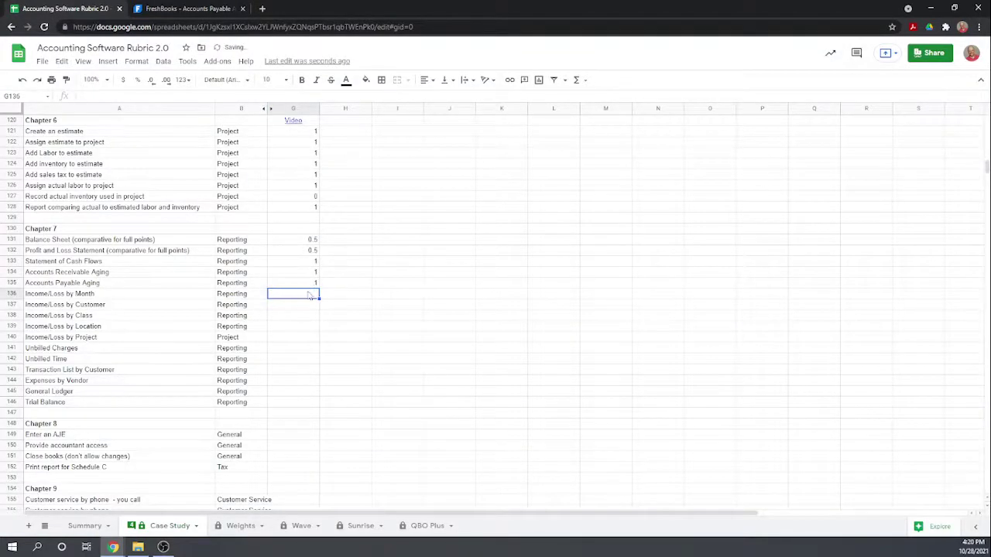
{"action": "type", "text": "1"}
{"action": "key", "text": "Return"}
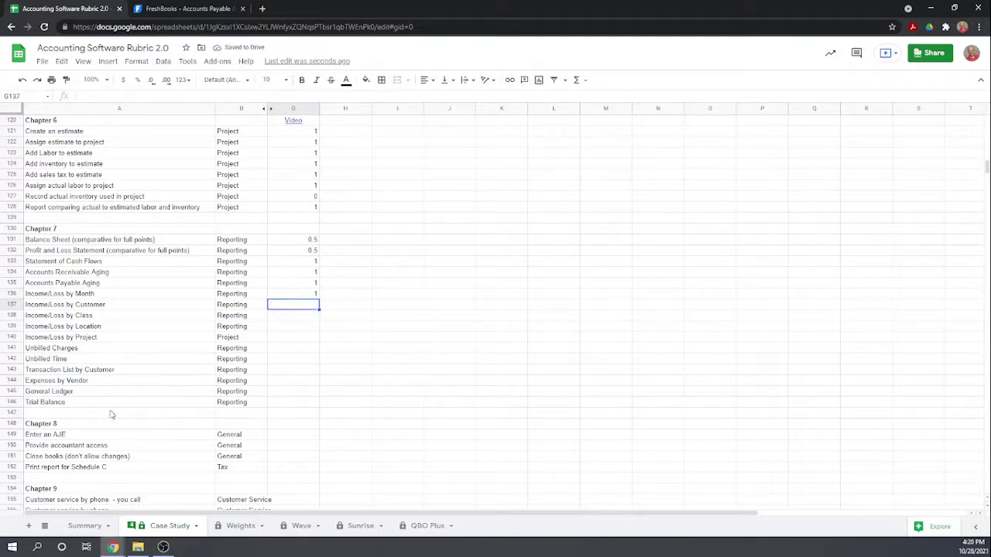
- Switch back to FreshBooks and open the Profitability Details report from the time tracking and project reports
{"action": "left_click", "coordinate": [178, 8]}
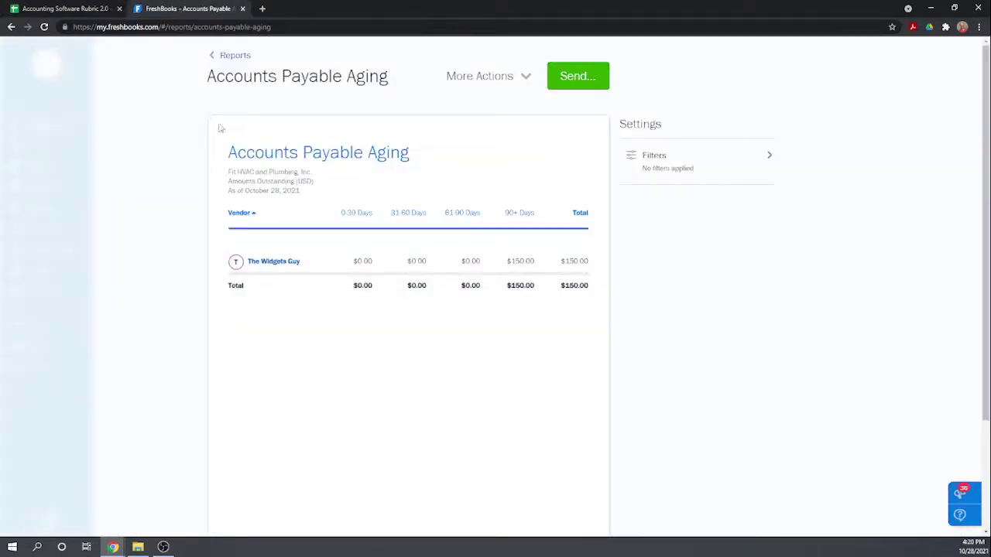
{"action": "left_click", "coordinate": [232, 57]}
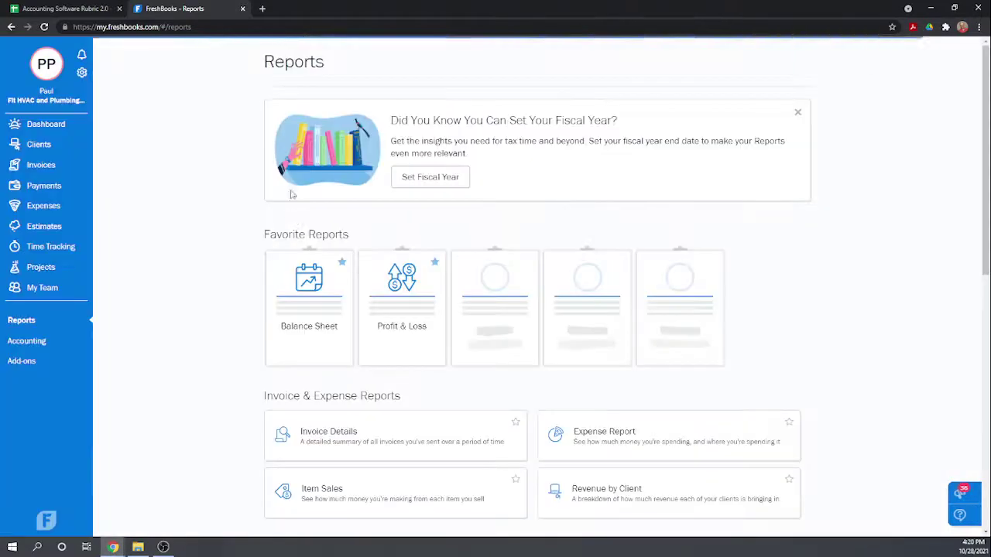
{"action": "scroll", "coordinate": [381, 349], "scroll_direction": "down", "scroll_amount": 2}
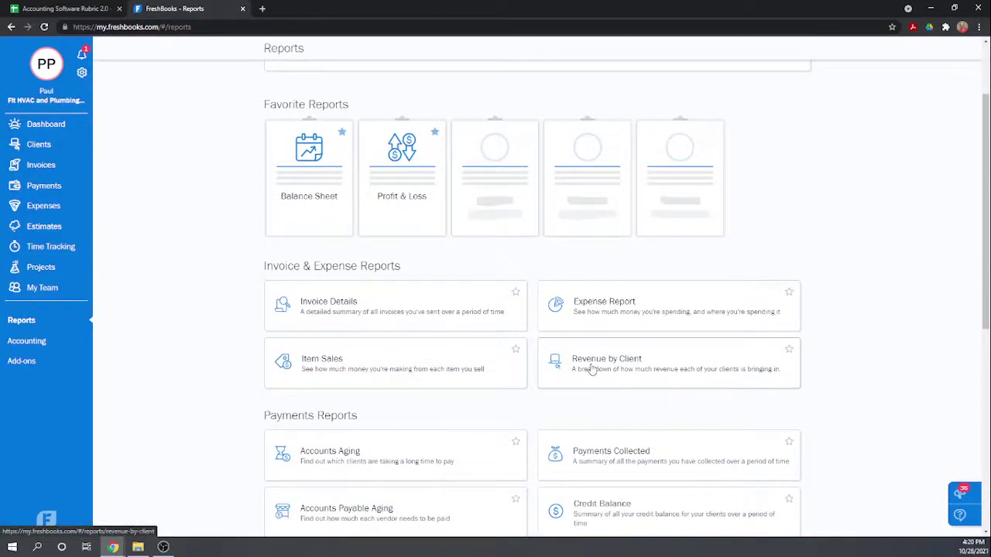
{"action": "scroll", "coordinate": [590, 370], "scroll_direction": "down", "scroll_amount": 1}
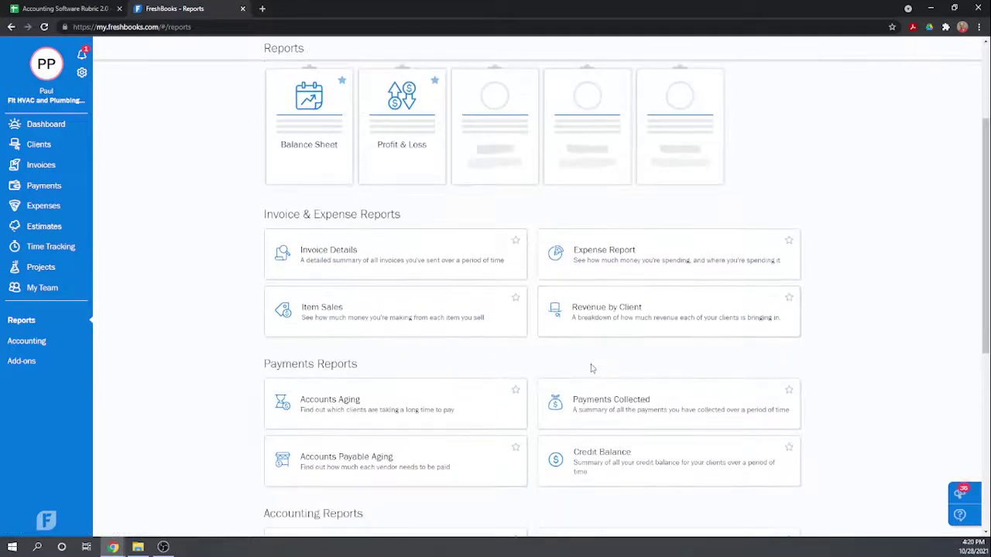
{"action": "scroll", "coordinate": [588, 364], "scroll_direction": "down", "scroll_amount": 2}
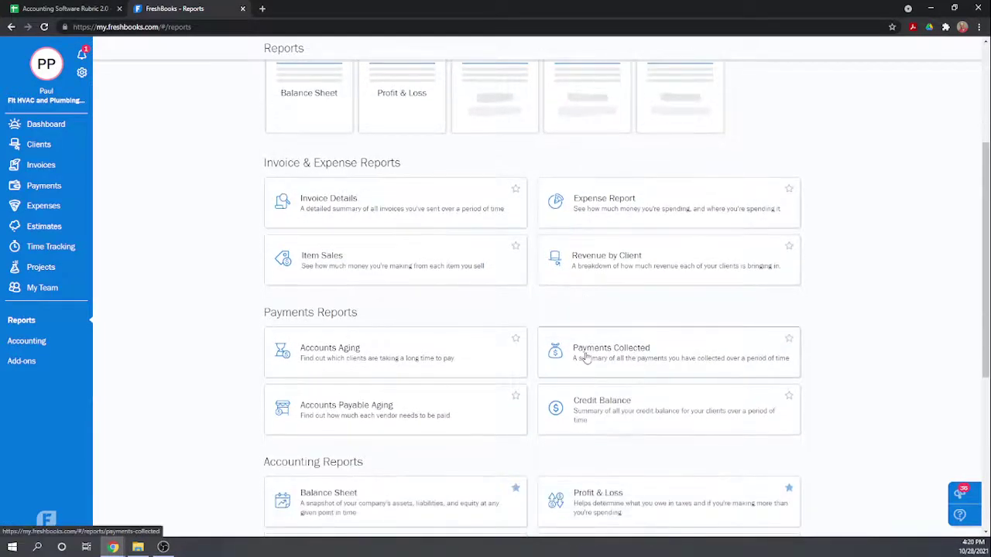
{"action": "scroll", "coordinate": [586, 357], "scroll_direction": "down", "scroll_amount": 1}
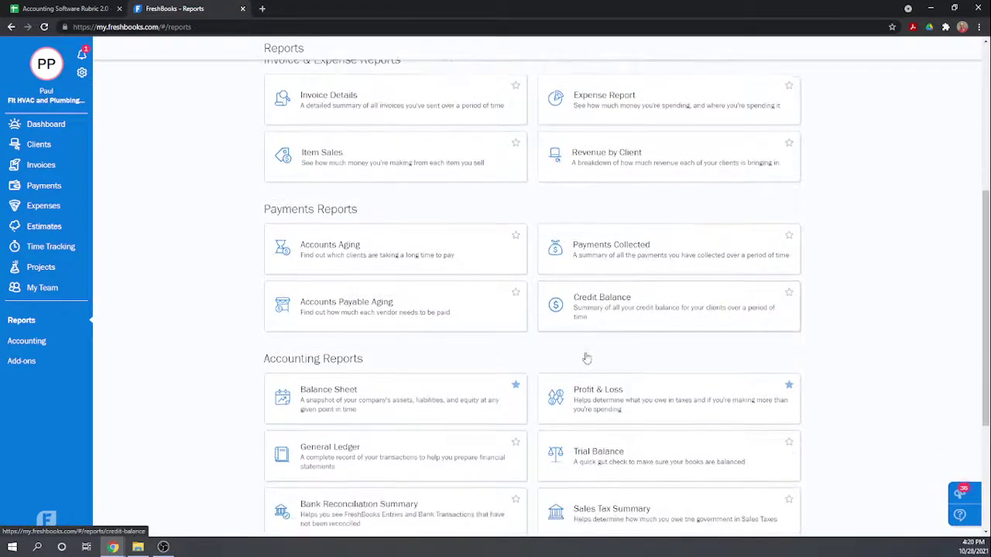
{"action": "scroll", "coordinate": [586, 359], "scroll_direction": "down", "scroll_amount": 1}
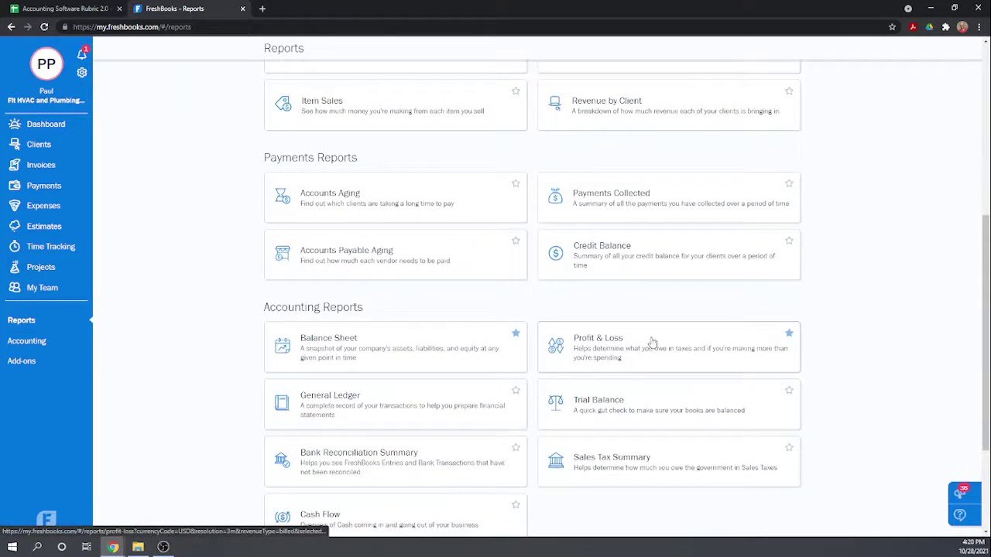
{"action": "scroll", "coordinate": [638, 354], "scroll_direction": "down", "scroll_amount": 1}
{"action": "scroll", "coordinate": [639, 354], "scroll_direction": "down", "scroll_amount": 2}
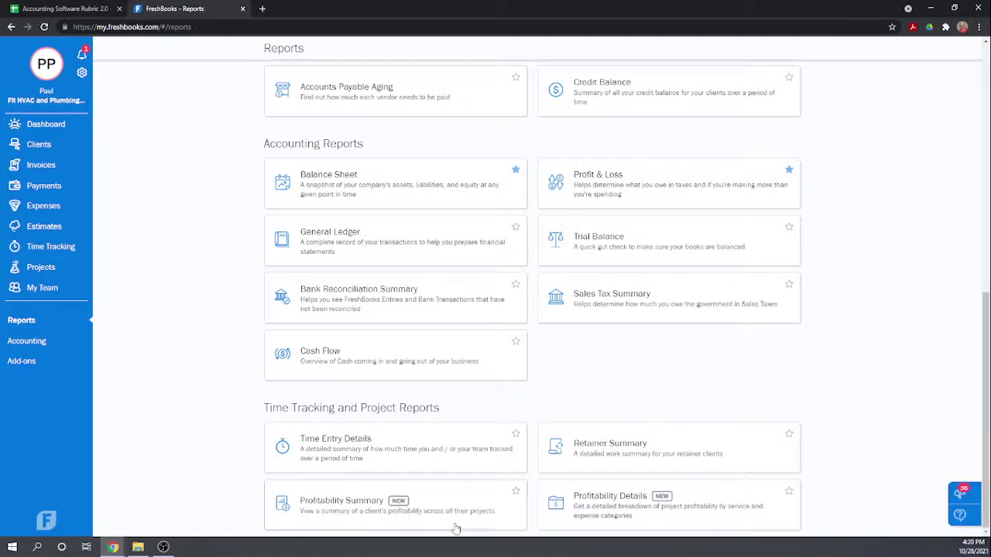
{"action": "left_click", "coordinate": [600, 510]}
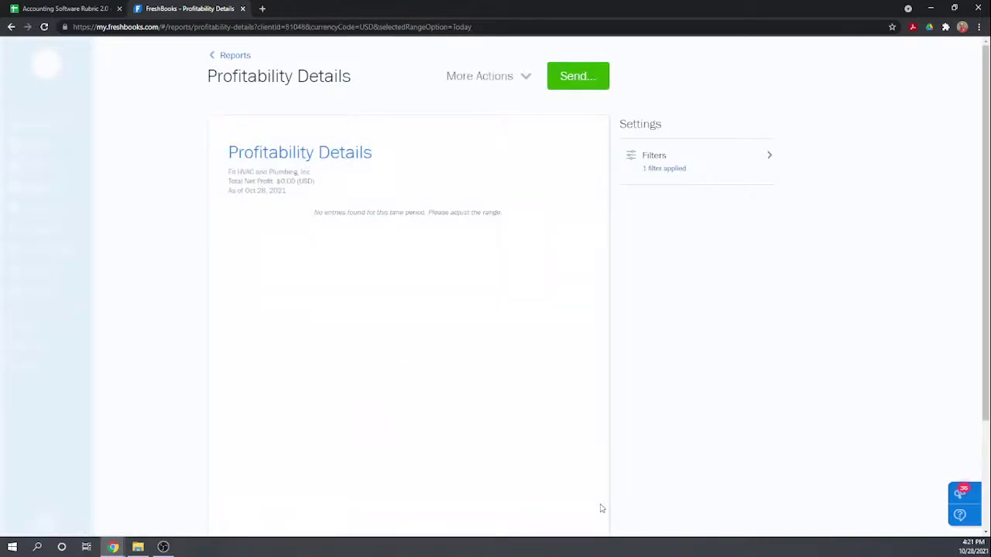
- Filter the Profitability Details report to the client Family Bowling, keeping the as-of date at Today
{"action": "left_click", "coordinate": [734, 163]}
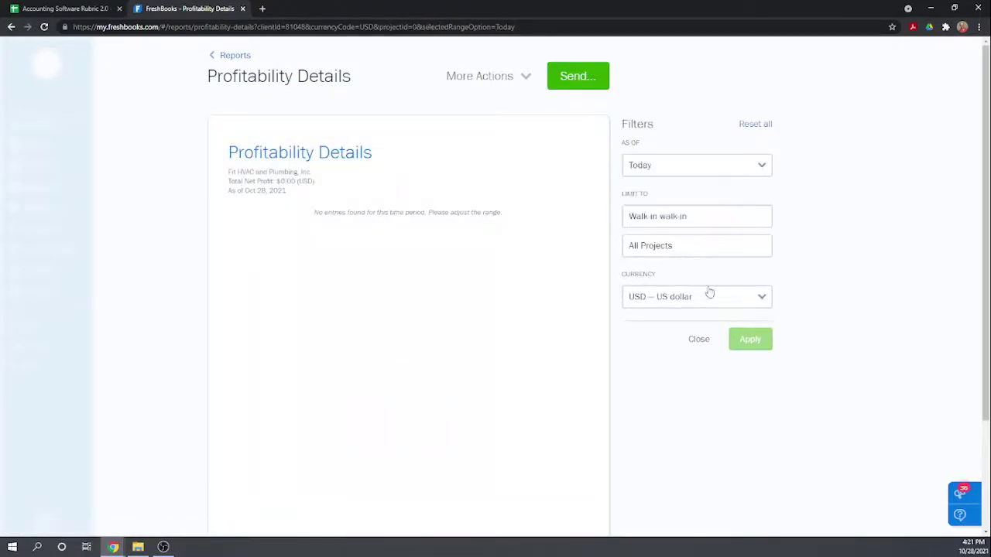
{"action": "left_click", "coordinate": [756, 166]}
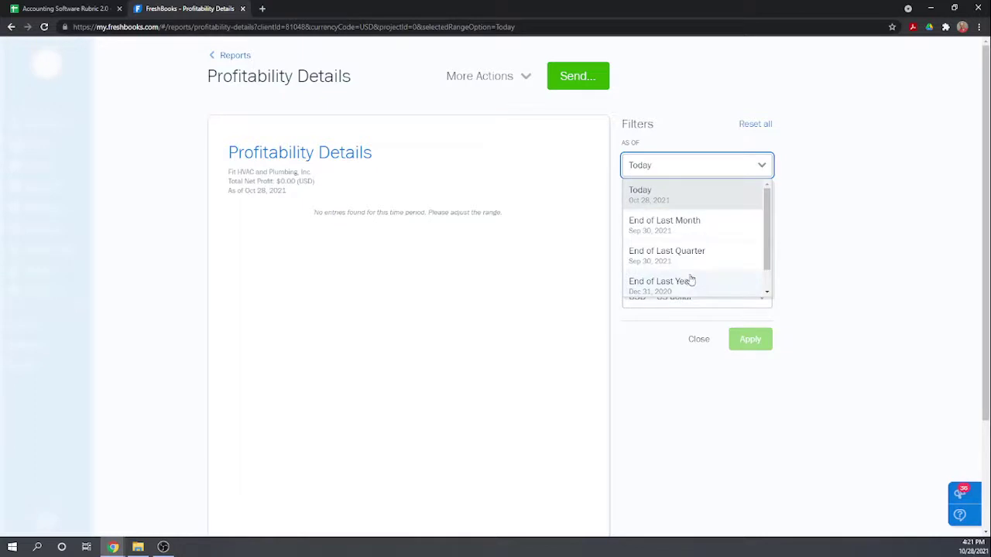
{"action": "scroll", "coordinate": [690, 282], "scroll_direction": "down", "scroll_amount": 1}
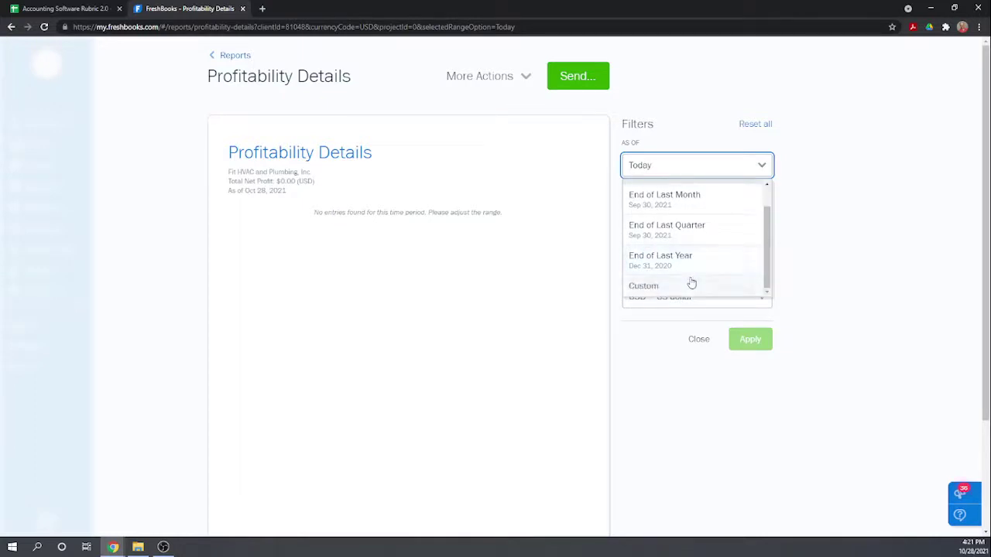
{"action": "scroll", "coordinate": [685, 258], "scroll_direction": "up", "scroll_amount": 1}
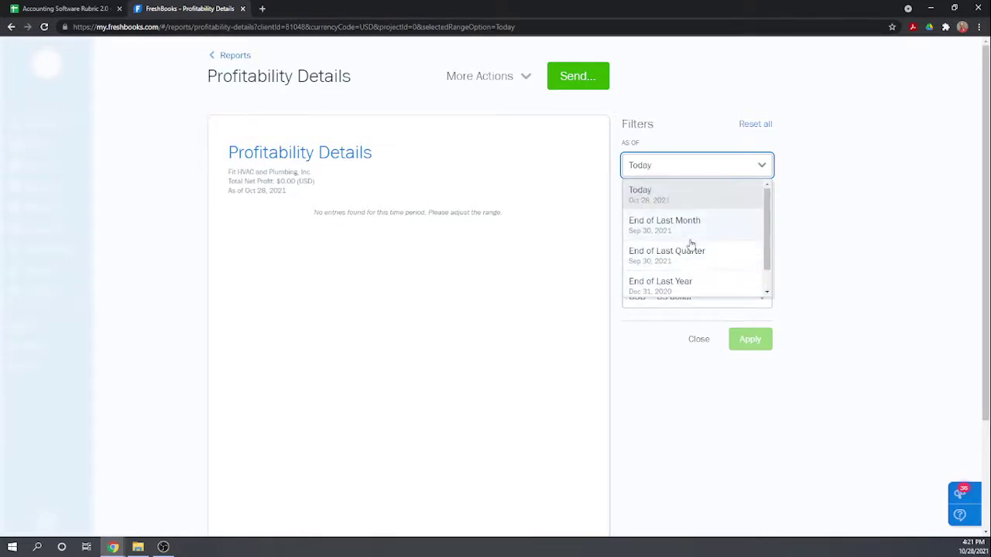
{"action": "left_click", "coordinate": [788, 218]}
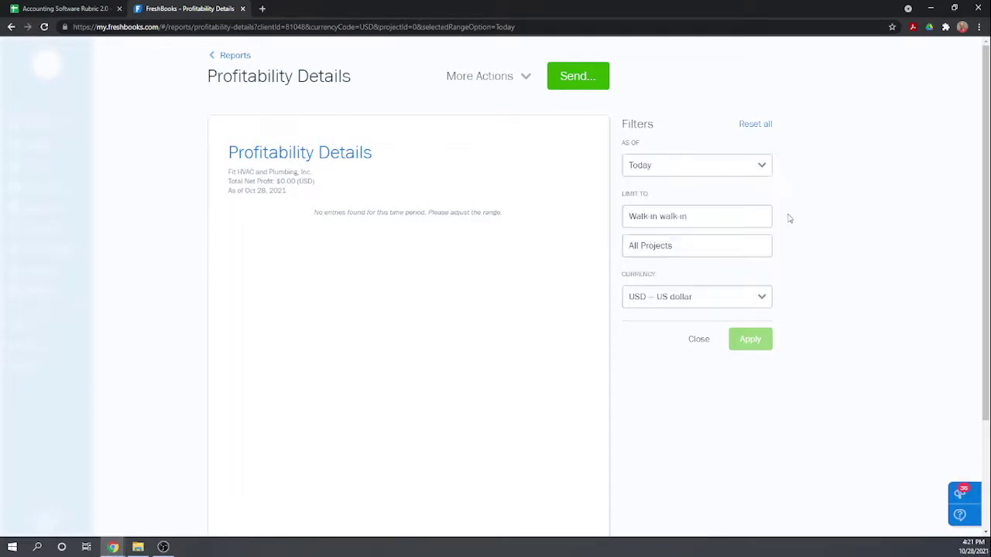
{"action": "left_click", "coordinate": [705, 221]}
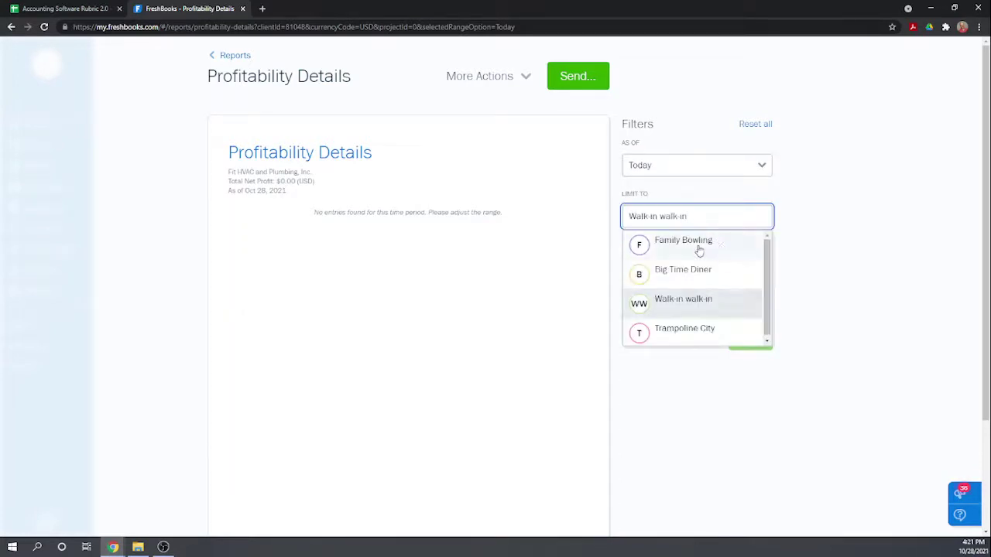
{"action": "left_click", "coordinate": [699, 244]}
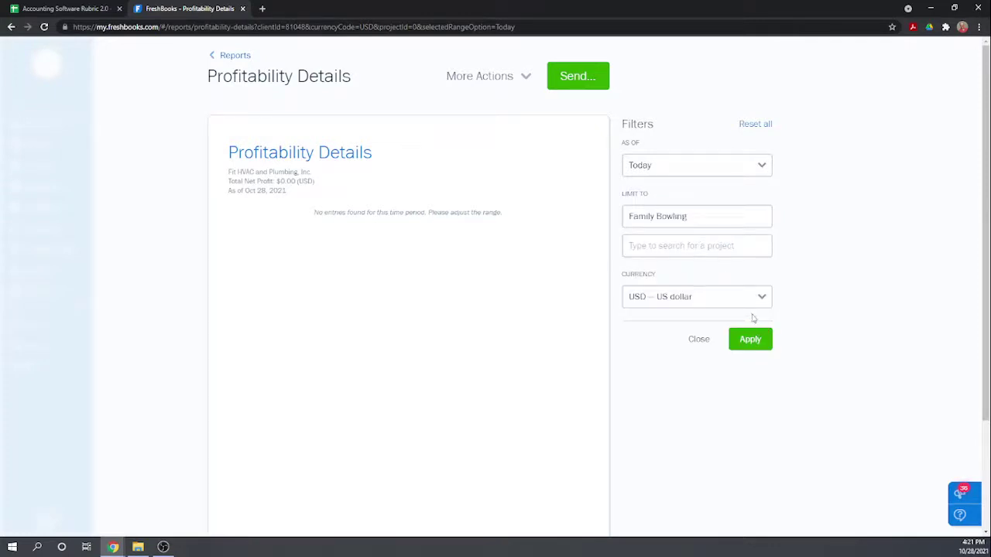
{"action": "left_click", "coordinate": [739, 344]}
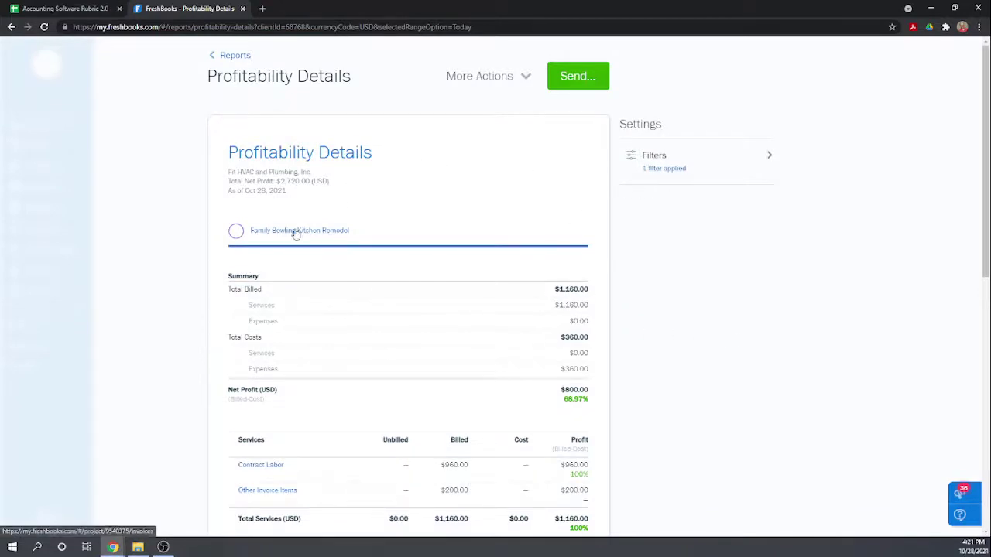
- Examine the billed amounts, costs and net profit of Family Bowling's Kitchen Remodel and Bathroom Renovation projects
{"action": "scroll", "coordinate": [446, 191], "scroll_direction": "down", "scroll_amount": 1}
{"action": "scroll", "coordinate": [446, 191], "scroll_direction": "down", "scroll_amount": 1}
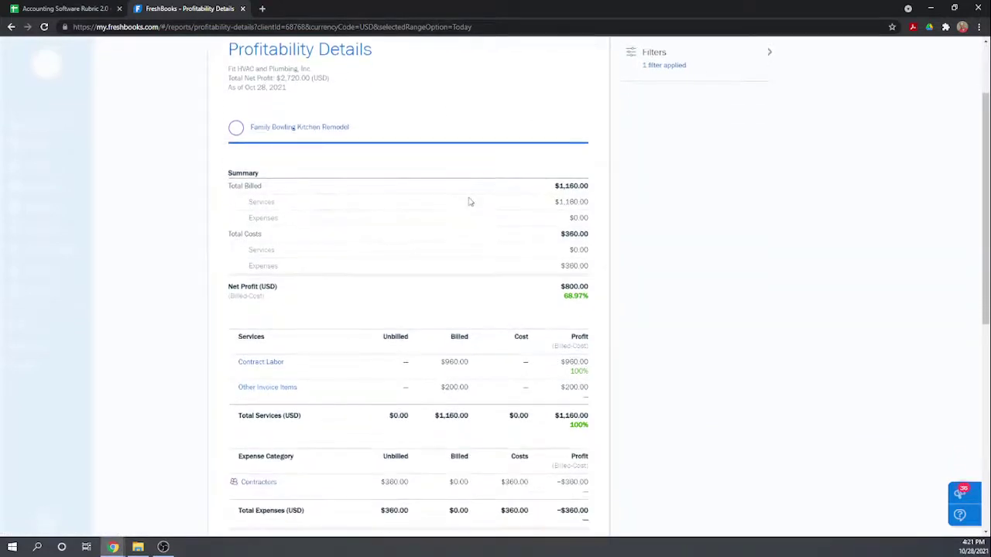
{"action": "scroll", "coordinate": [464, 207], "scroll_direction": "up", "scroll_amount": 1}
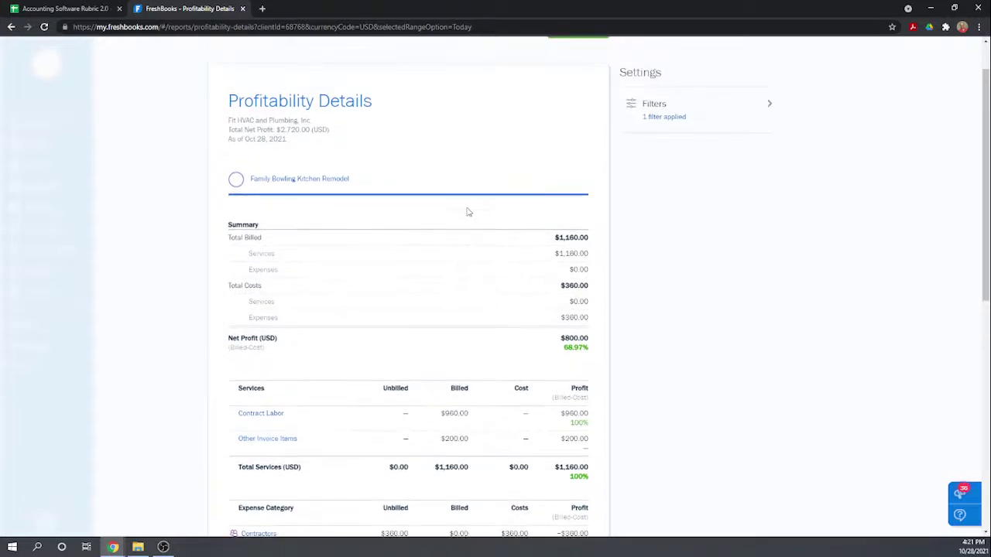
{"action": "scroll", "coordinate": [468, 211], "scroll_direction": "down", "scroll_amount": 3}
{"action": "scroll", "coordinate": [467, 211], "scroll_direction": "down", "scroll_amount": 2}
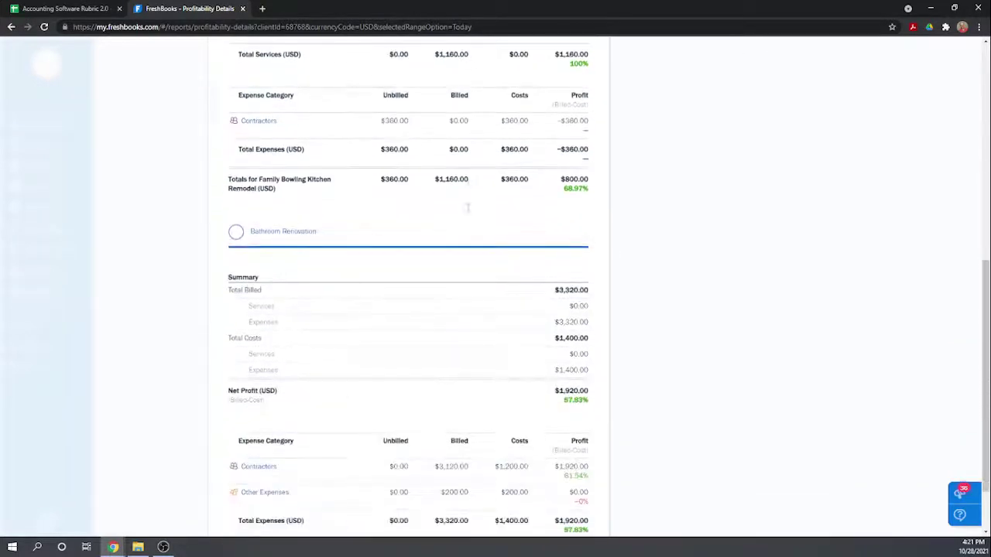
{"action": "scroll", "coordinate": [467, 211], "scroll_direction": "down", "scroll_amount": 2}
{"action": "scroll", "coordinate": [470, 211], "scroll_direction": "up", "scroll_amount": 10}
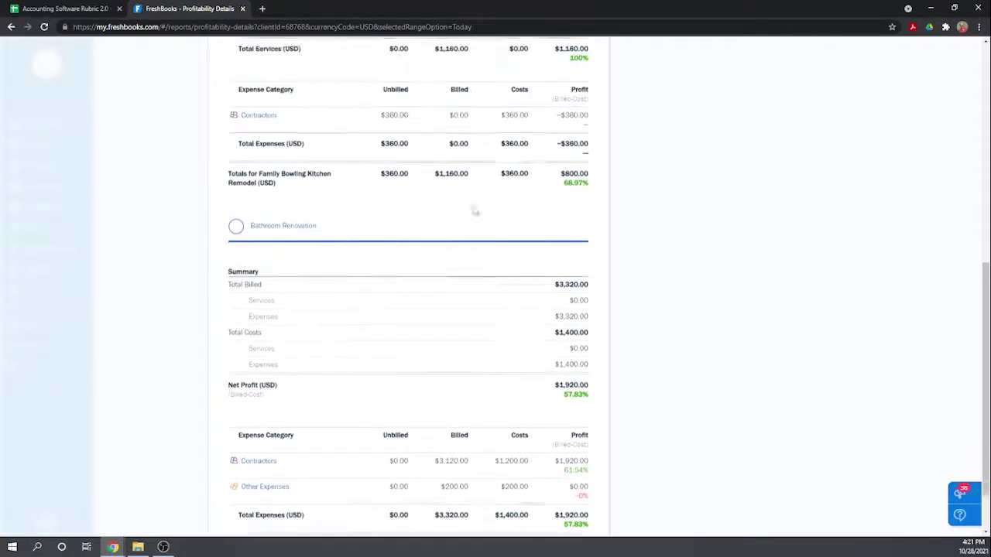
- Switch to the Google Sheets rubric and score Income/Loss by Customer 1, Class 0, Location 0 and Project 1 in cells G137 to G140
{"action": "left_click", "coordinate": [77, 9]}
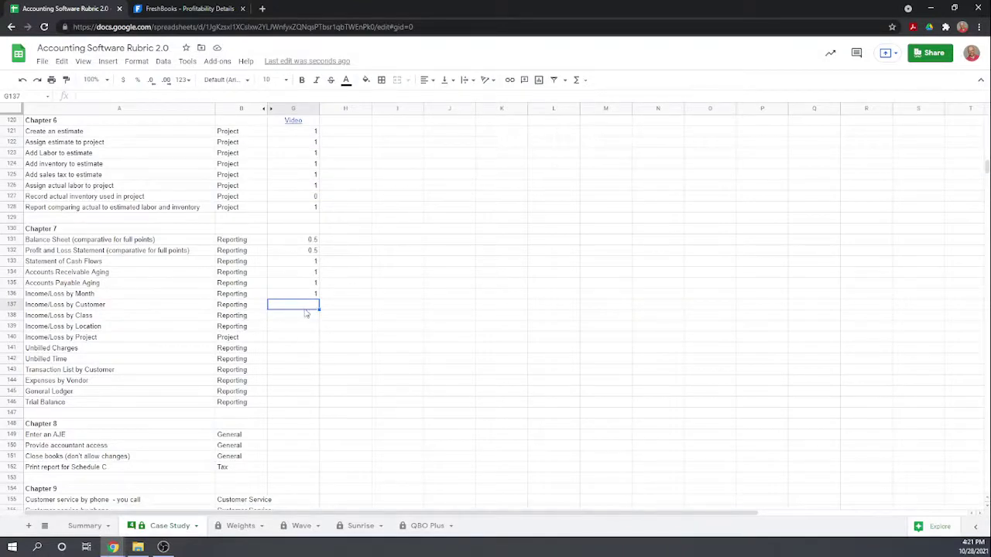
{"action": "type", "text": "1"}
{"action": "key", "text": "Return"}
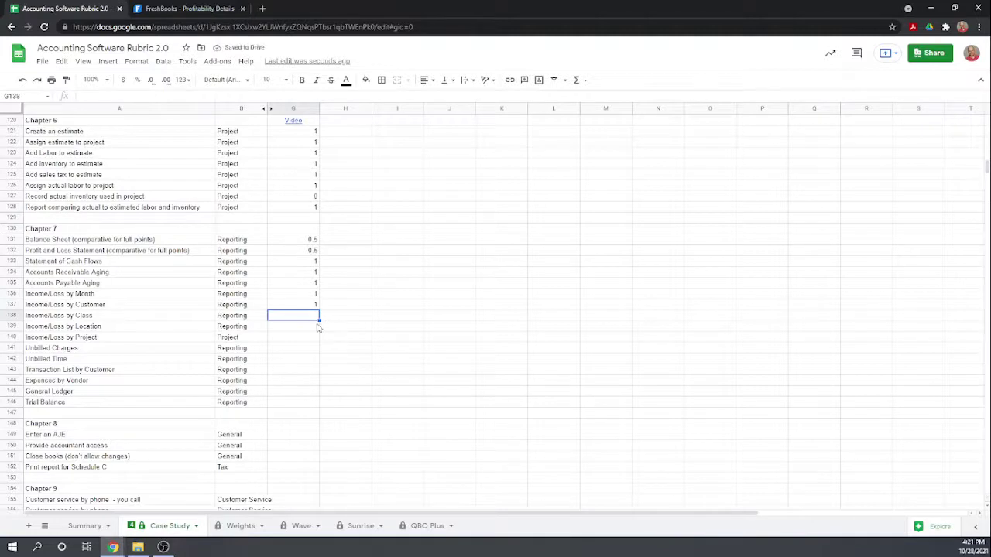
{"action": "type", "text": "0"}
{"action": "key", "text": "Return"}
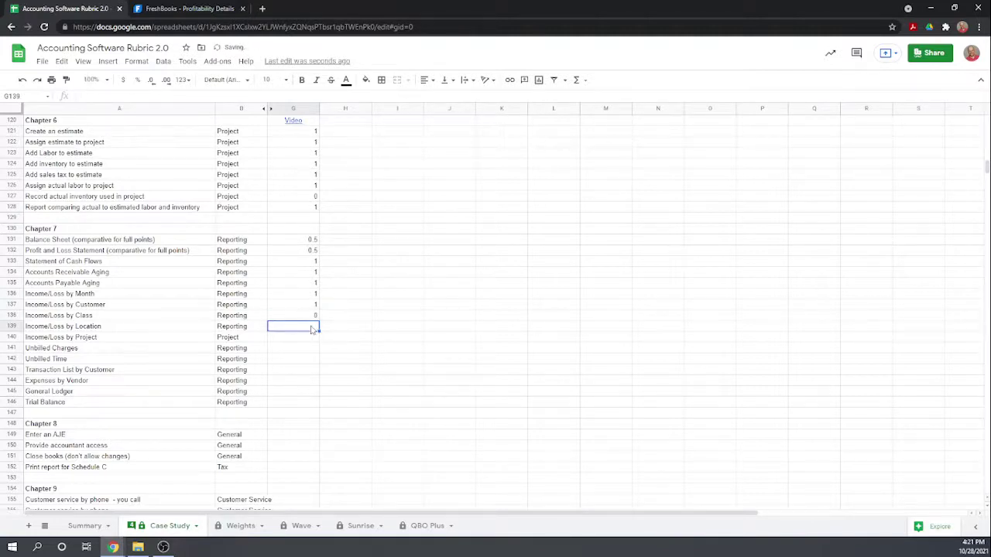
{"action": "type", "text": "0"}
{"action": "key", "text": "Return"}
{"action": "type", "text": "1"}
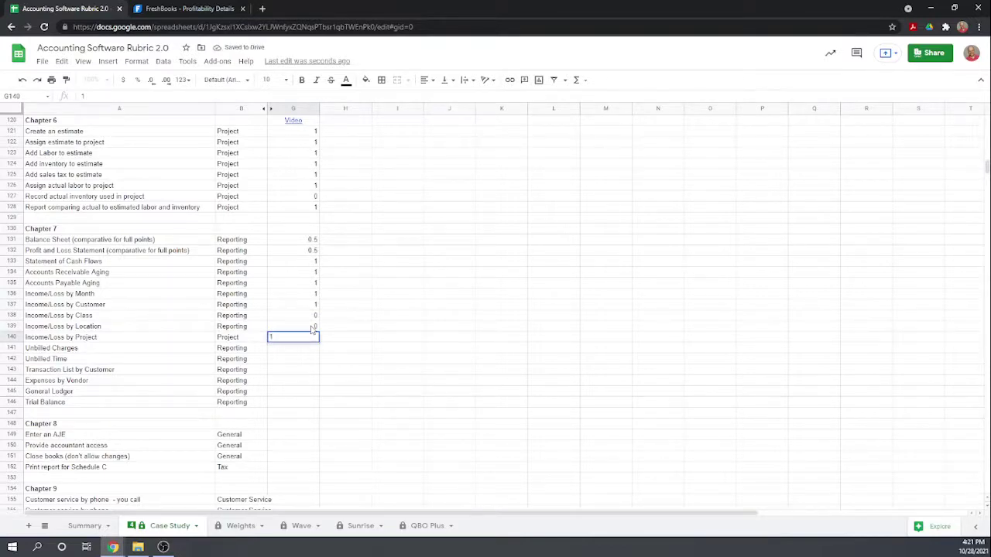
{"action": "key", "text": "Return"}
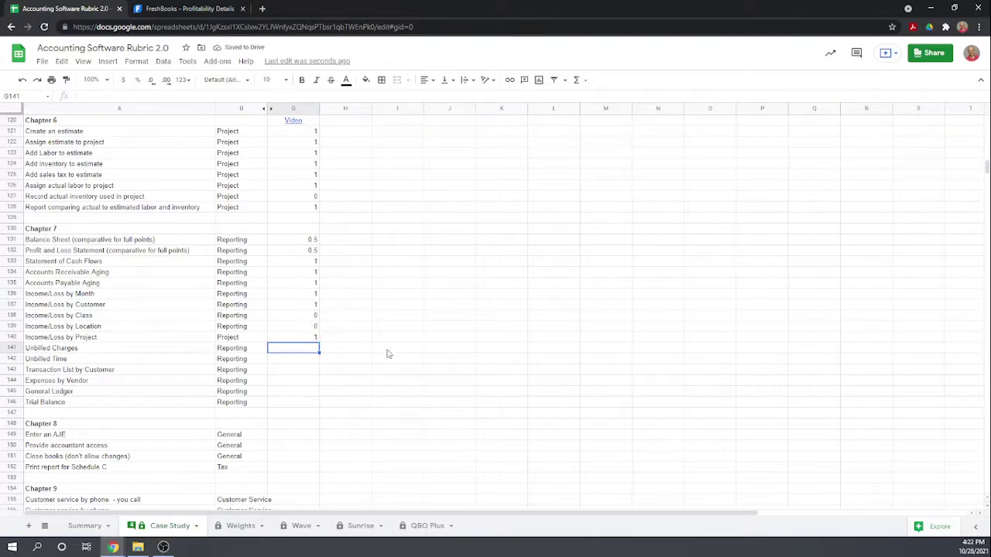
- Switch to FreshBooks, open the Expense Report from the reports list and examine its entries for unbilled charges
{"action": "left_click", "coordinate": [163, 9]}
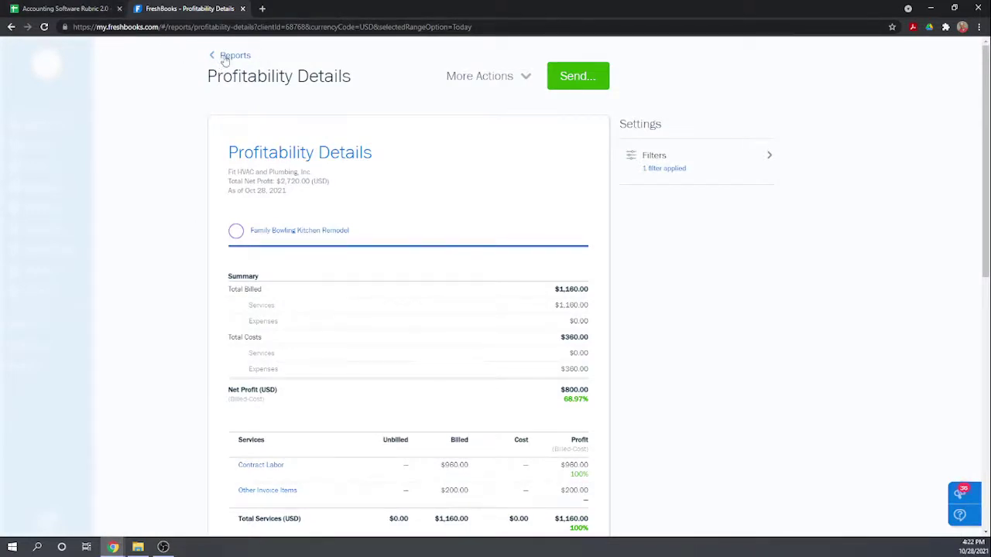
{"action": "left_click", "coordinate": [231, 56]}
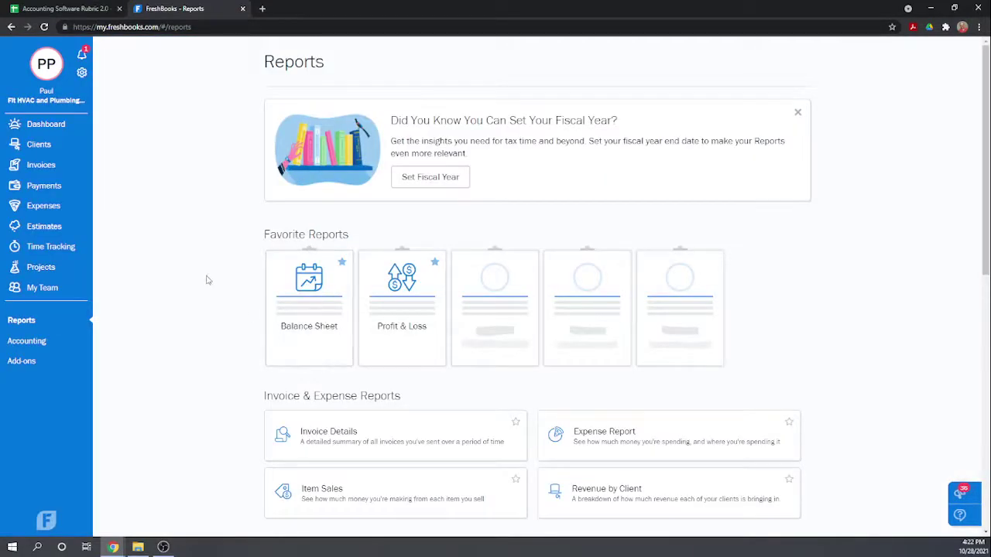
{"action": "scroll", "coordinate": [206, 288], "scroll_direction": "down", "scroll_amount": 1}
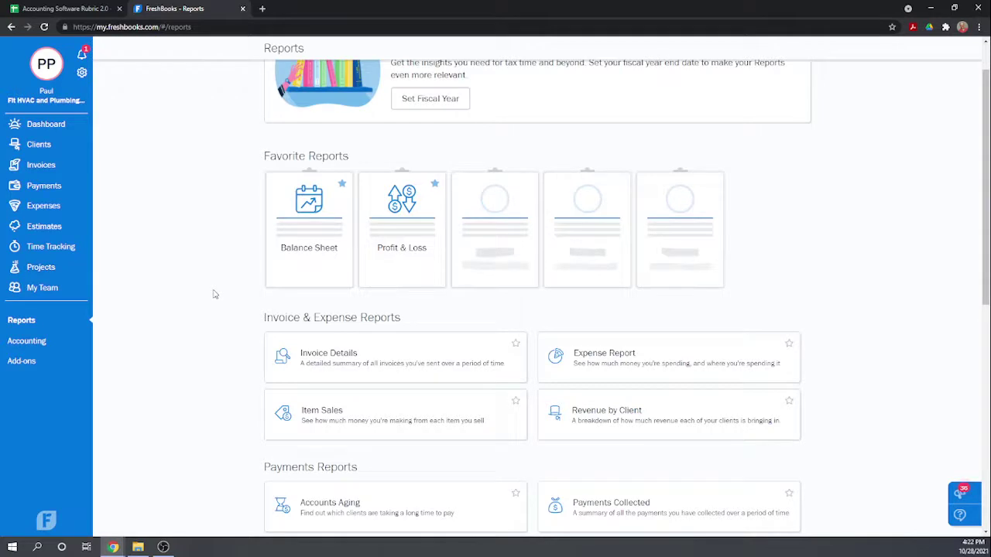
{"action": "scroll", "coordinate": [215, 294], "scroll_direction": "down", "scroll_amount": 2}
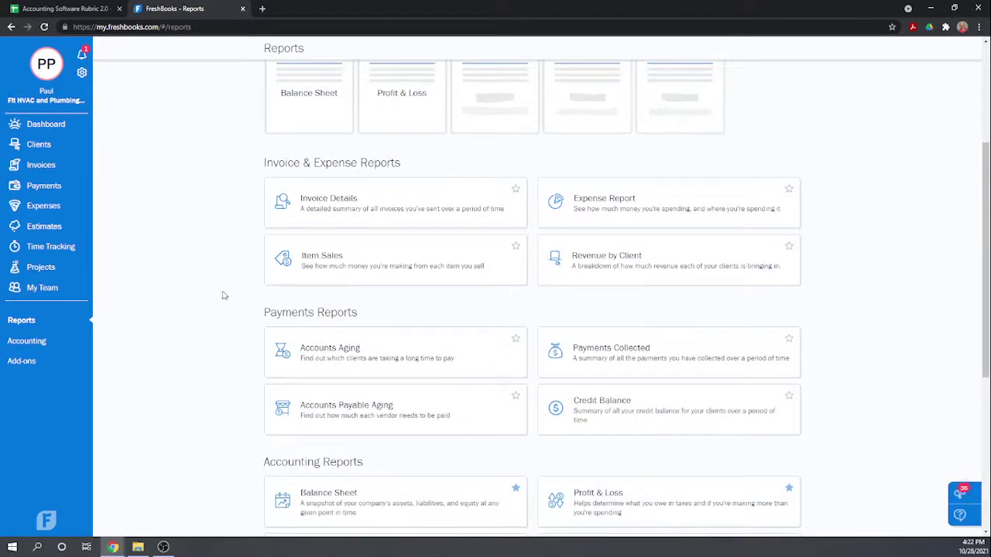
{"action": "left_click", "coordinate": [637, 206]}
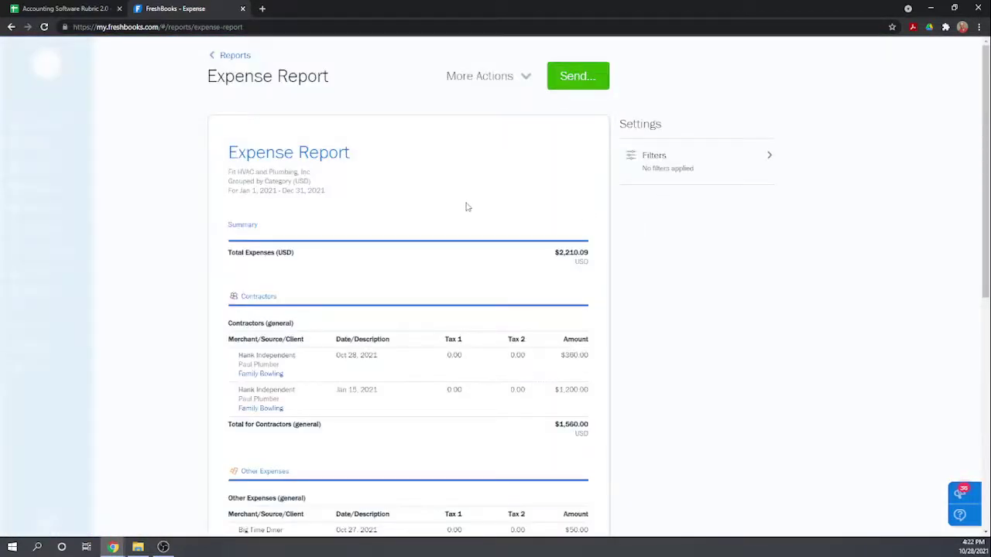
{"action": "scroll", "coordinate": [467, 208], "scroll_direction": "down", "scroll_amount": 5}
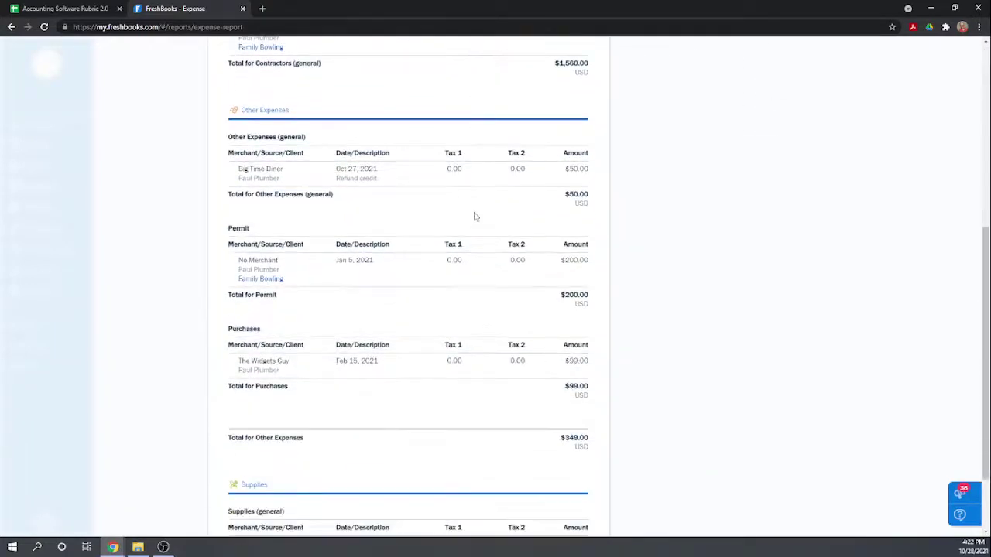
{"action": "scroll", "coordinate": [475, 218], "scroll_direction": "up", "scroll_amount": 5}
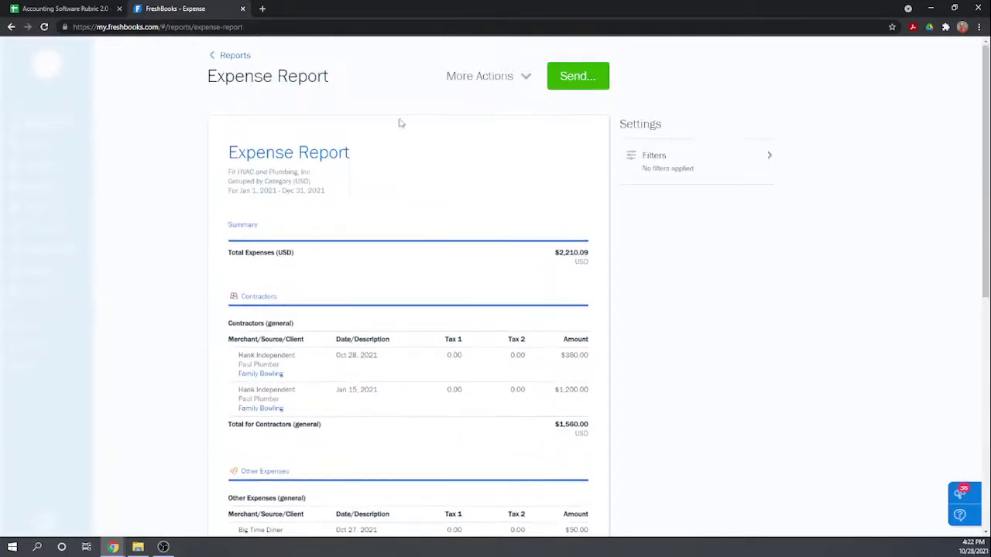
- Return to the reports list and look through all its categories for an unbilled charges report
{"action": "left_click", "coordinate": [234, 56]}
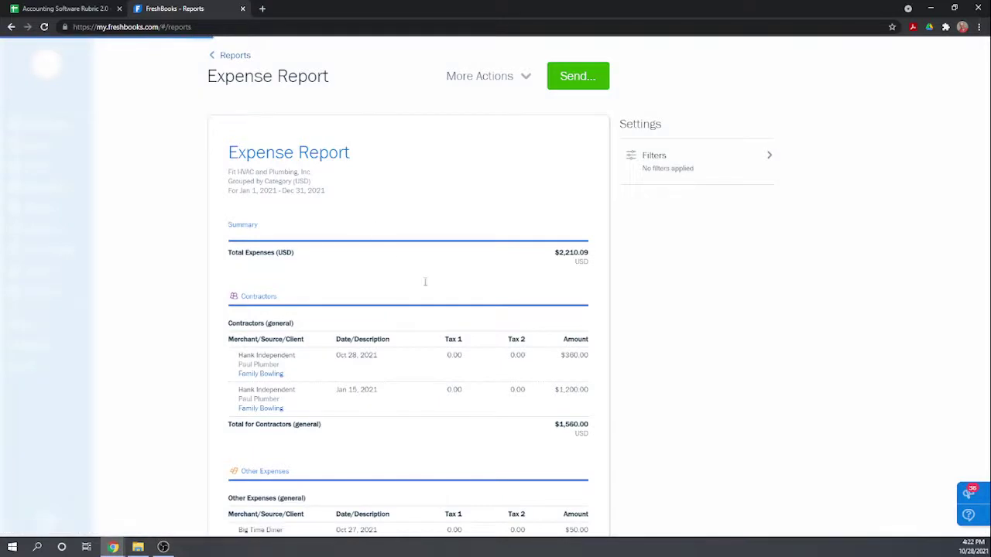
{"action": "scroll", "coordinate": [408, 277], "scroll_direction": "down", "scroll_amount": 3}
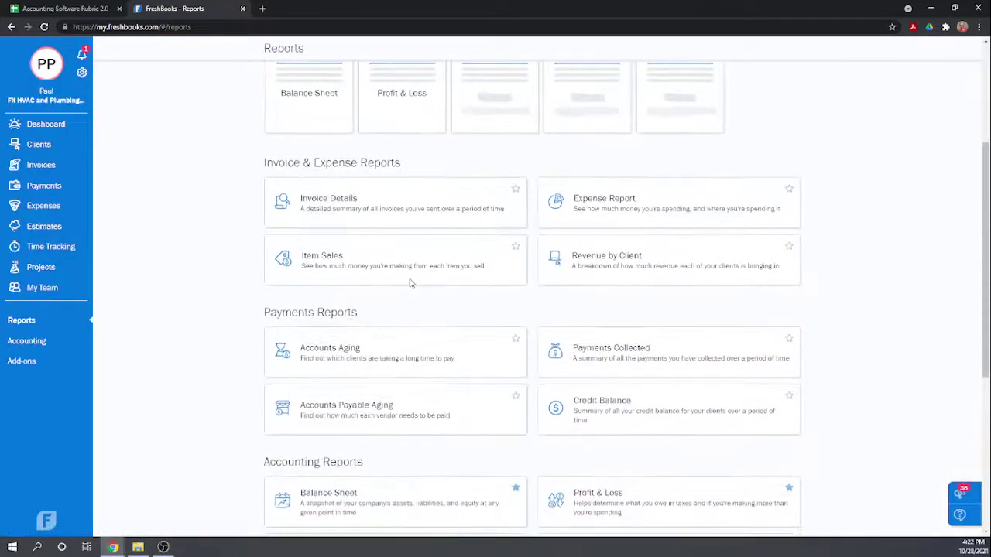
{"action": "scroll", "coordinate": [411, 284], "scroll_direction": "down", "scroll_amount": 2}
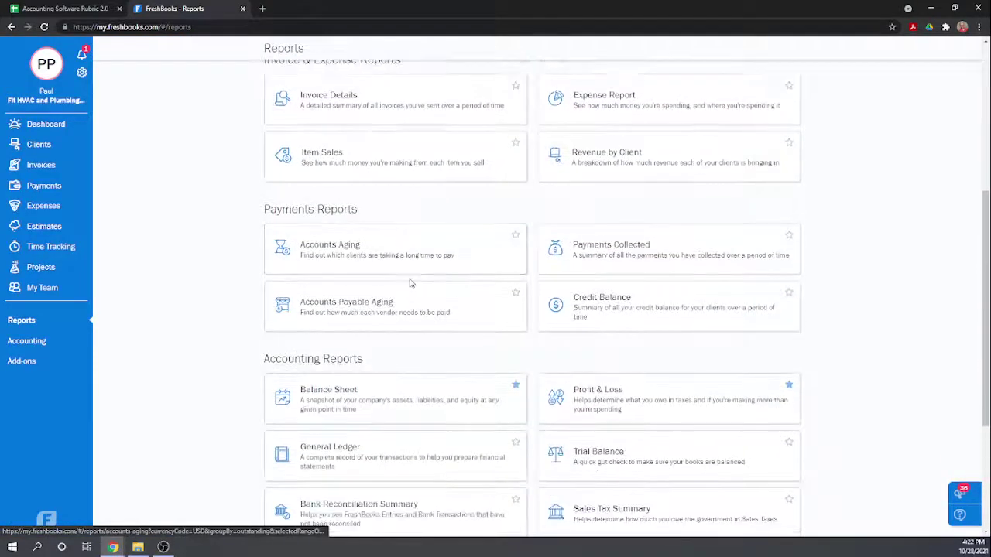
{"action": "scroll", "coordinate": [411, 284], "scroll_direction": "down", "scroll_amount": 1}
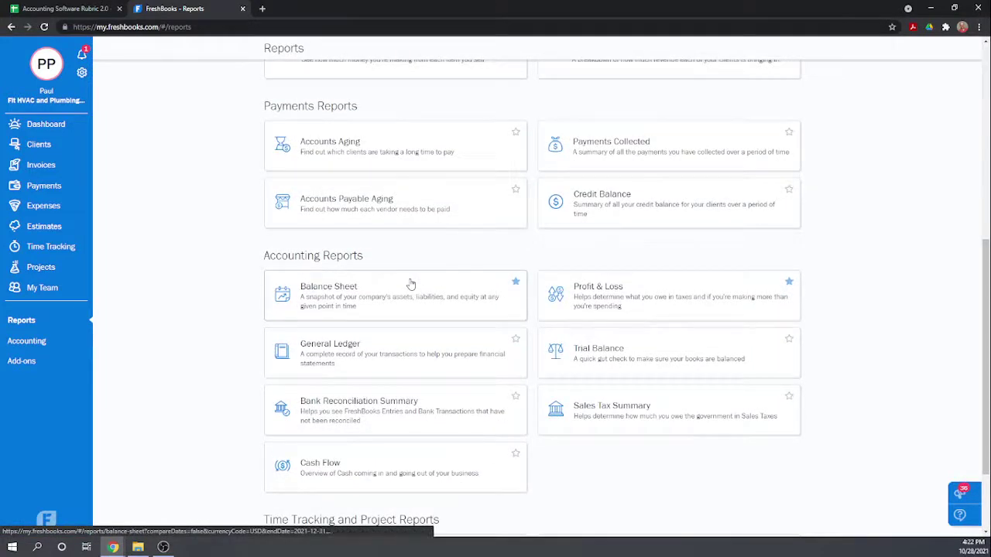
{"action": "scroll", "coordinate": [411, 284], "scroll_direction": "down", "scroll_amount": 2}
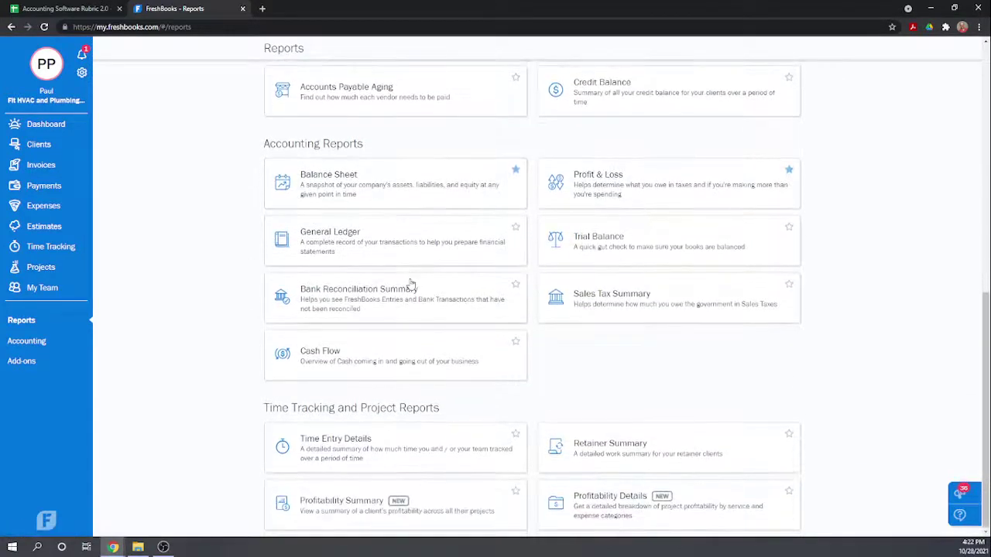
{"action": "scroll", "coordinate": [411, 284], "scroll_direction": "up", "scroll_amount": 6}
{"action": "scroll", "coordinate": [413, 211], "scroll_direction": "up", "scroll_amount": 2}
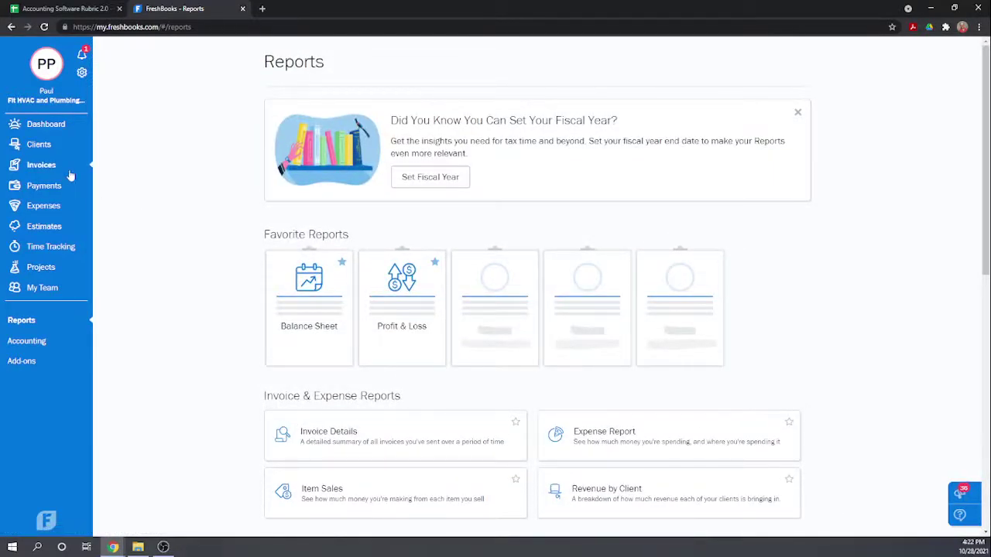
- Open the Expenses page and examine the billed or unbilled status of each entry under All Expenses
{"action": "left_click", "coordinate": [49, 208]}
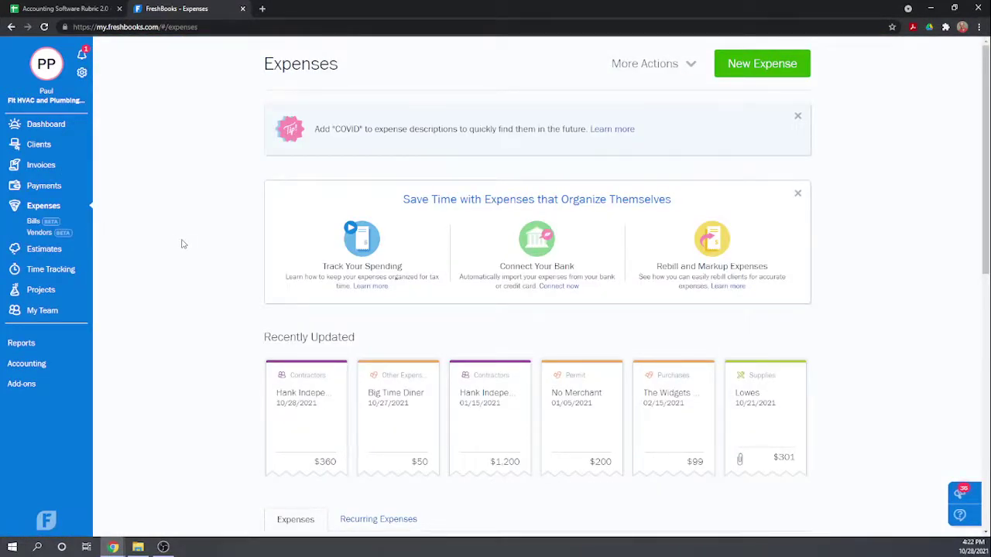
{"action": "scroll", "coordinate": [184, 245], "scroll_direction": "down", "scroll_amount": 4}
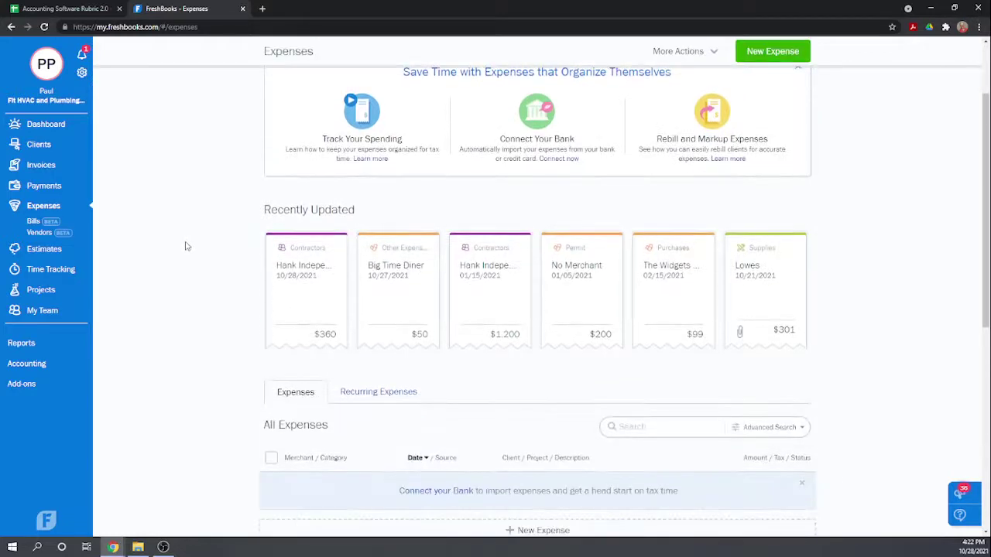
{"action": "scroll", "coordinate": [186, 246], "scroll_direction": "down", "scroll_amount": 2}
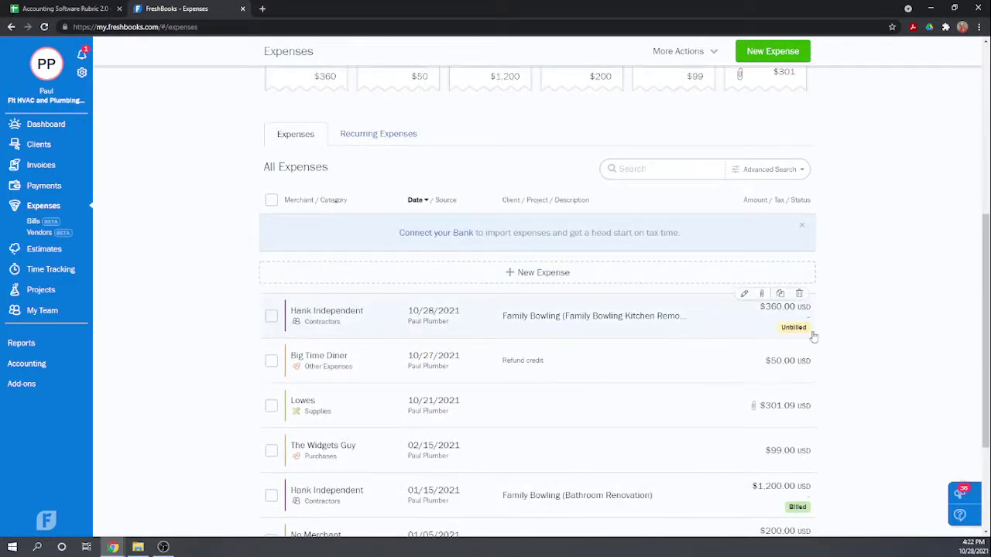
{"action": "scroll", "coordinate": [820, 333], "scroll_direction": "down", "scroll_amount": 2}
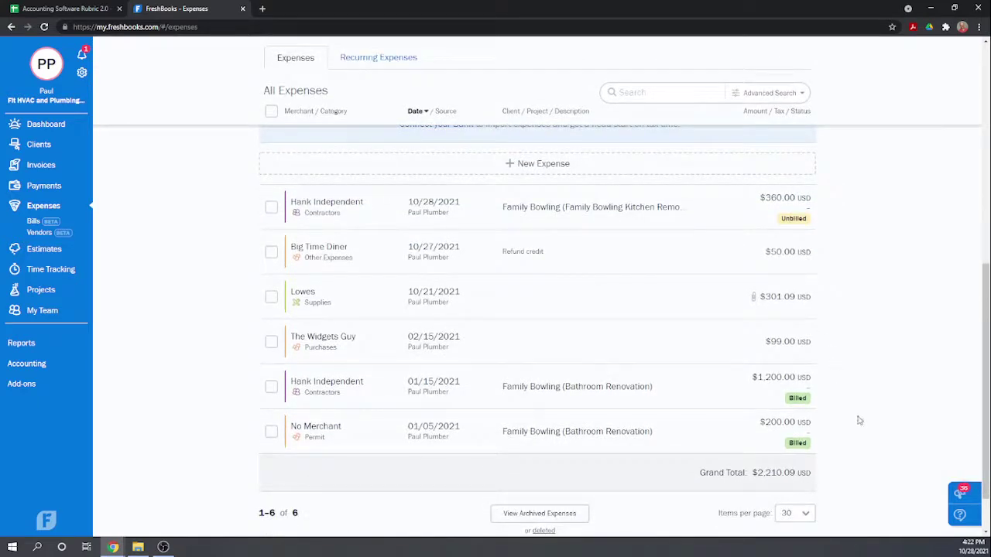
{"action": "scroll", "coordinate": [861, 426], "scroll_direction": "up", "scroll_amount": 2}
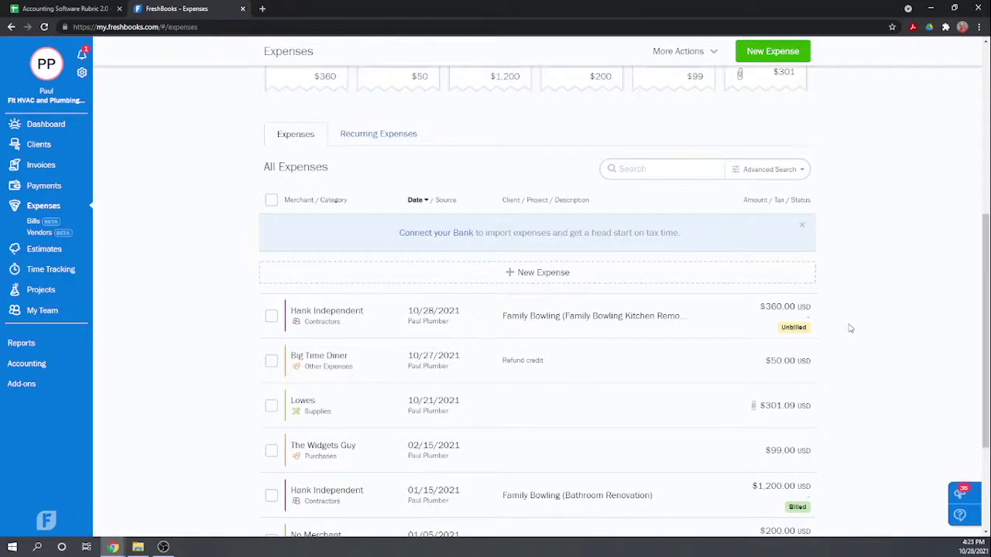
{"action": "scroll", "coordinate": [849, 328], "scroll_direction": "up", "scroll_amount": 4}
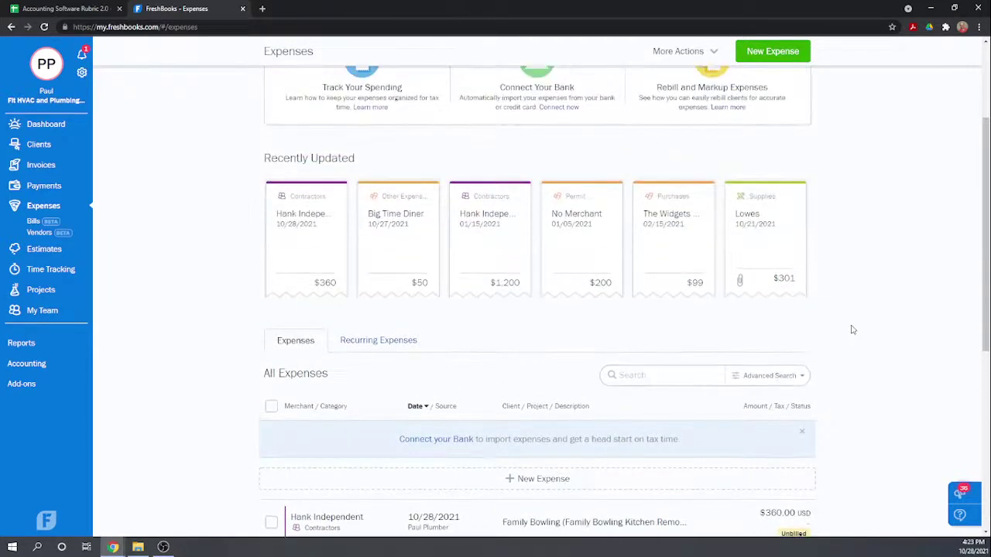
{"action": "scroll", "coordinate": [852, 330], "scroll_direction": "up", "scroll_amount": 3}
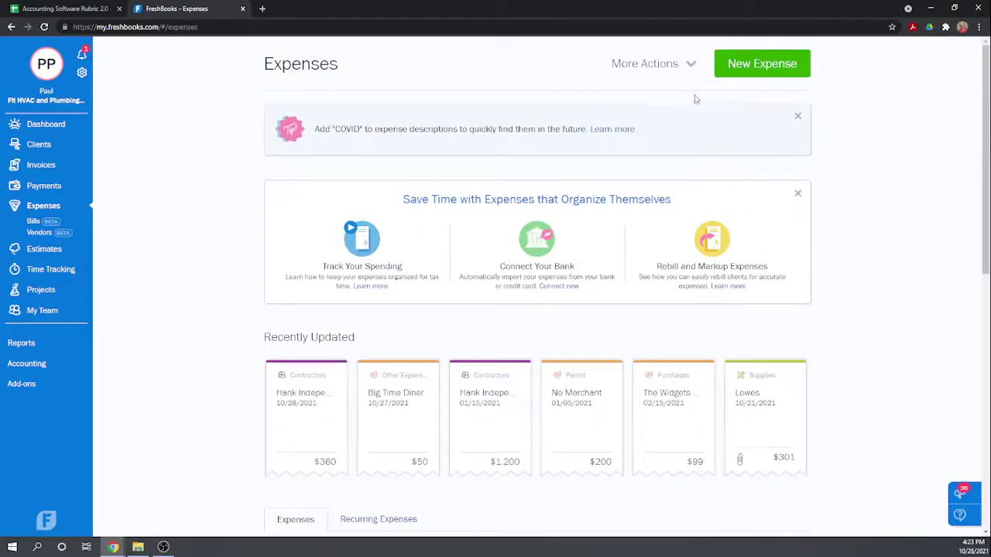
- Check the additional actions offered for expenses, and review the status labels in the expense list again
{"action": "left_click", "coordinate": [691, 66]}
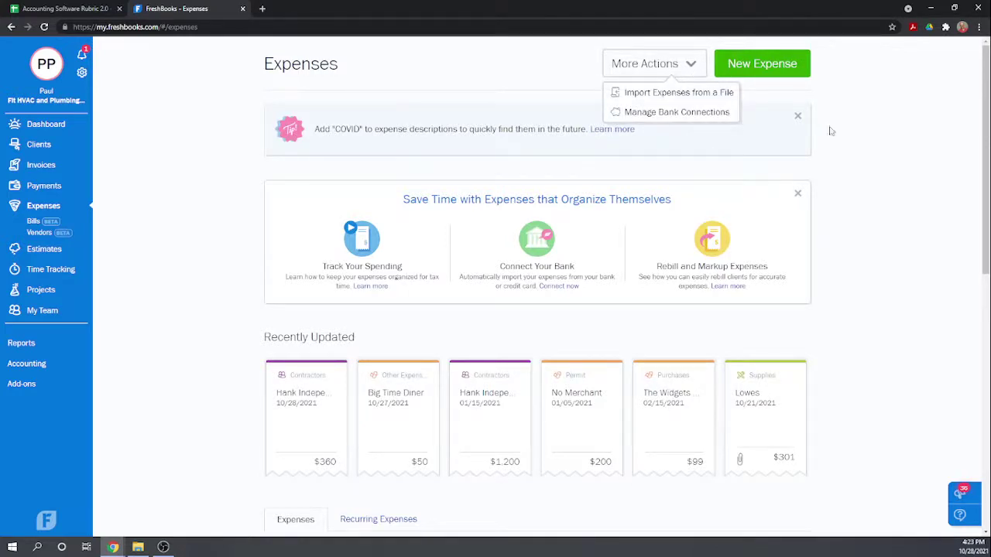
{"action": "scroll", "coordinate": [885, 197], "scroll_direction": "down", "scroll_amount": 2}
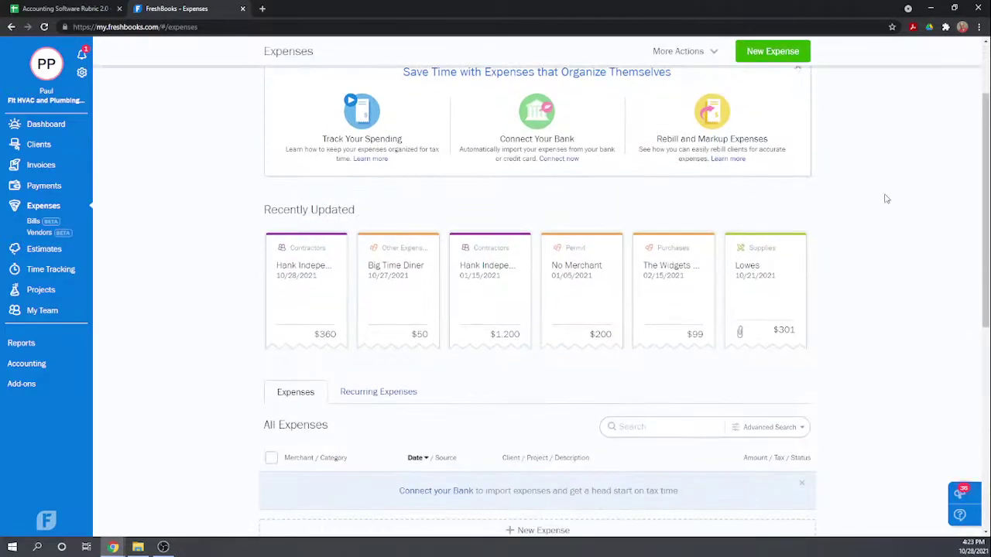
{"action": "scroll", "coordinate": [886, 199], "scroll_direction": "down", "scroll_amount": 3}
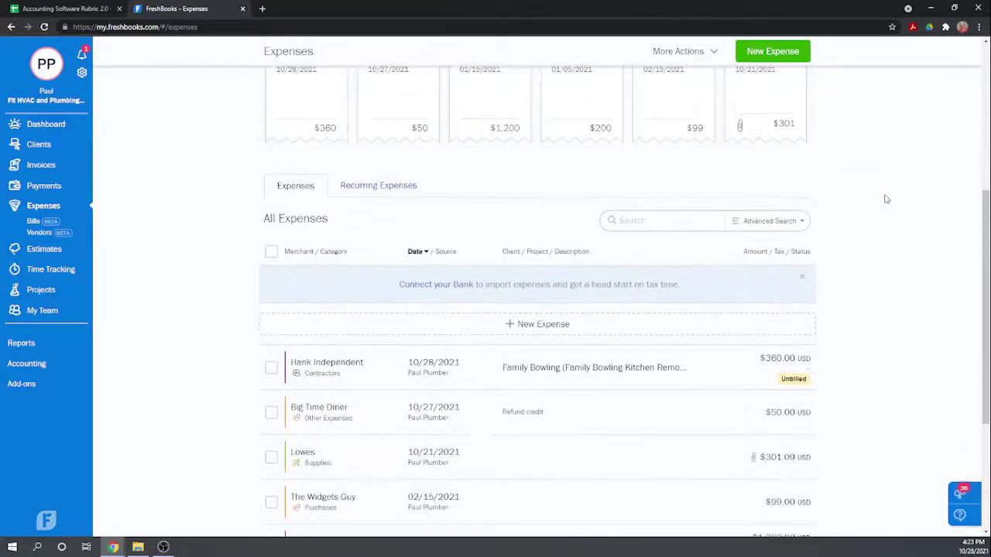
{"action": "scroll", "coordinate": [886, 199], "scroll_direction": "down", "scroll_amount": 3}
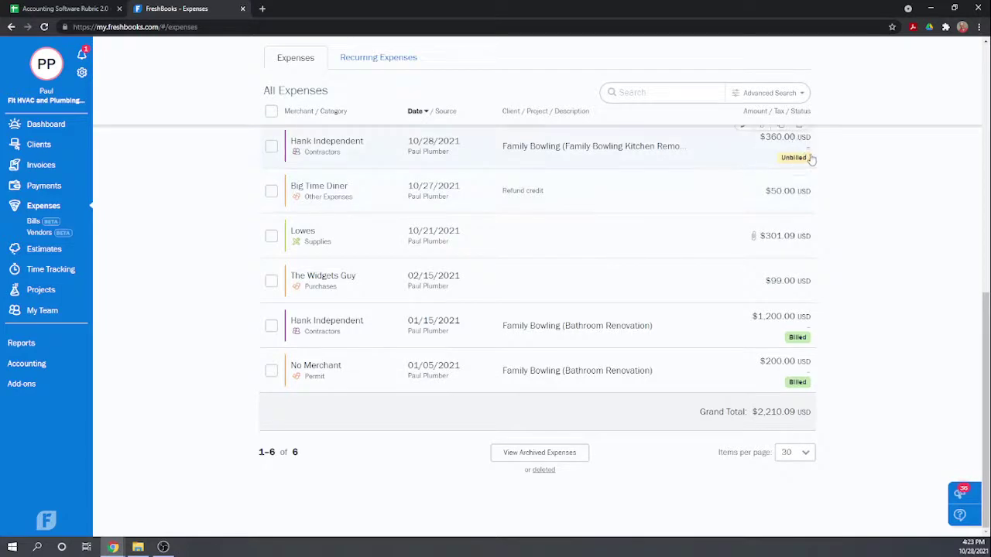
{"action": "scroll", "coordinate": [836, 185], "scroll_direction": "up", "scroll_amount": 2}
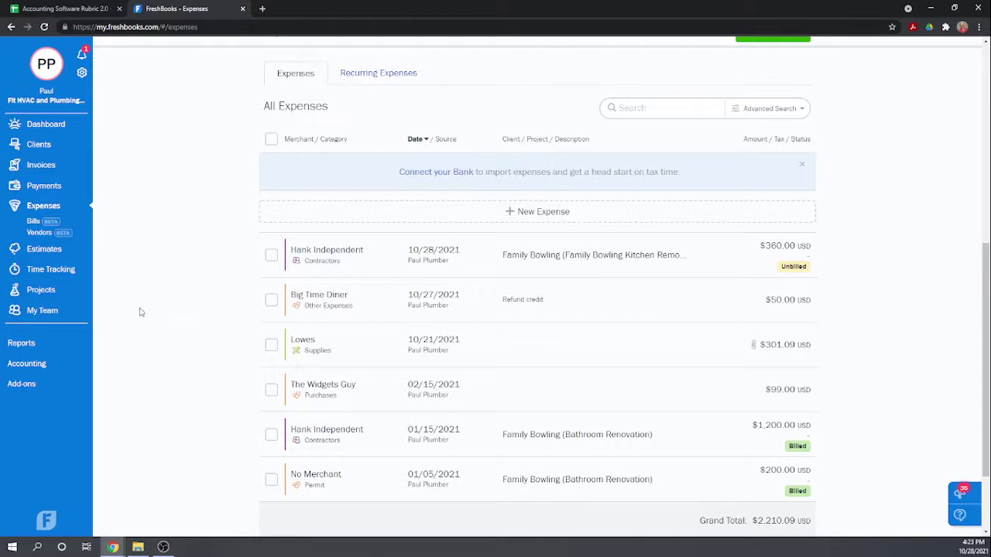
- Open the Invoices page and look through its totals and invoice list for unbilled charges
{"action": "left_click", "coordinate": [42, 169]}
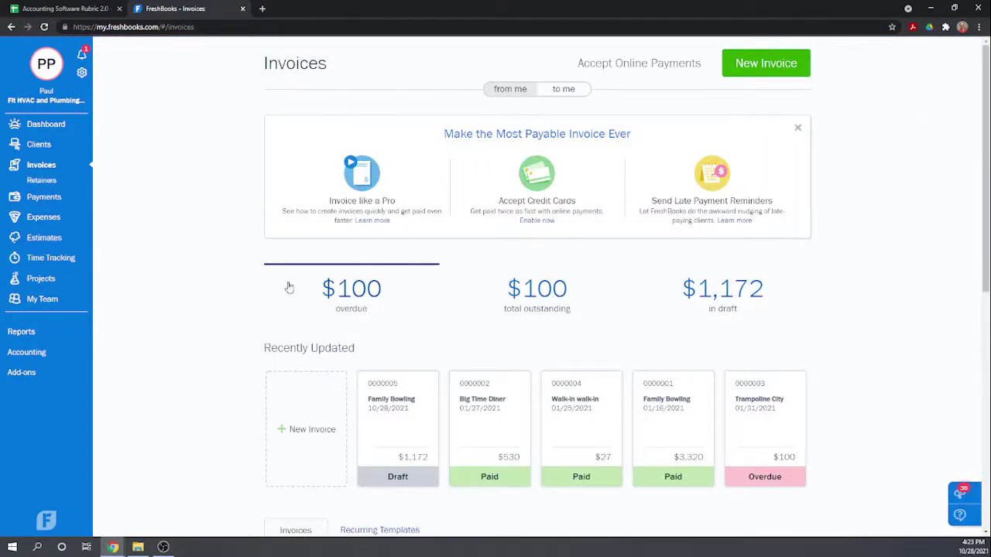
{"action": "scroll", "coordinate": [200, 280], "scroll_direction": "down", "scroll_amount": 3}
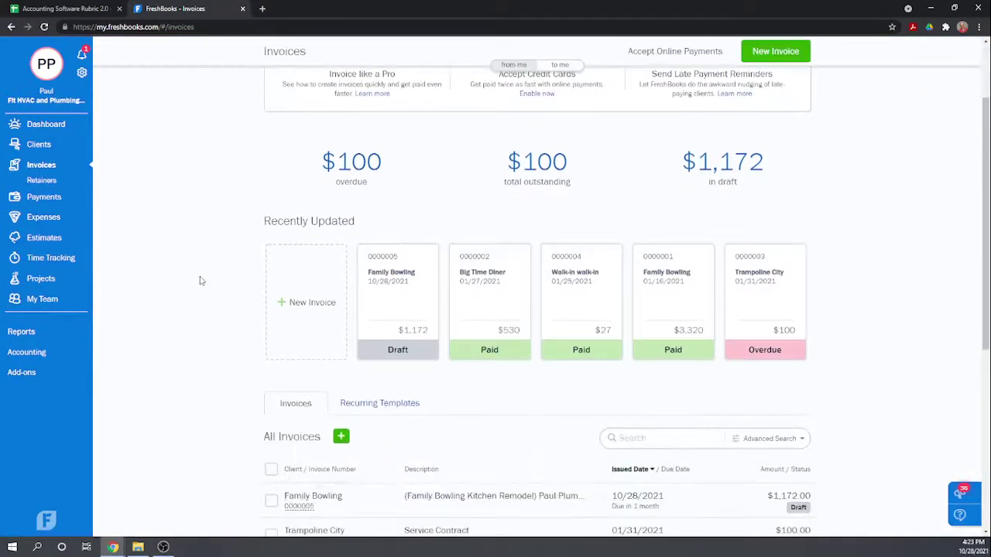
{"action": "scroll", "coordinate": [204, 283], "scroll_direction": "down", "scroll_amount": 3}
{"action": "scroll", "coordinate": [206, 287], "scroll_direction": "up", "scroll_amount": 6}
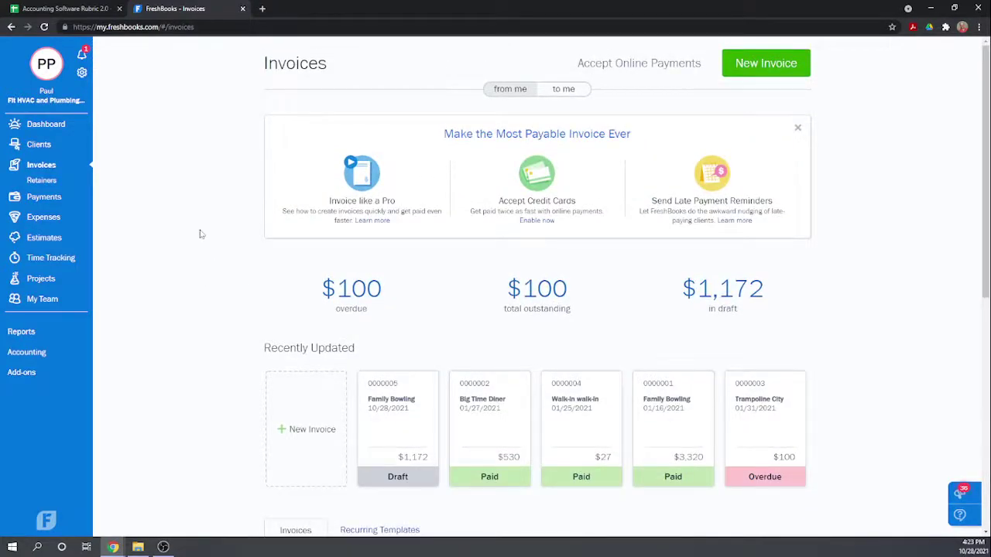
- Switch to the Google Sheets rubric and score Unbilled Charges 0.5 in cell G141
{"action": "left_click", "coordinate": [62, 10]}
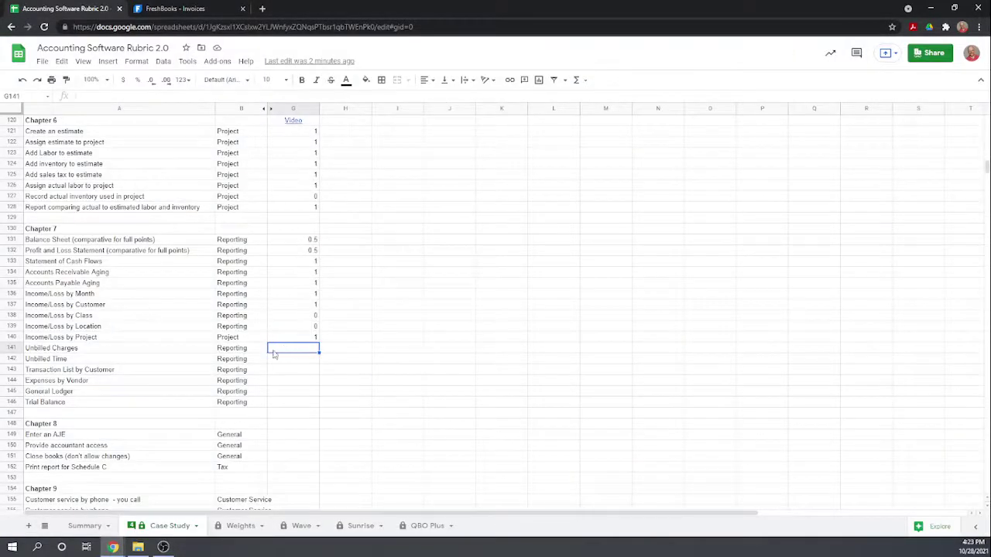
{"action": "type", "text": "0.5"}
{"action": "key", "text": "Return"}
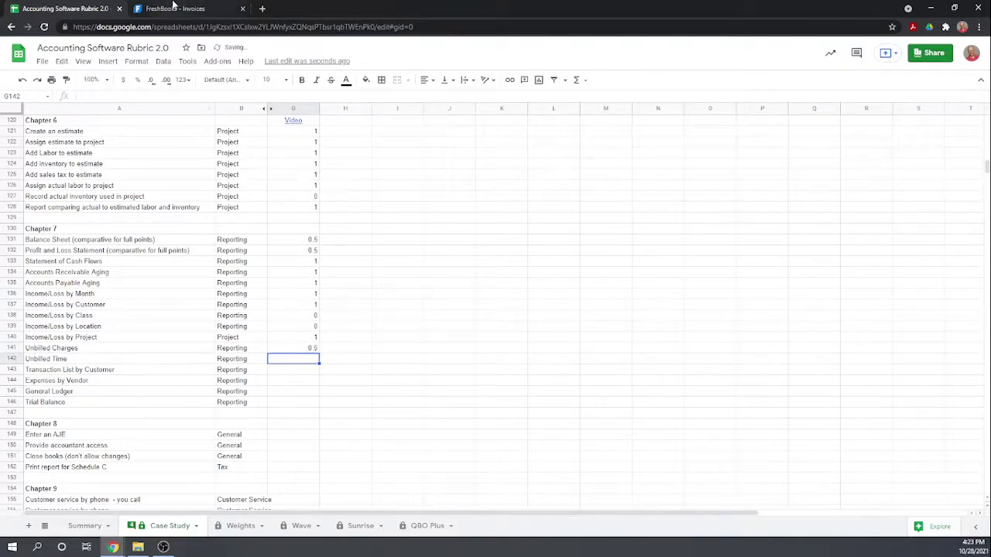
- Switch back to FreshBooks, open Time Tracking, and check the logged time's billing status and the additional actions available
{"action": "left_click", "coordinate": [176, 9]}
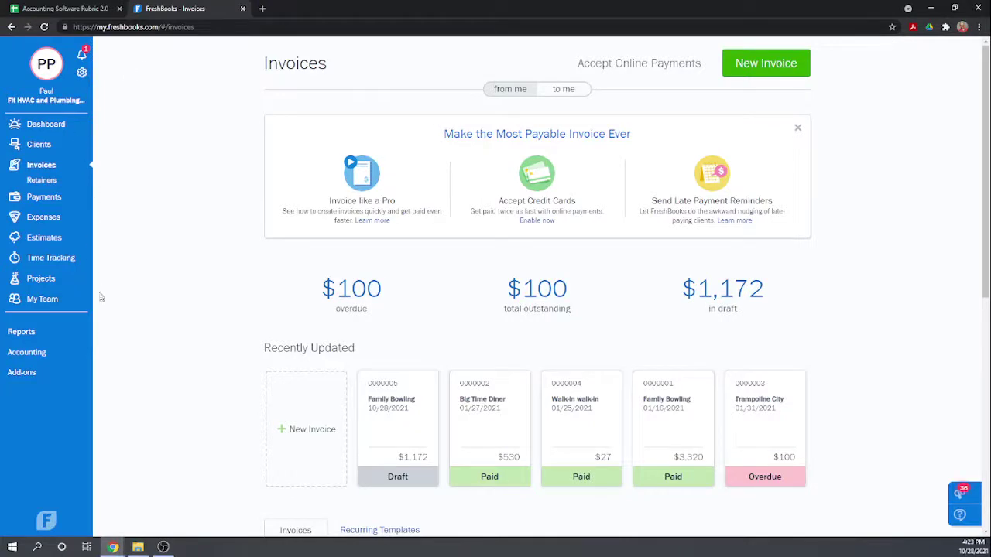
{"action": "left_click", "coordinate": [47, 278]}
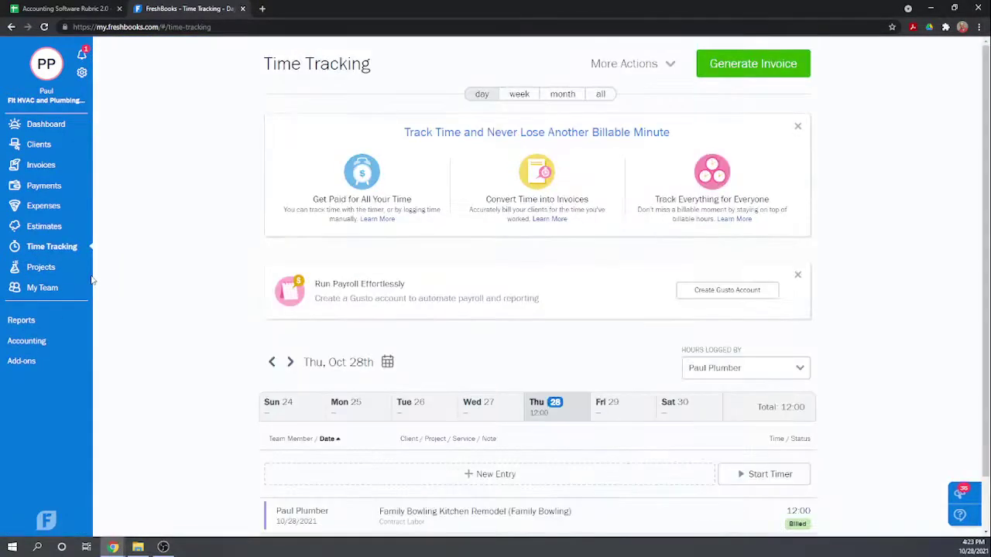
{"action": "scroll", "coordinate": [170, 278], "scroll_direction": "down", "scroll_amount": 3}
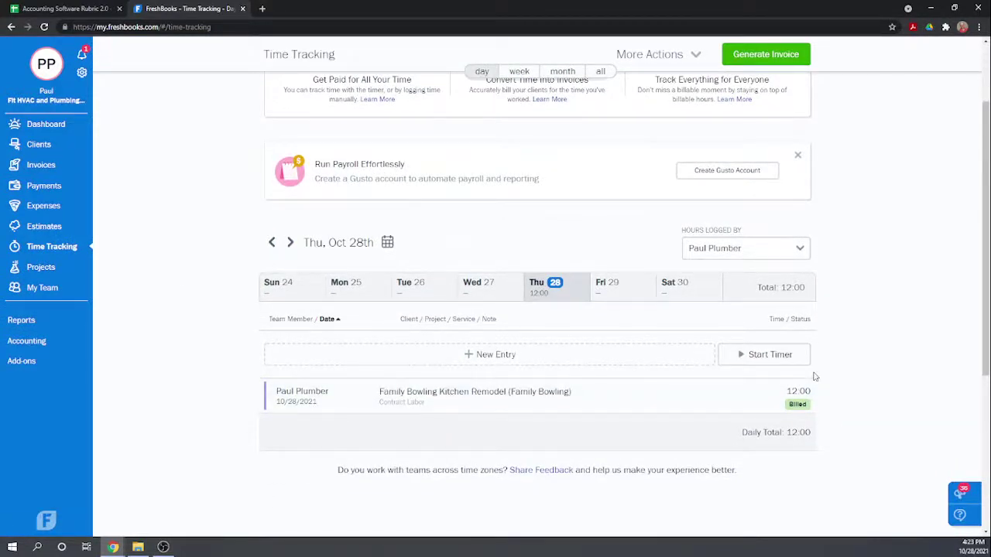
{"action": "scroll", "coordinate": [832, 376], "scroll_direction": "up", "scroll_amount": 3}
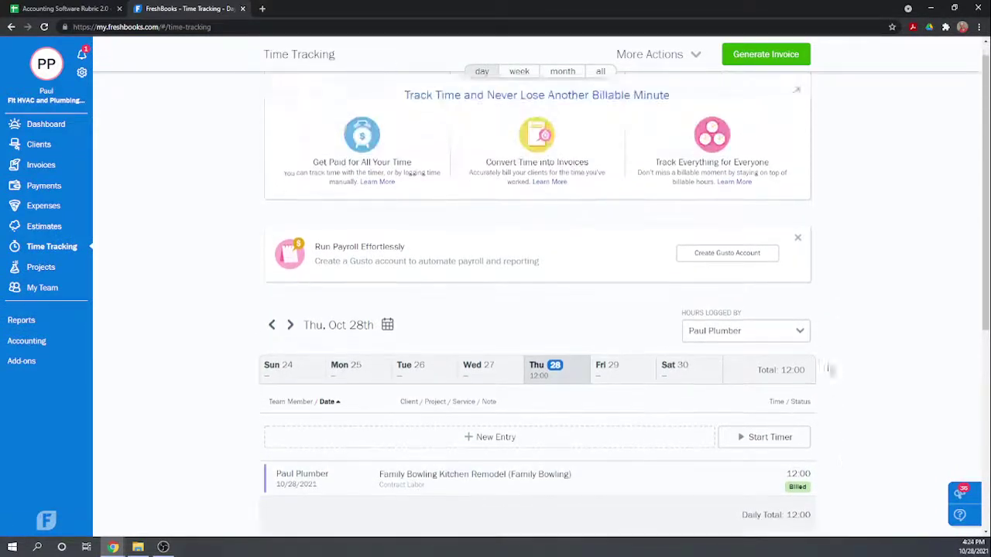
{"action": "left_click", "coordinate": [667, 68]}
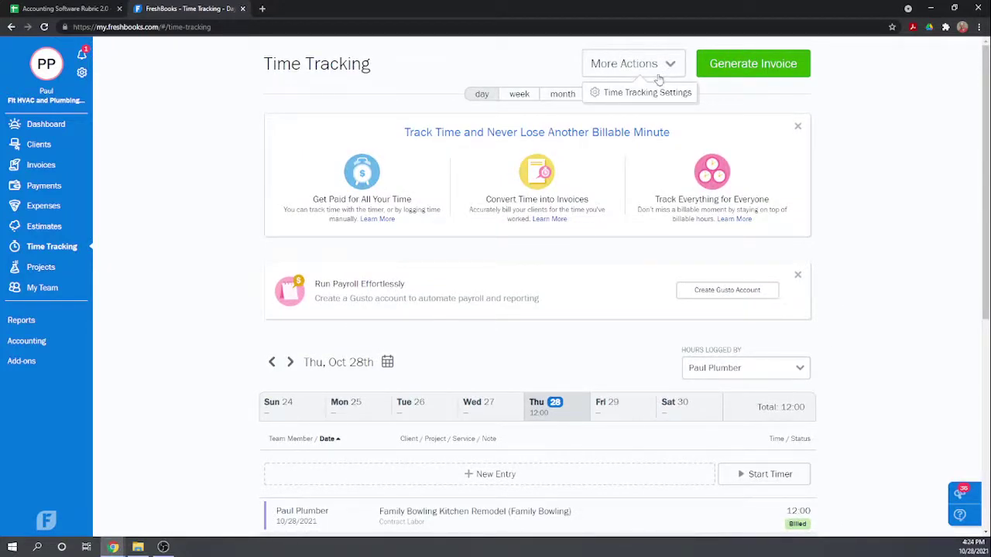
- Check the time tracking settings, and score Unbilled Time 0.5 in cell G142 of the Google Sheets rubric
{"action": "left_click", "coordinate": [624, 96]}
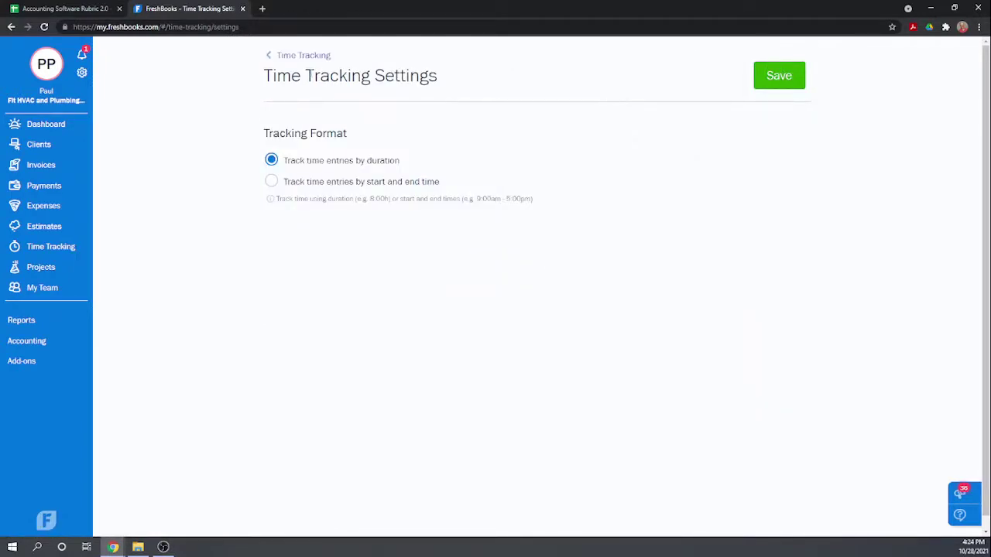
{"action": "left_click", "coordinate": [289, 57]}
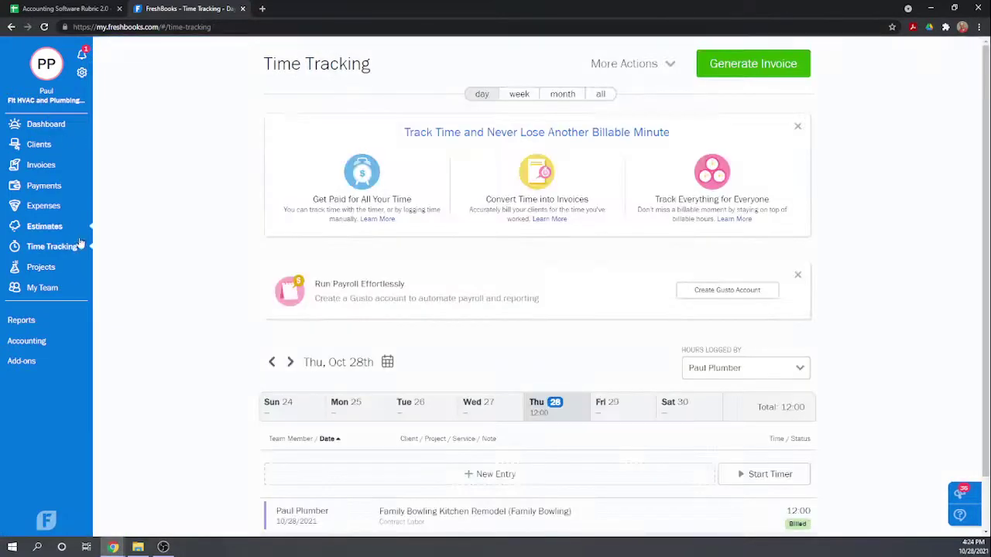
{"action": "left_click", "coordinate": [61, 9]}
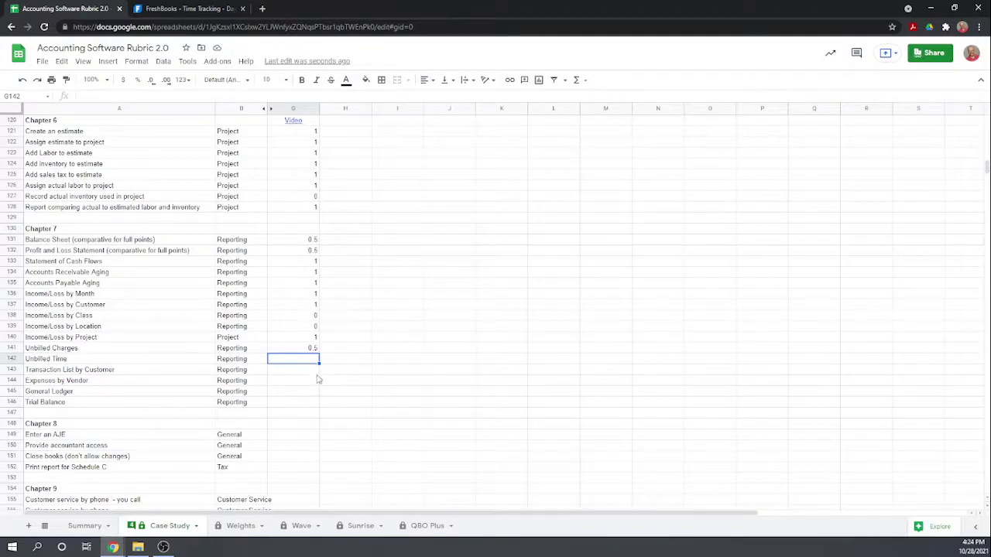
{"action": "type", "text": ".5"}
{"action": "key", "text": "Return"}
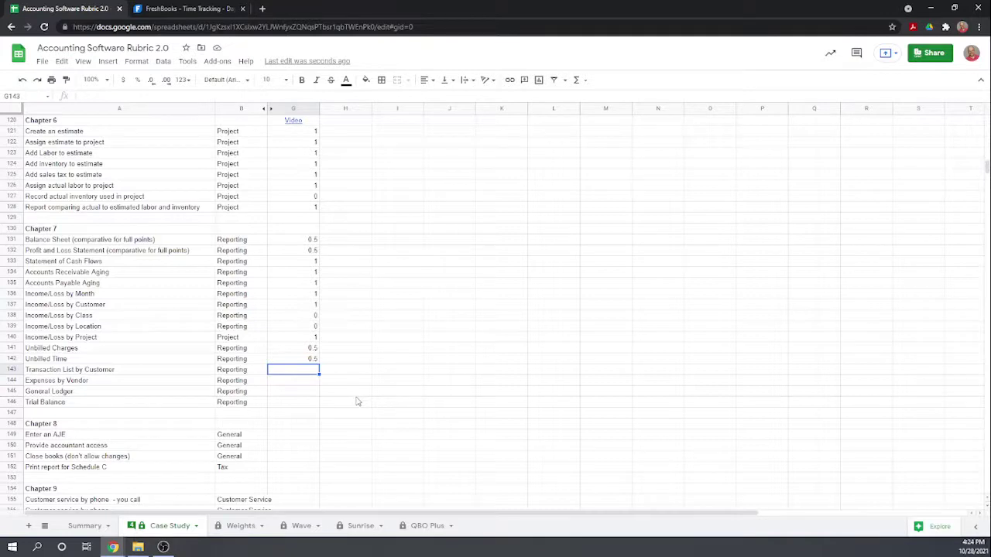
- Switch back to FreshBooks, open Reports, and look through the report categories for a transaction list by customer
{"action": "left_click", "coordinate": [166, 8]}
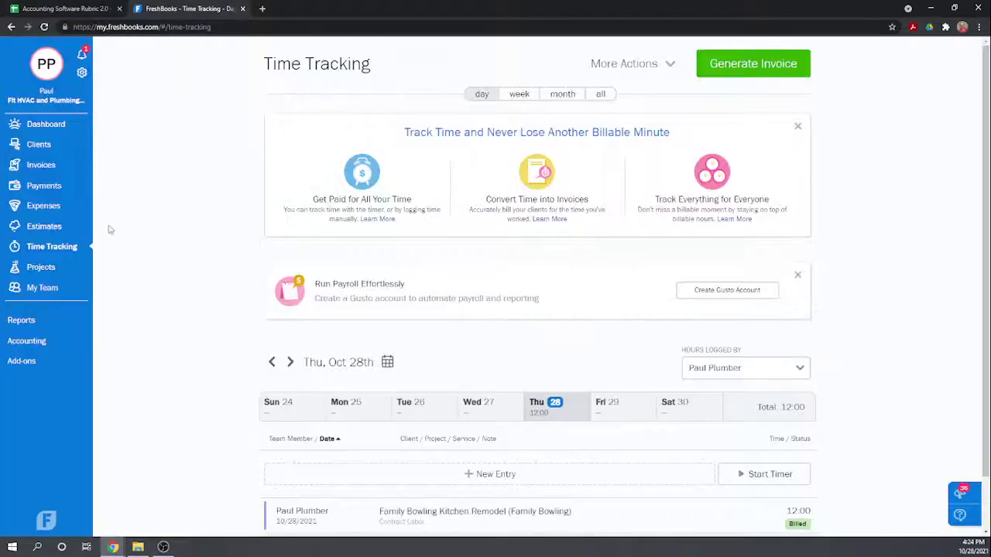
{"action": "left_click", "coordinate": [23, 321]}
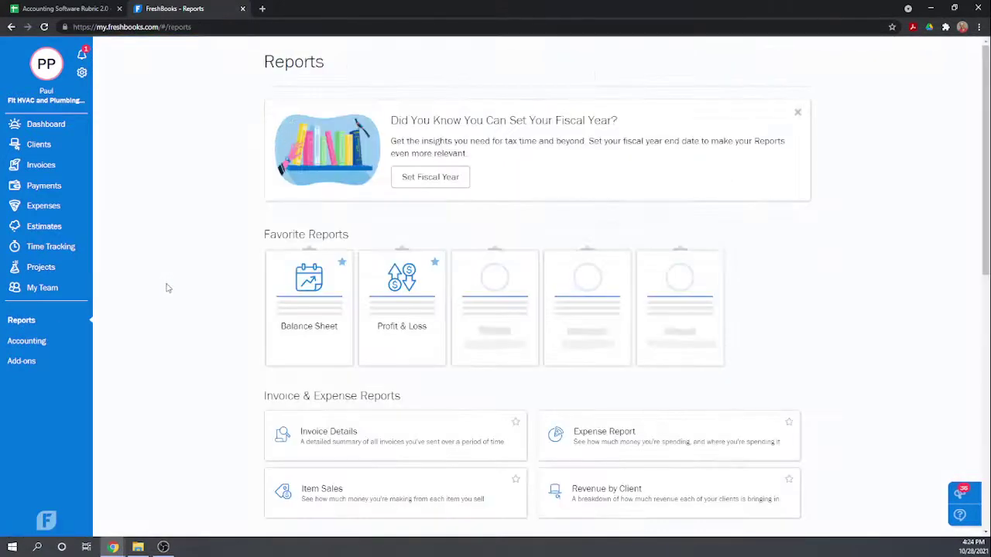
{"action": "scroll", "coordinate": [243, 333], "scroll_direction": "down", "scroll_amount": 3}
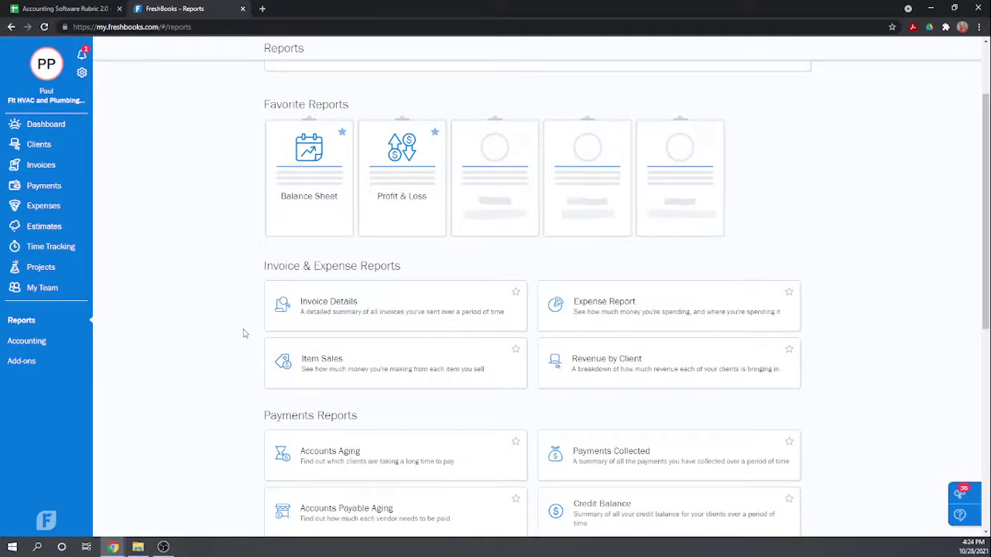
{"action": "scroll", "coordinate": [243, 333], "scroll_direction": "down", "scroll_amount": 1}
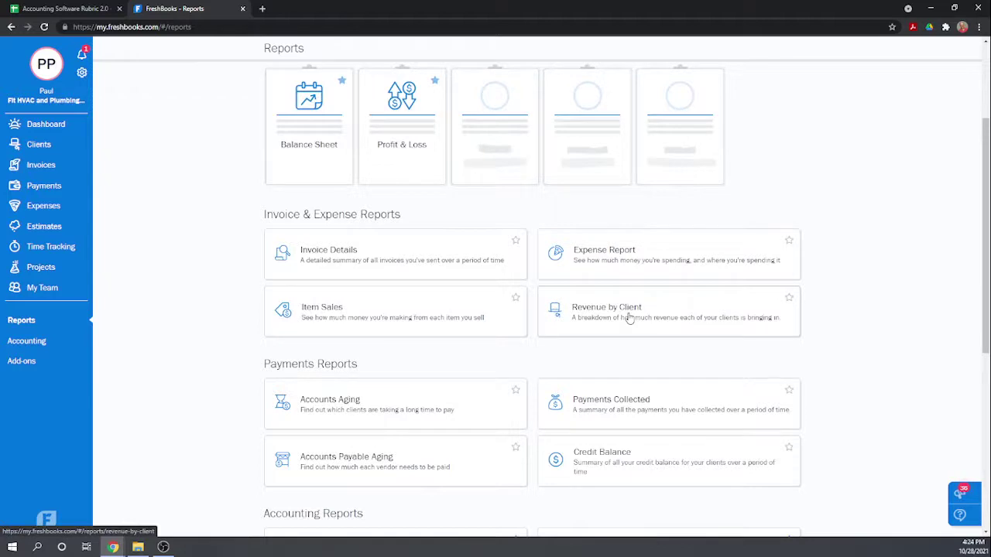
{"action": "scroll", "coordinate": [629, 317], "scroll_direction": "down", "scroll_amount": 1}
{"action": "scroll", "coordinate": [629, 318], "scroll_direction": "down", "scroll_amount": 1}
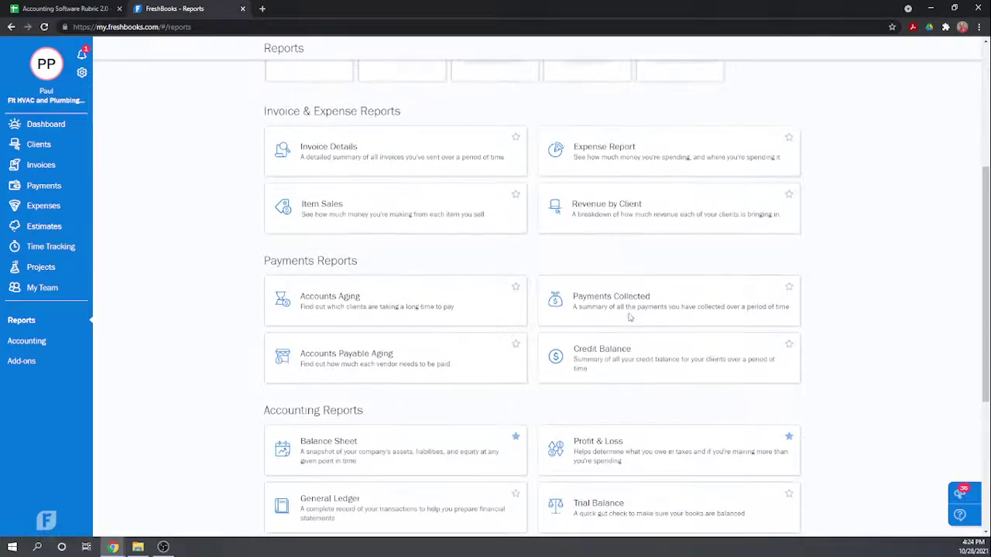
{"action": "scroll", "coordinate": [629, 318], "scroll_direction": "down", "scroll_amount": 3}
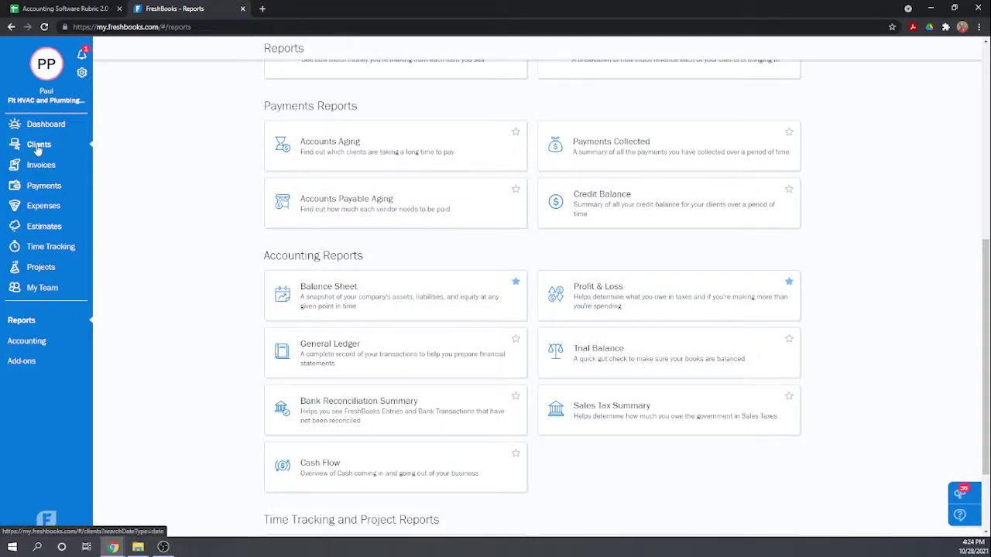
{"action": "scroll", "coordinate": [40, 151], "scroll_direction": "down", "scroll_amount": 2}
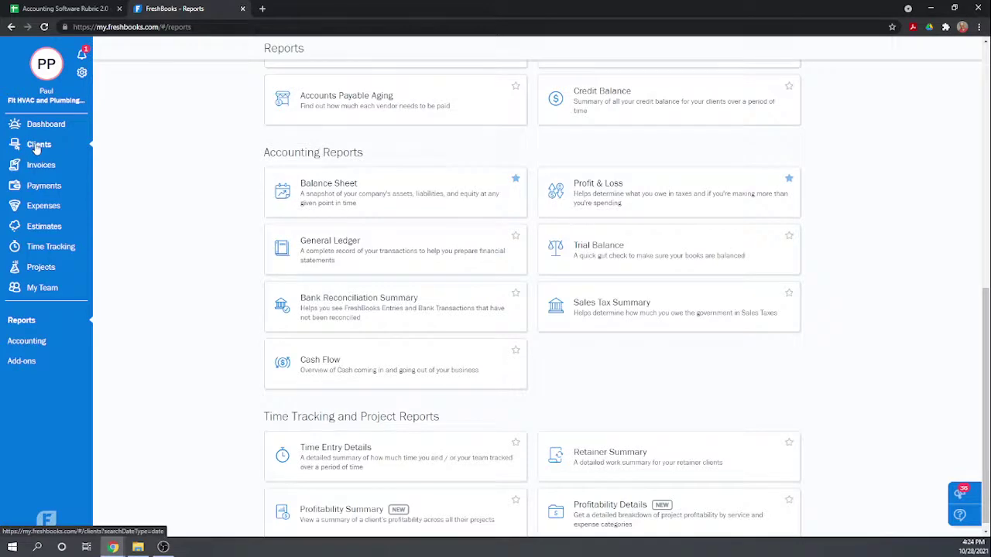
- Open the Family Bowling client record from Clients, and check its overview and the additional actions offered
{"action": "left_click", "coordinate": [39, 147]}
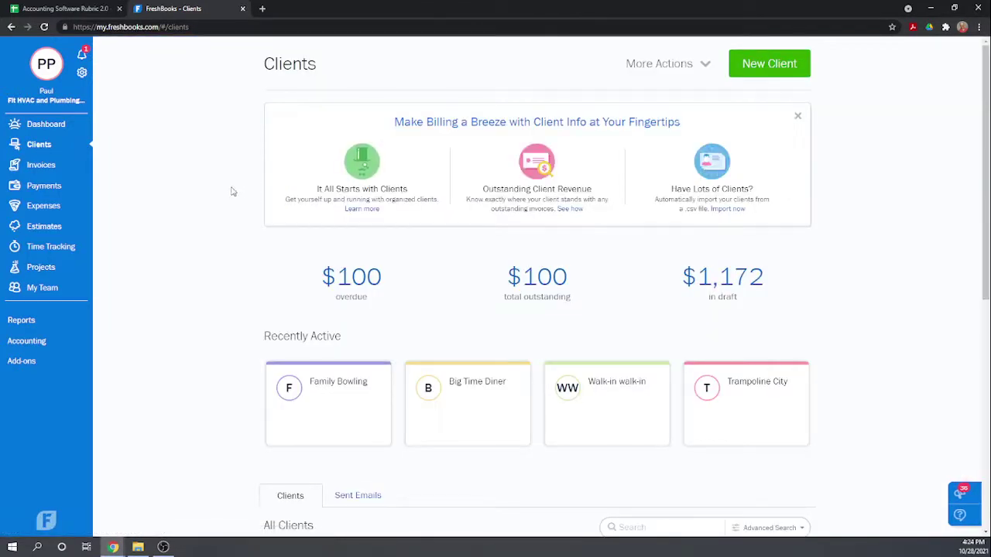
{"action": "scroll", "coordinate": [221, 162], "scroll_direction": "down", "scroll_amount": 2}
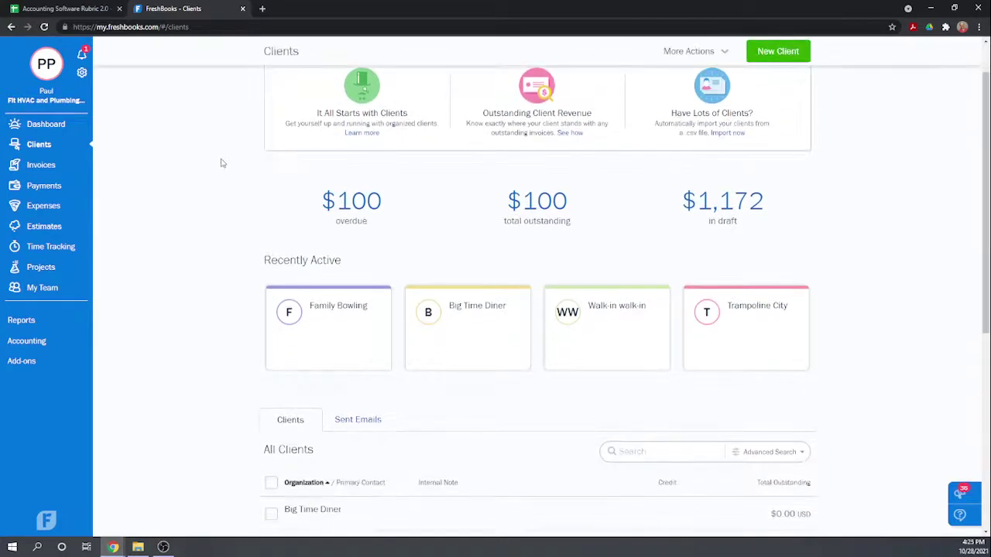
{"action": "left_click", "coordinate": [334, 261]}
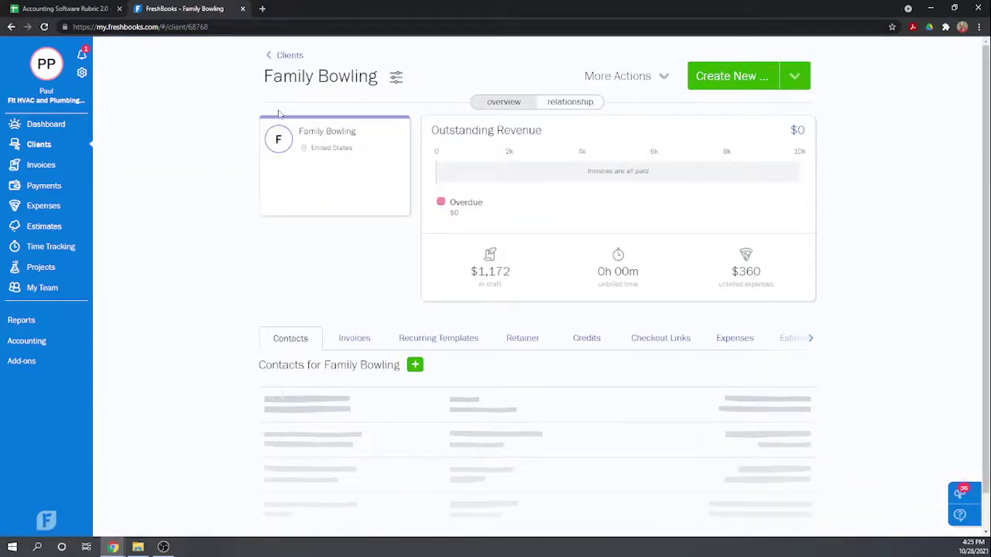
{"action": "scroll", "coordinate": [343, 287], "scroll_direction": "down", "scroll_amount": 1}
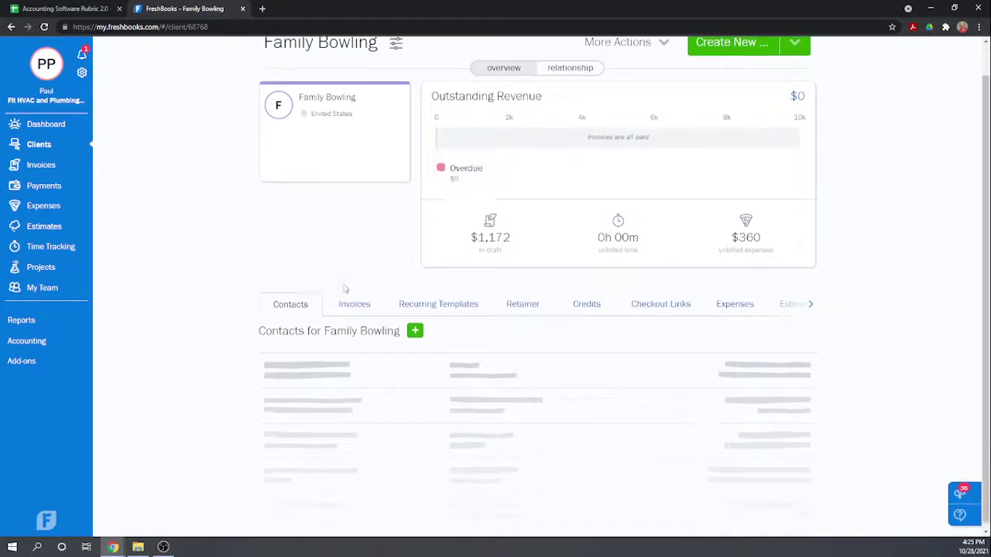
{"action": "scroll", "coordinate": [343, 281], "scroll_direction": "up", "scroll_amount": 1}
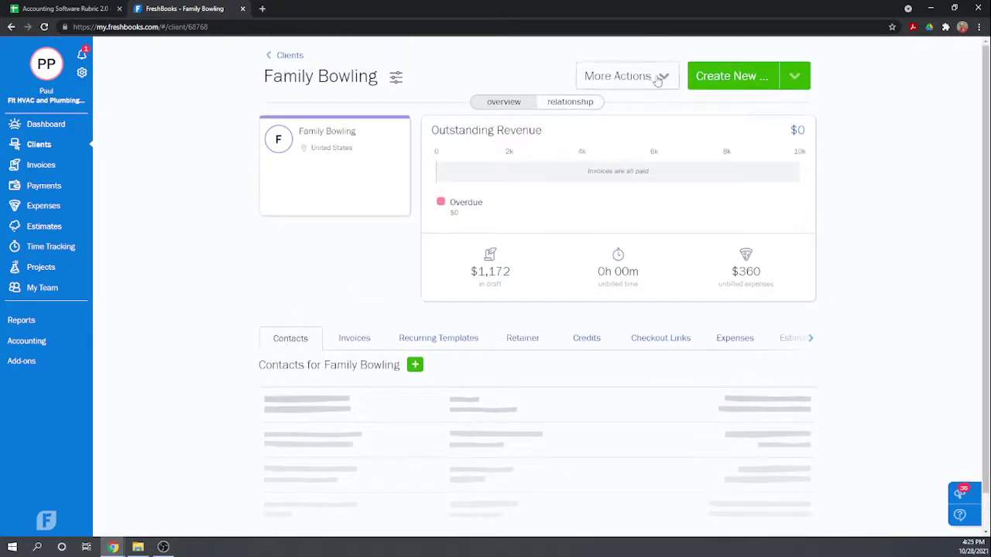
{"action": "left_click", "coordinate": [660, 80]}
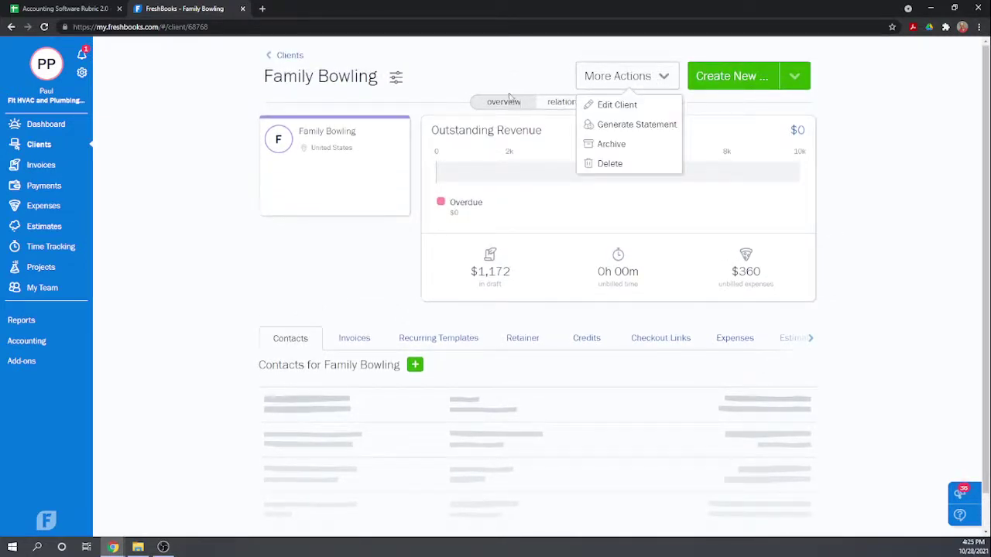
{"action": "left_click", "coordinate": [465, 69]}
{"action": "scroll", "coordinate": [542, 247], "scroll_direction": "down", "scroll_amount": 1}
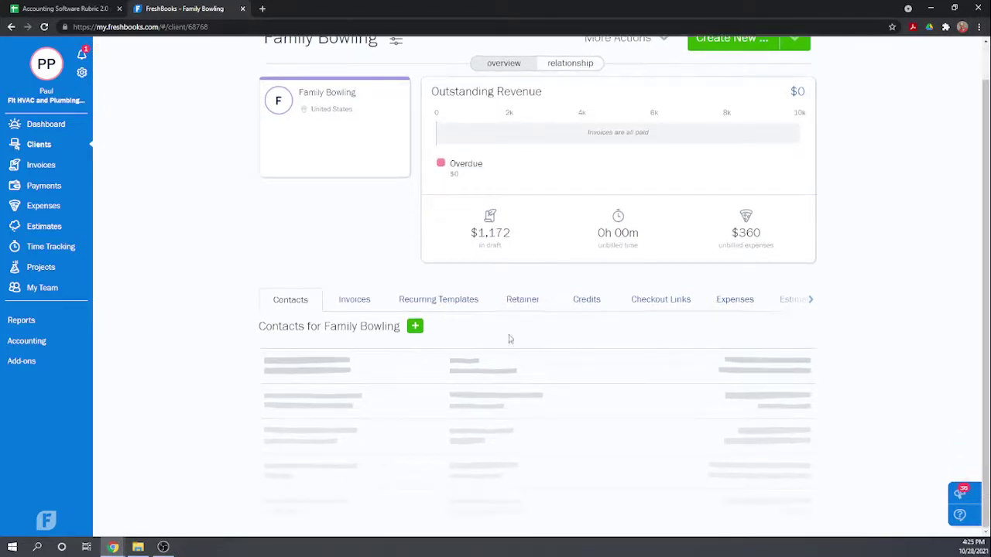
- Open the invoice list for Family Bowling and review the client's transactions
{"action": "left_click", "coordinate": [357, 302]}
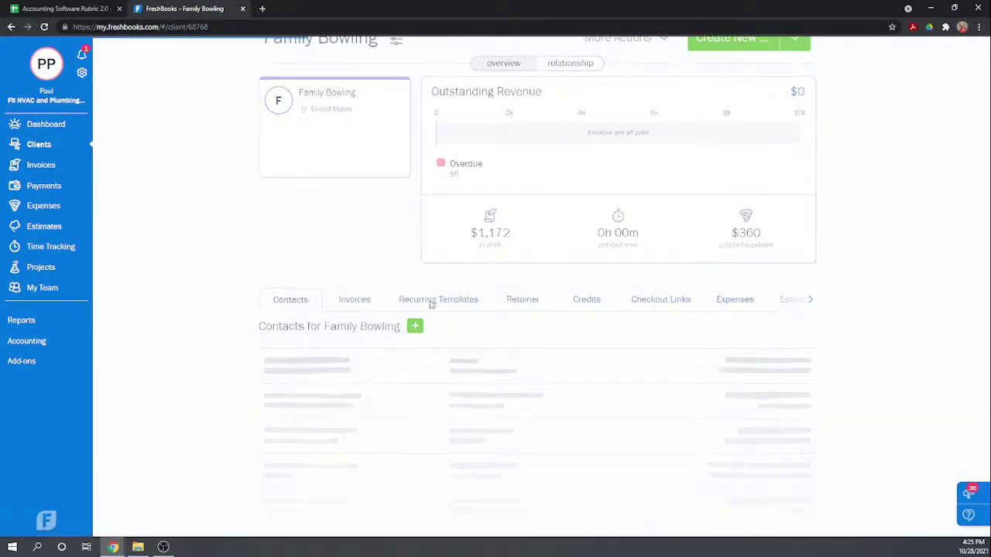
{"action": "scroll", "coordinate": [542, 305], "scroll_direction": "down", "scroll_amount": 1}
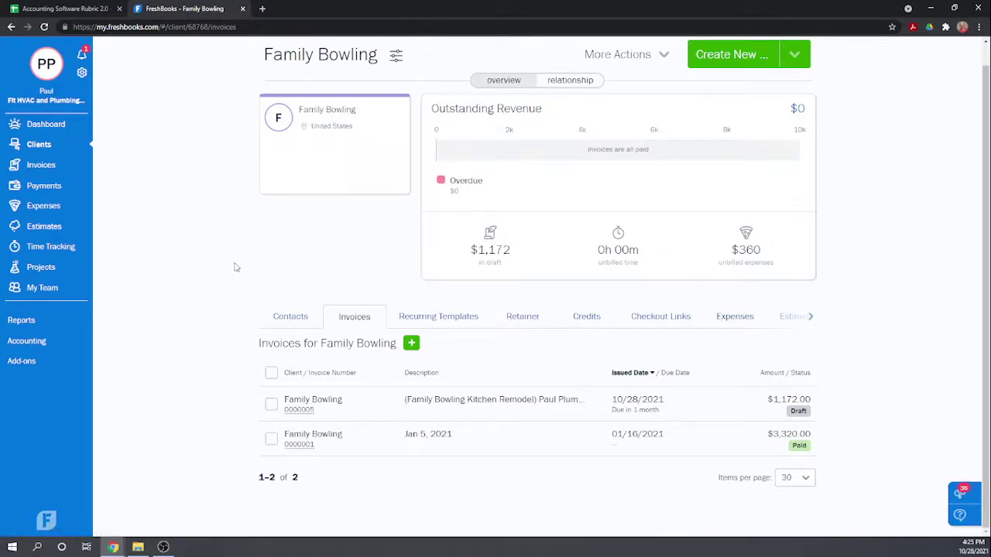
{"action": "scroll", "coordinate": [240, 267], "scroll_direction": "up", "scroll_amount": 1}
{"action": "scroll", "coordinate": [245, 268], "scroll_direction": "down", "scroll_amount": 1}
- Switch to the Google Sheets rubric and score Transaction List by Customer and Expenses by Vendor 0.5 each in cells G143 and G144
{"action": "left_click", "coordinate": [98, 9]}
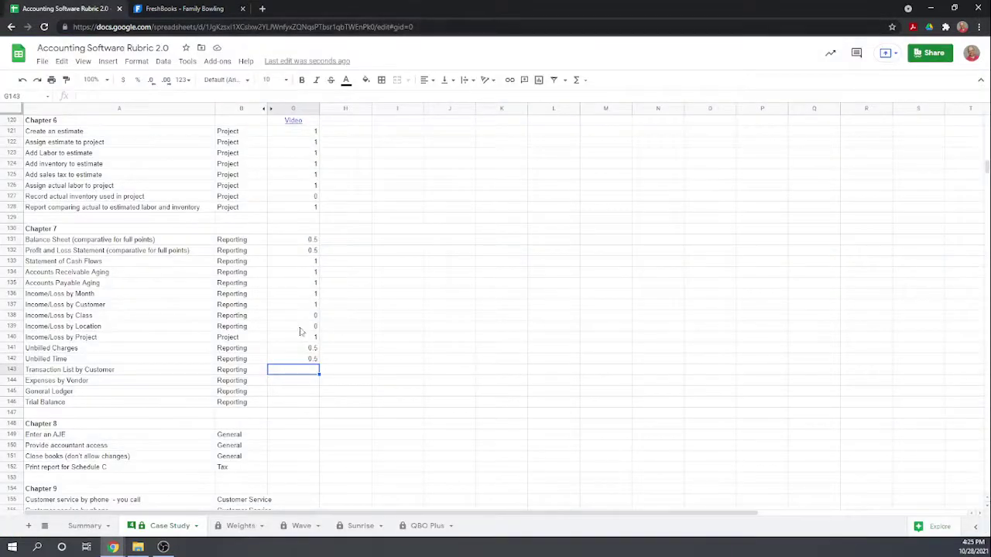
{"action": "left_click_drag", "start_coordinate": [306, 358], "coordinate": [313, 372]}
{"action": "left_click", "coordinate": [314, 372]}
{"action": "type", "text": "1"}
{"action": "key", "text": "Return"}
{"action": "double_click", "coordinate": [298, 382]}
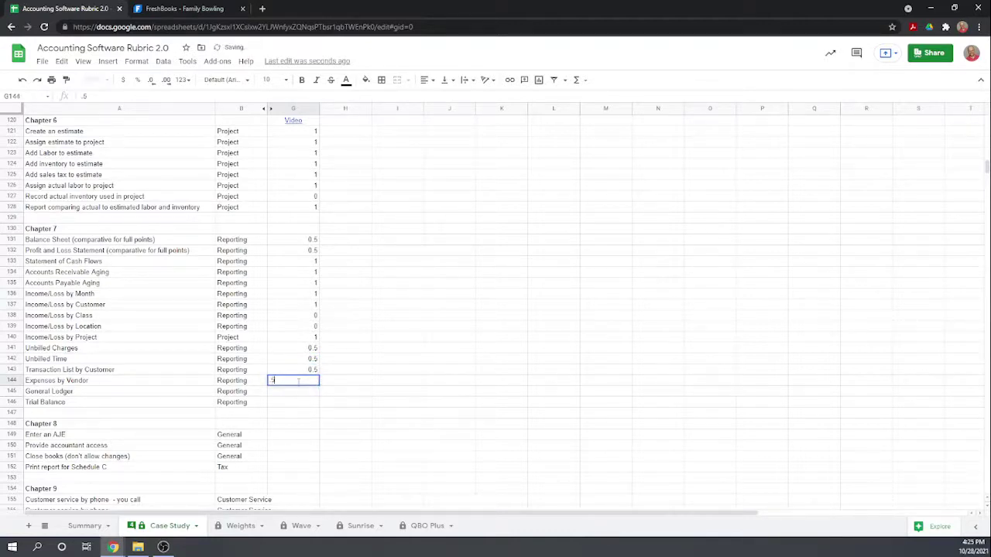
{"action": "key", "text": "Return"}
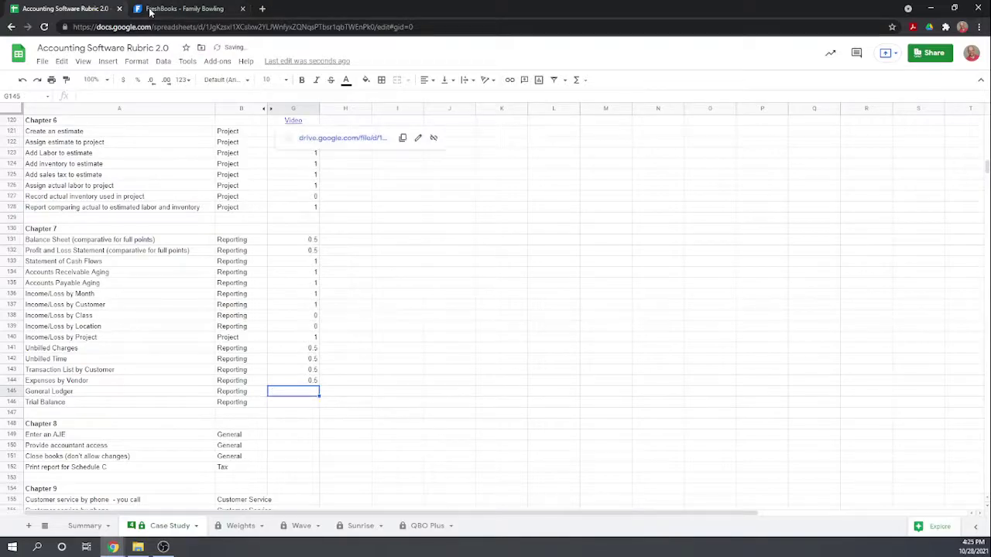
- Switch back to FreshBooks, open Expenses, and look through the expense list for a way to see expenses by vendor
{"action": "left_click", "coordinate": [178, 9]}
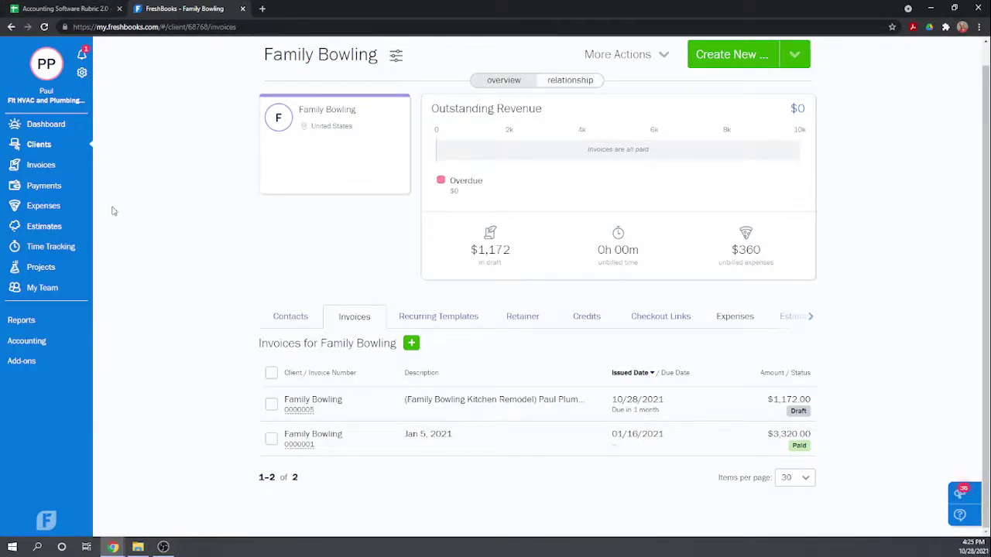
{"action": "left_click", "coordinate": [44, 207]}
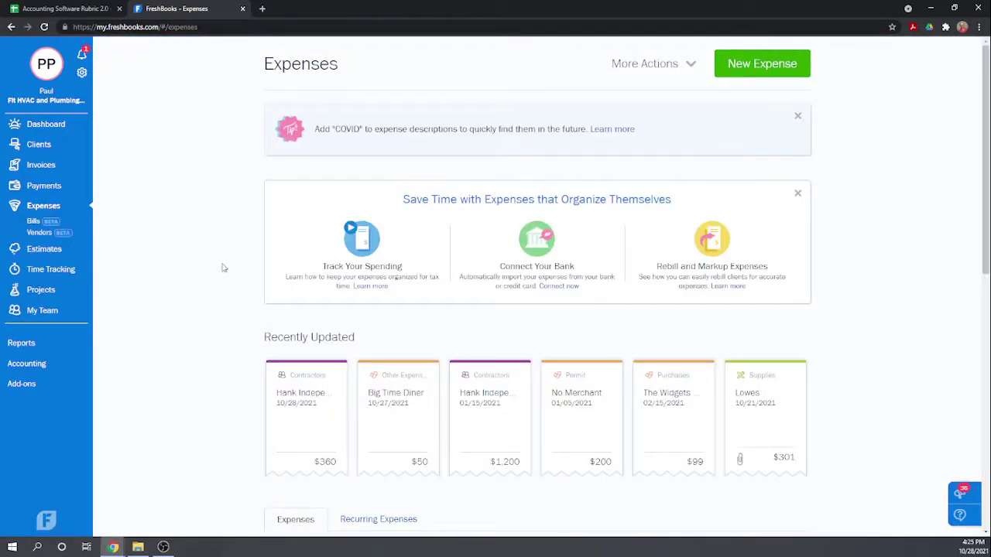
{"action": "scroll", "coordinate": [232, 206], "scroll_direction": "down", "scroll_amount": 5}
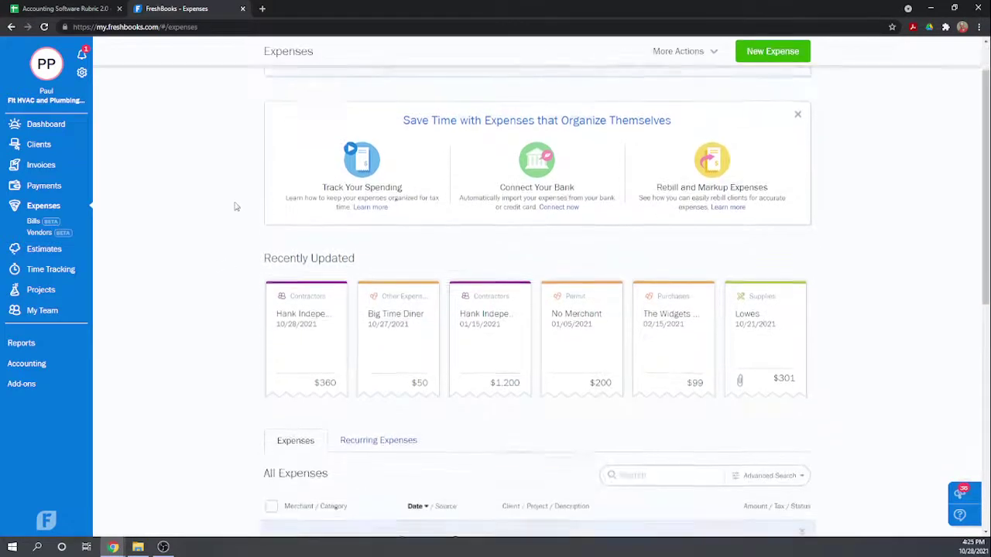
{"action": "scroll", "coordinate": [236, 210], "scroll_direction": "down", "scroll_amount": 1}
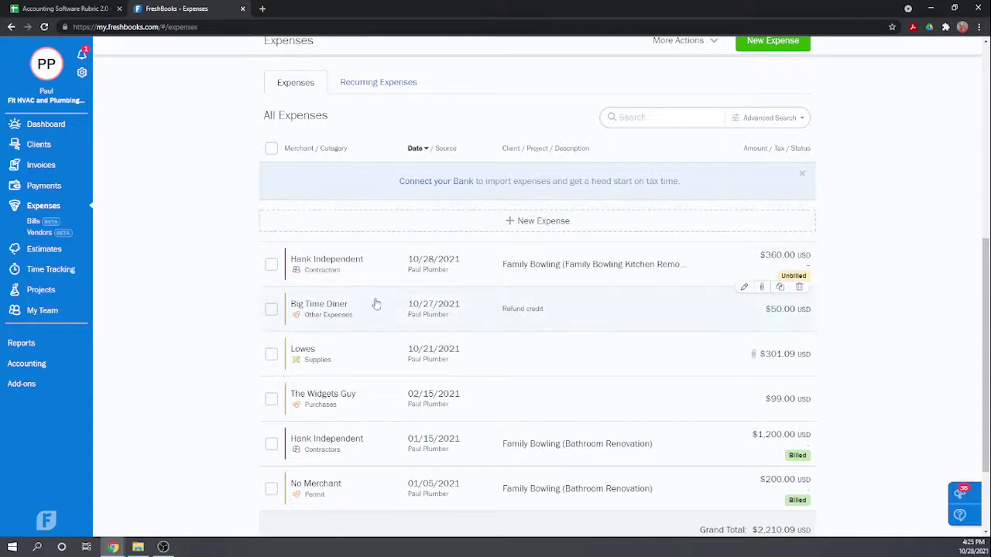
{"action": "scroll", "coordinate": [433, 305], "scroll_direction": "down", "scroll_amount": 2}
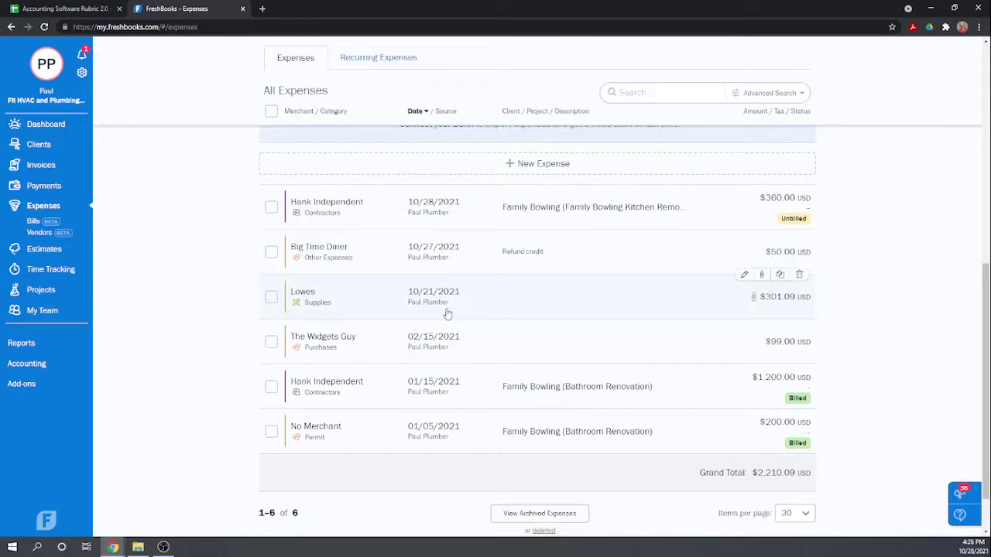
{"action": "scroll", "coordinate": [445, 314], "scroll_direction": "up", "scroll_amount": 2}
{"action": "scroll", "coordinate": [448, 321], "scroll_direction": "up", "scroll_amount": 1}
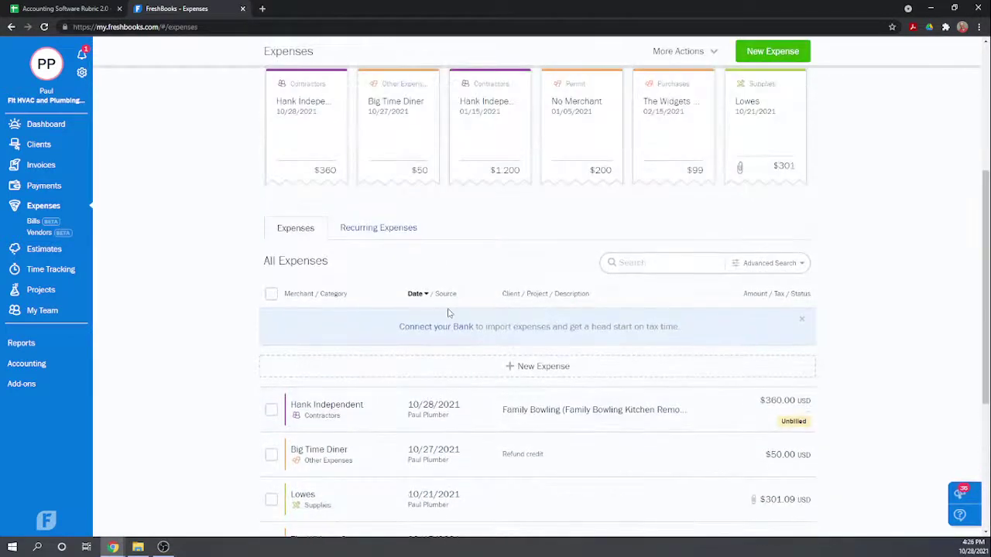
{"action": "scroll", "coordinate": [448, 313], "scroll_direction": "up", "scroll_amount": 3}
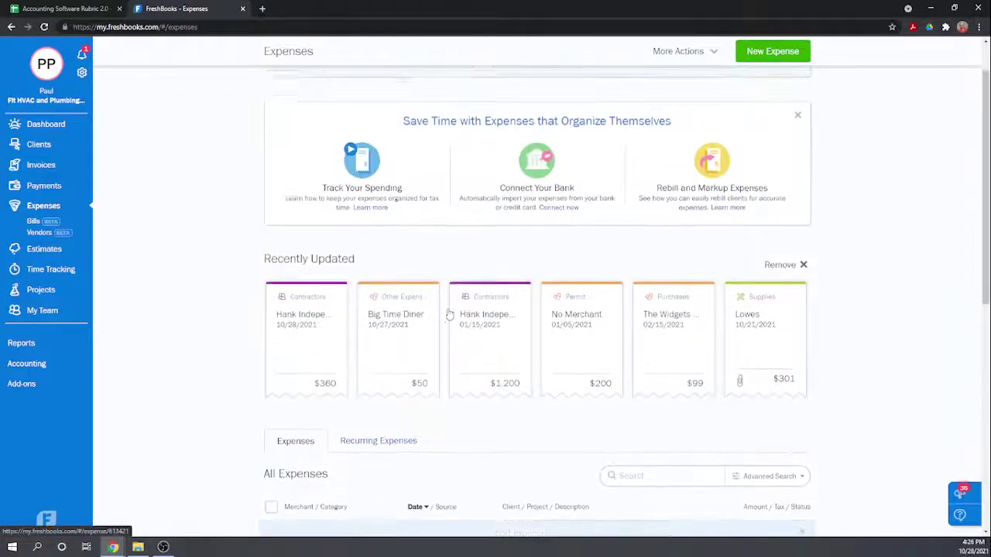
{"action": "scroll", "coordinate": [447, 312], "scroll_direction": "up", "scroll_amount": 1}
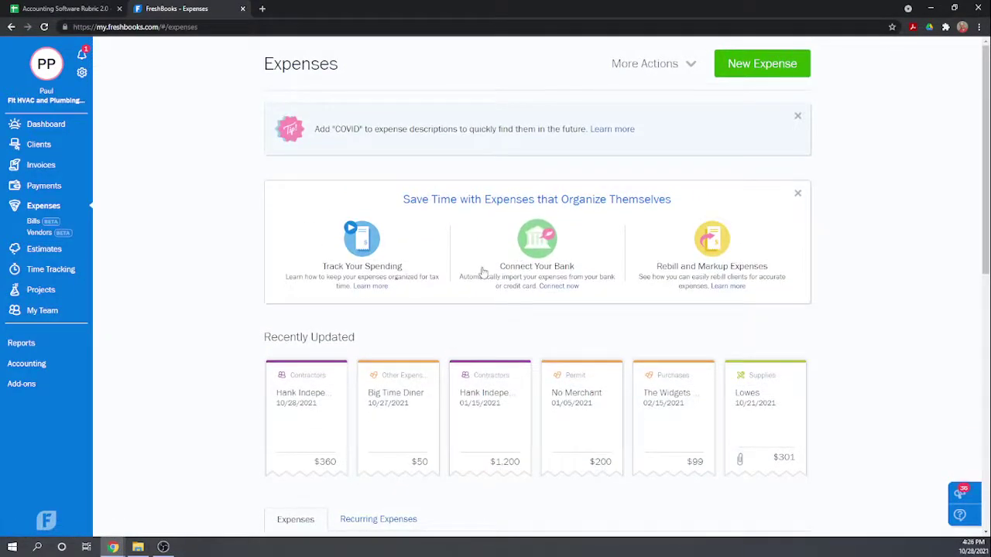
- Open The Widgets Guy from the Vendors page and review the vendor's outstanding total and bills
{"action": "left_click", "coordinate": [37, 232]}
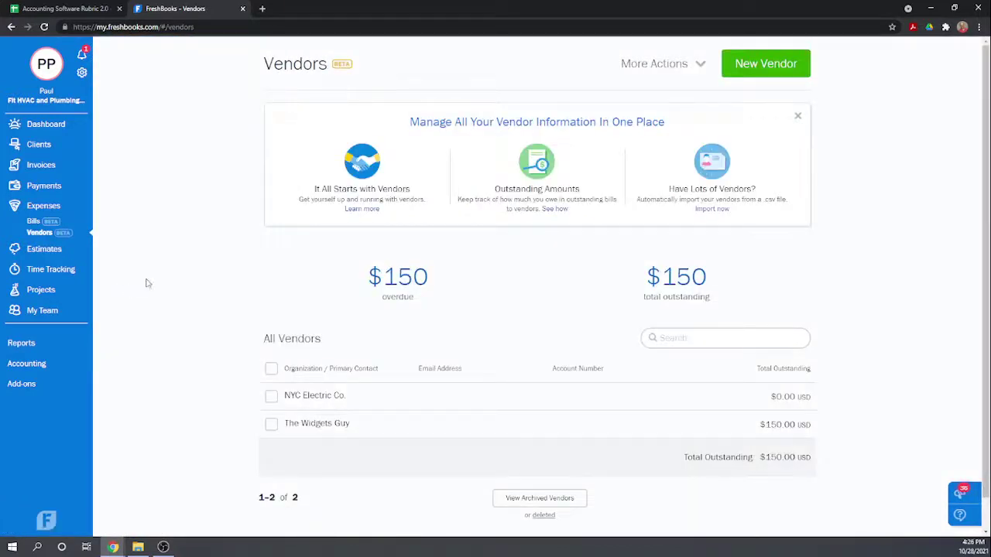
{"action": "scroll", "coordinate": [233, 295], "scroll_direction": "down", "scroll_amount": 1}
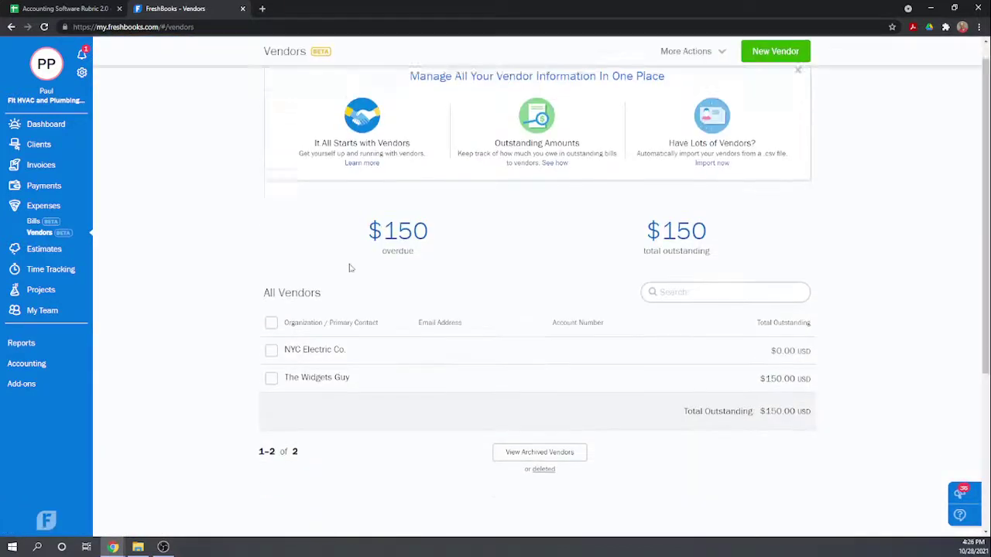
{"action": "left_click", "coordinate": [335, 365]}
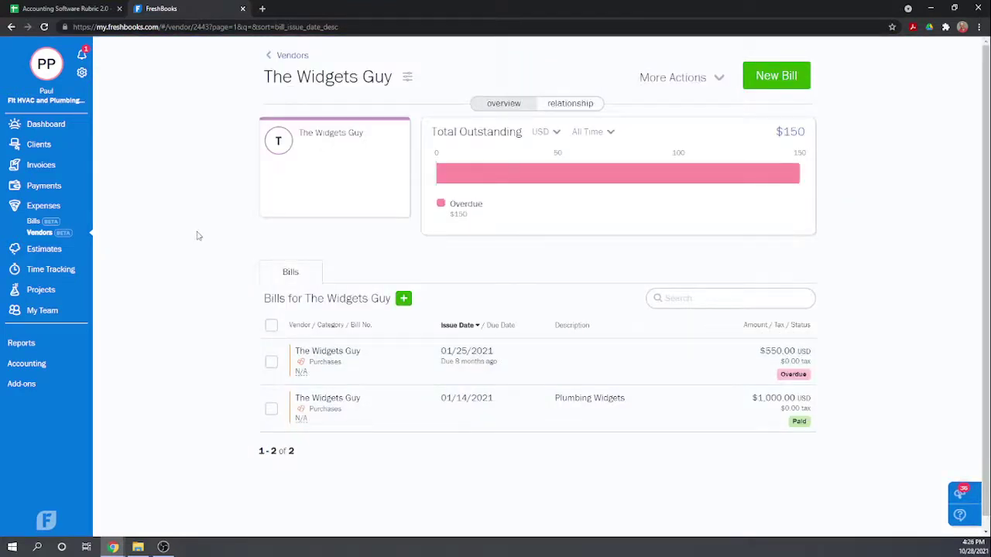
{"action": "scroll", "coordinate": [198, 236], "scroll_direction": "down", "scroll_amount": 1}
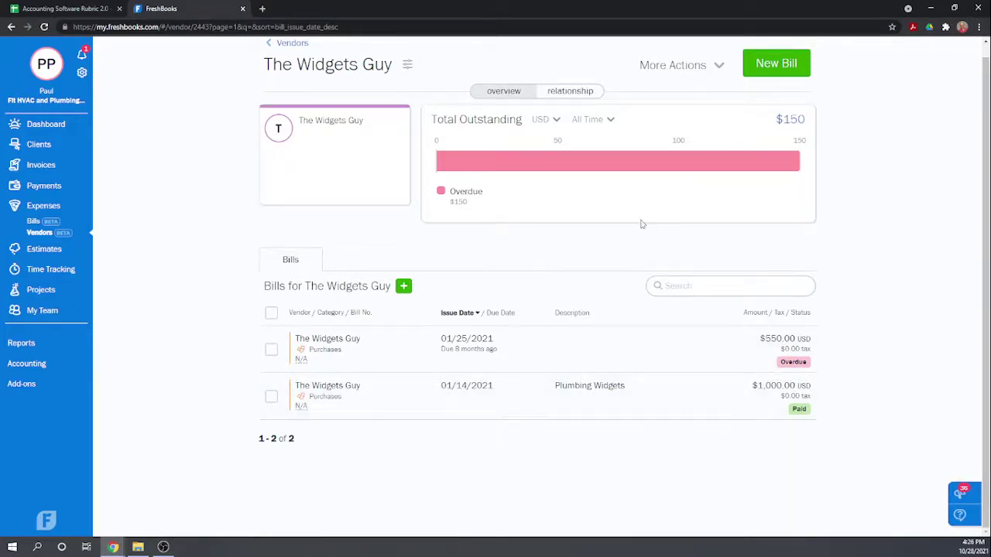
- Check The Widgets Guy's additional vendor actions, then switch to the Google Sheets rubric and set the Expenses by Vendor score in G144 to 1
{"action": "left_click", "coordinate": [725, 69]}
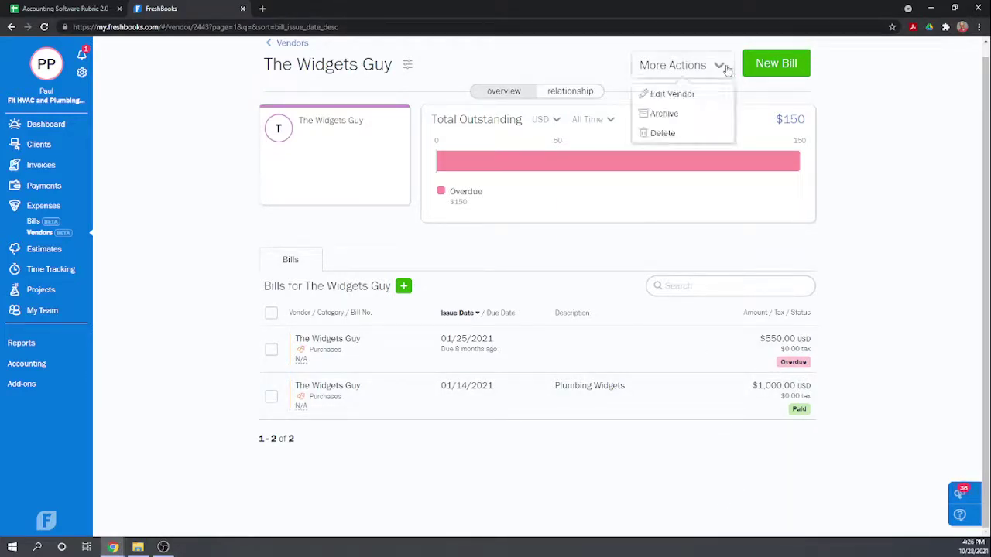
{"action": "left_click", "coordinate": [838, 140]}
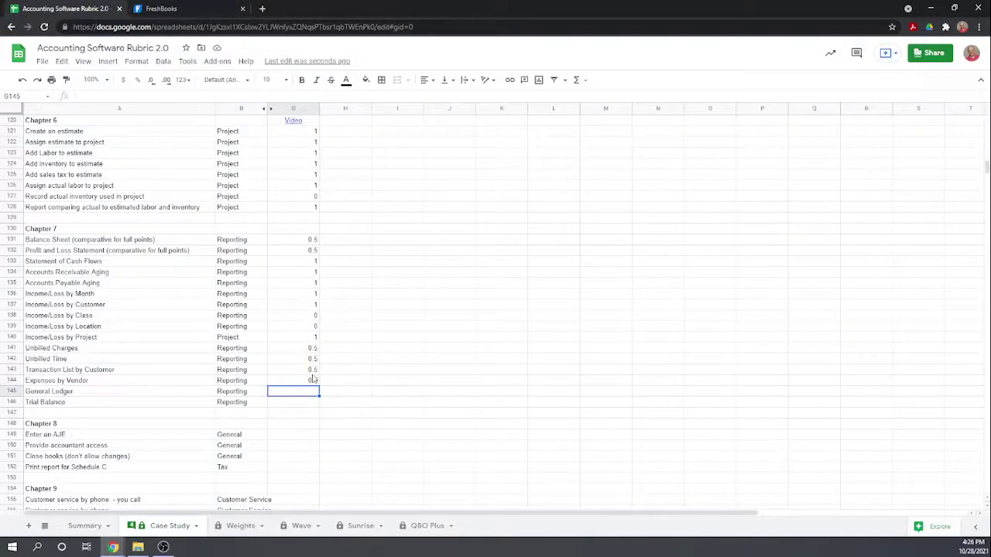
{"action": "left_click", "coordinate": [307, 381]}
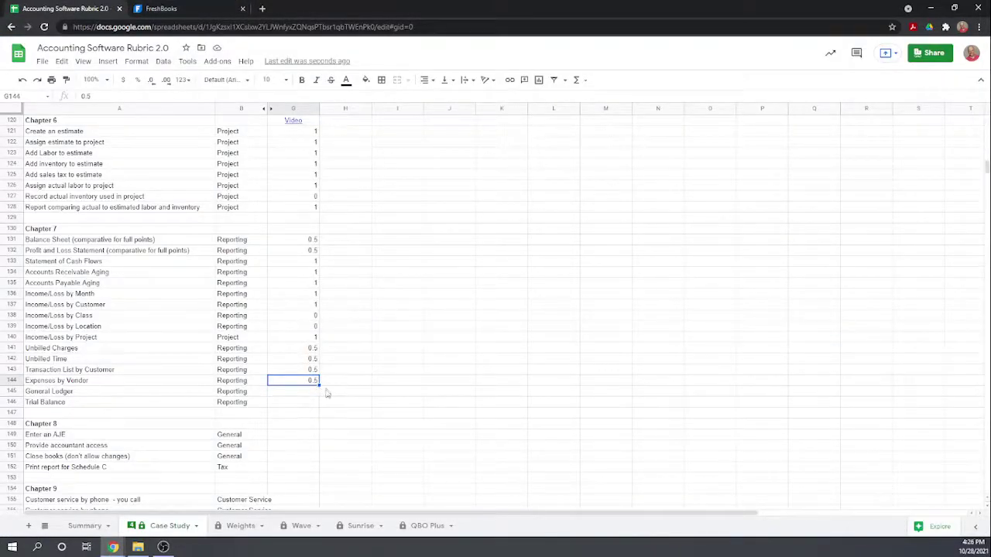
{"action": "type", "text": "1"}
{"action": "key", "text": "Return"}
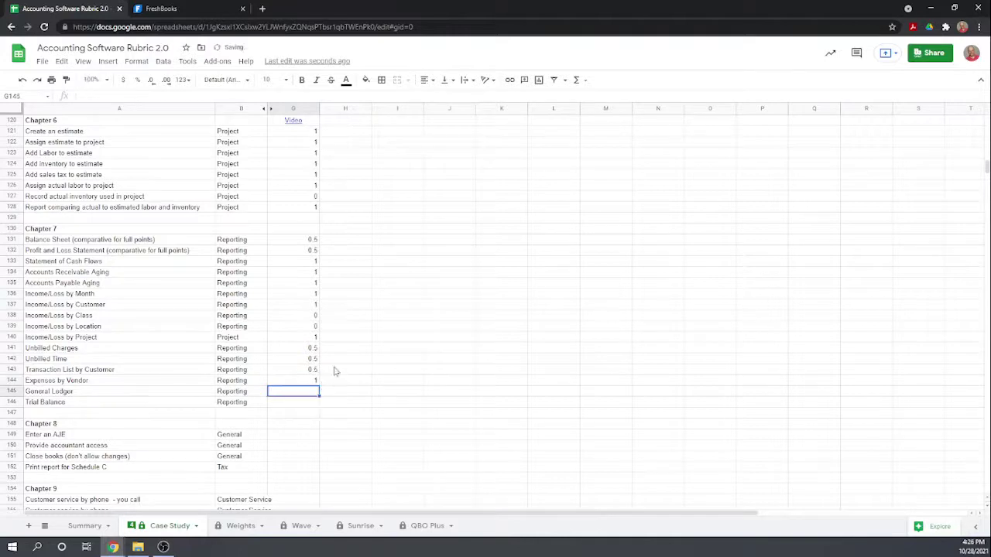
- Switch back to FreshBooks and open the General Ledger report from the Accounting page
{"action": "left_click", "coordinate": [178, 10]}
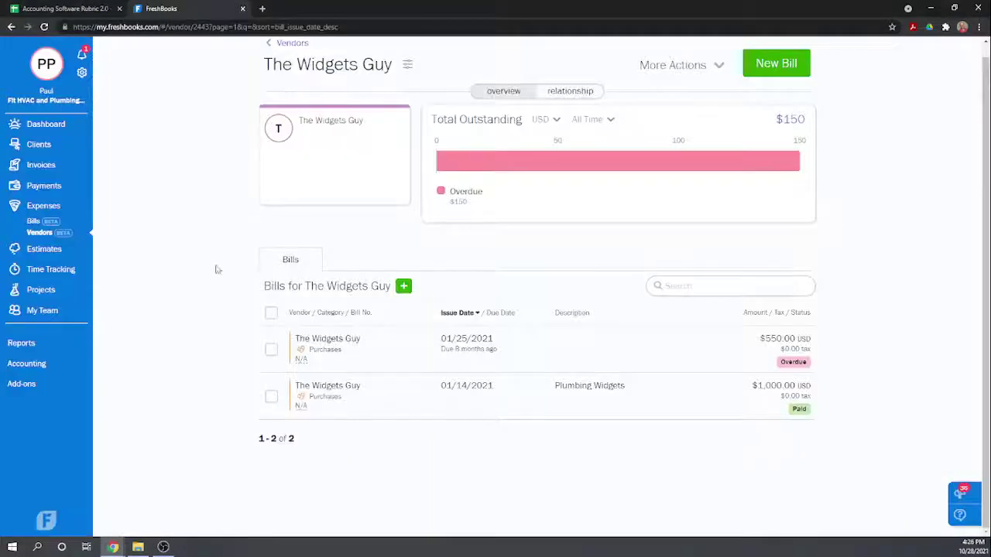
{"action": "left_click", "coordinate": [39, 364]}
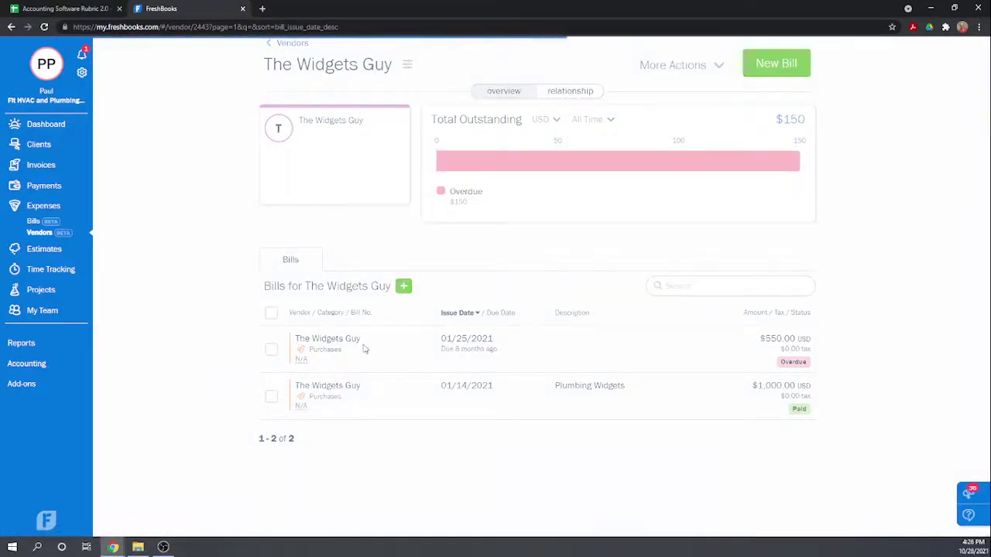
{"action": "scroll", "coordinate": [363, 356], "scroll_direction": "down", "scroll_amount": 2}
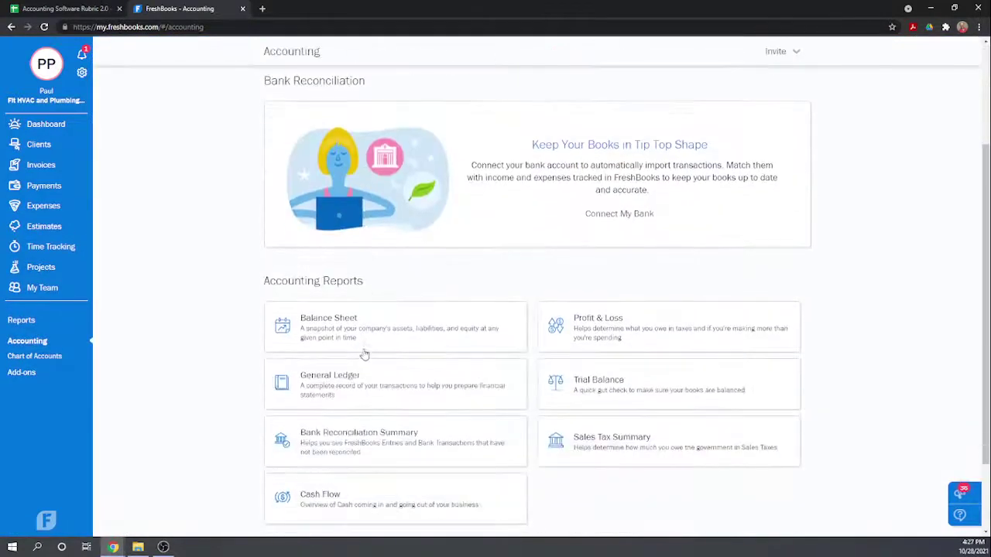
{"action": "left_click", "coordinate": [343, 391]}
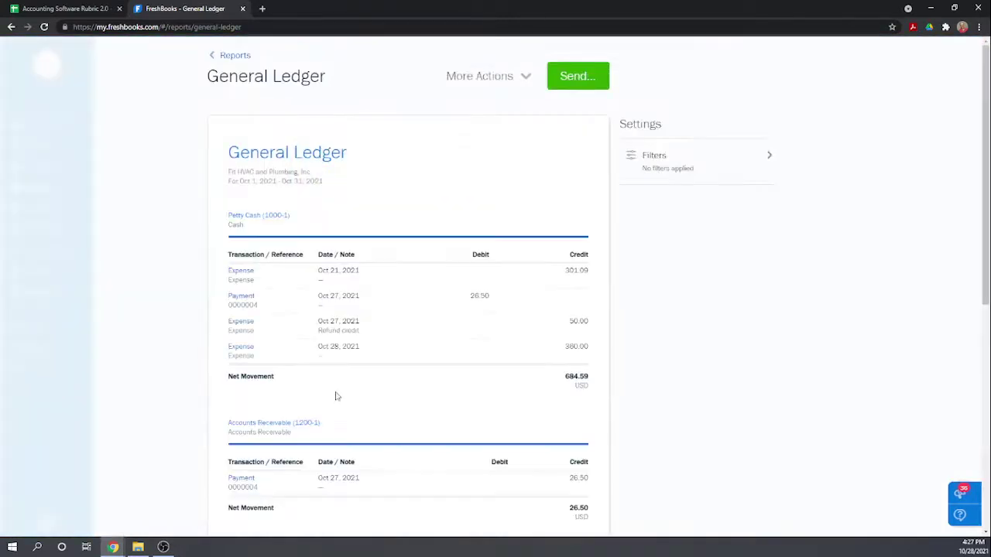
- Filter the General Ledger report to the This Year date range and apply it
{"action": "left_click", "coordinate": [687, 166]}
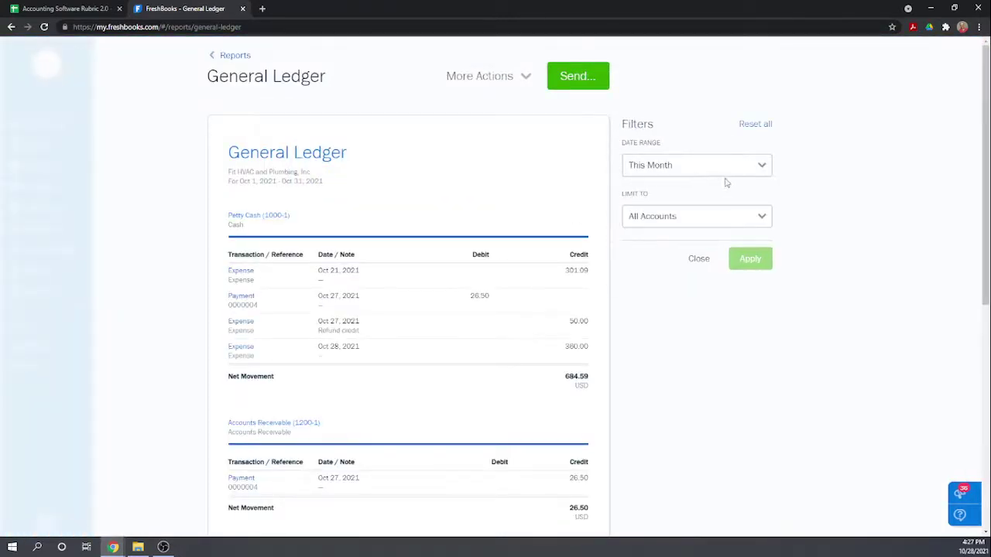
{"action": "left_click", "coordinate": [761, 166]}
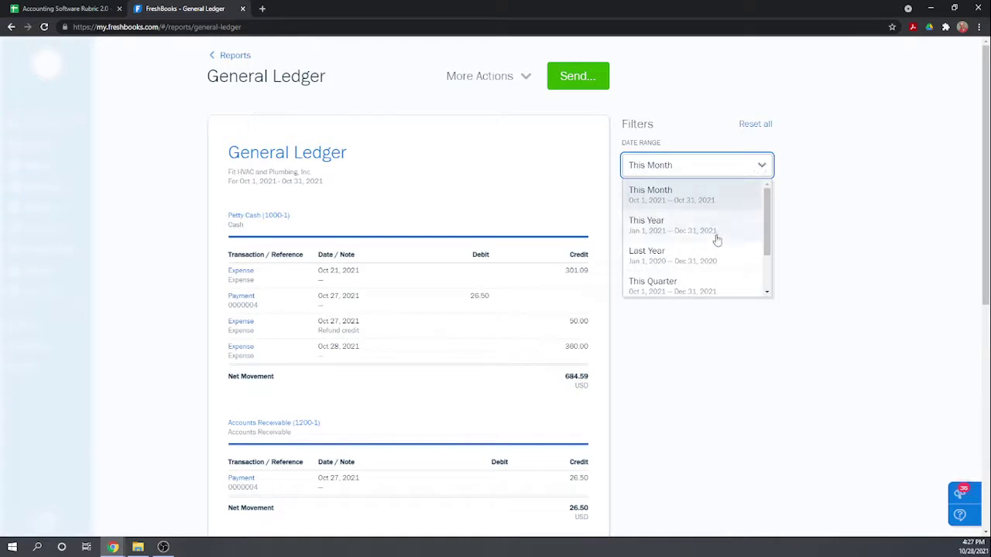
{"action": "left_click", "coordinate": [715, 230]}
{"action": "left_click", "coordinate": [742, 261]}
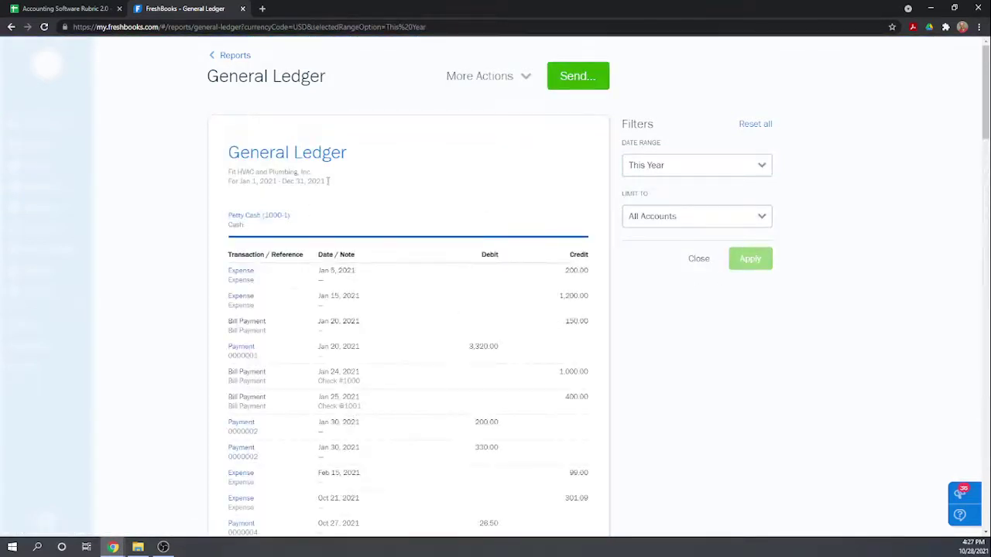
- Review the ledger entries, then switch to the Google Sheets rubric and score General Ledger 1 in cell G145
{"action": "scroll", "coordinate": [411, 214], "scroll_direction": "down", "scroll_amount": 4}
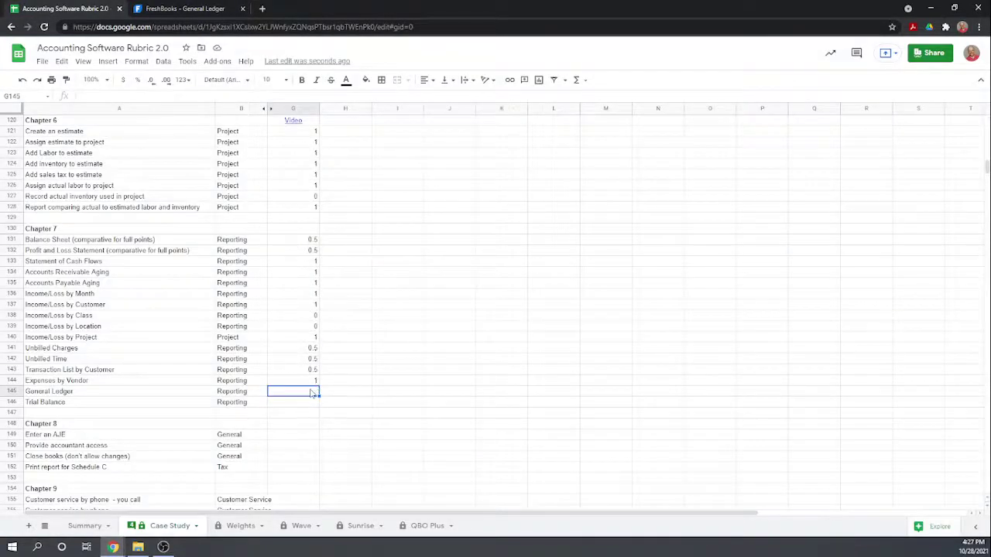
{"action": "type", "text": "1"}
{"action": "key", "text": "Return"}
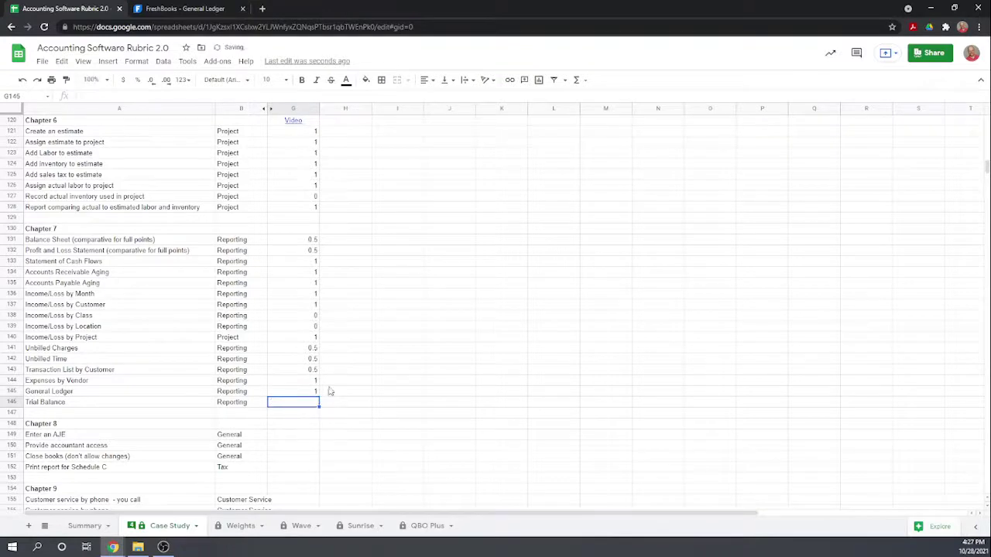
- Switch back to FreshBooks, open the Trial Balance report from the Reports page and review its accounts and totals
{"action": "left_click", "coordinate": [166, 8]}
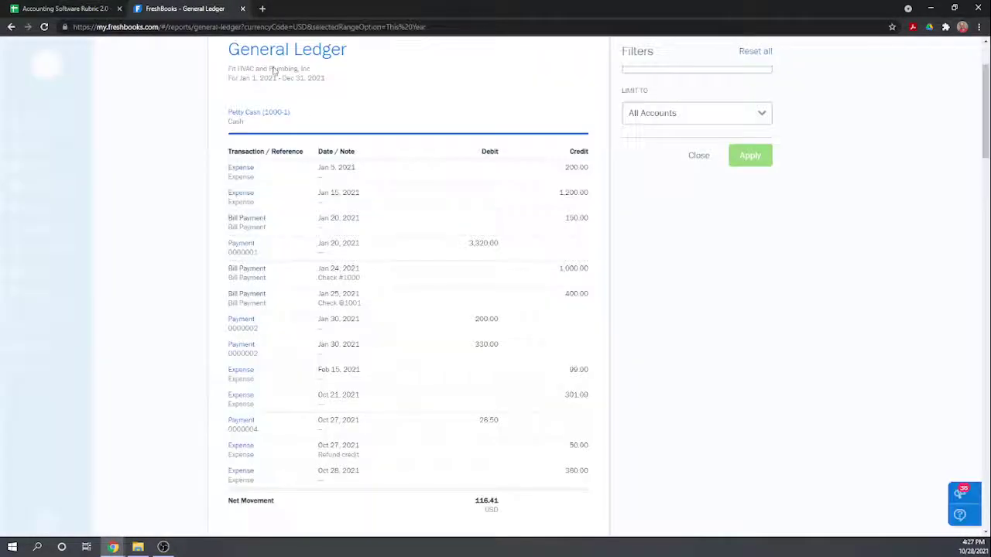
{"action": "left_click", "coordinate": [11, 27]}
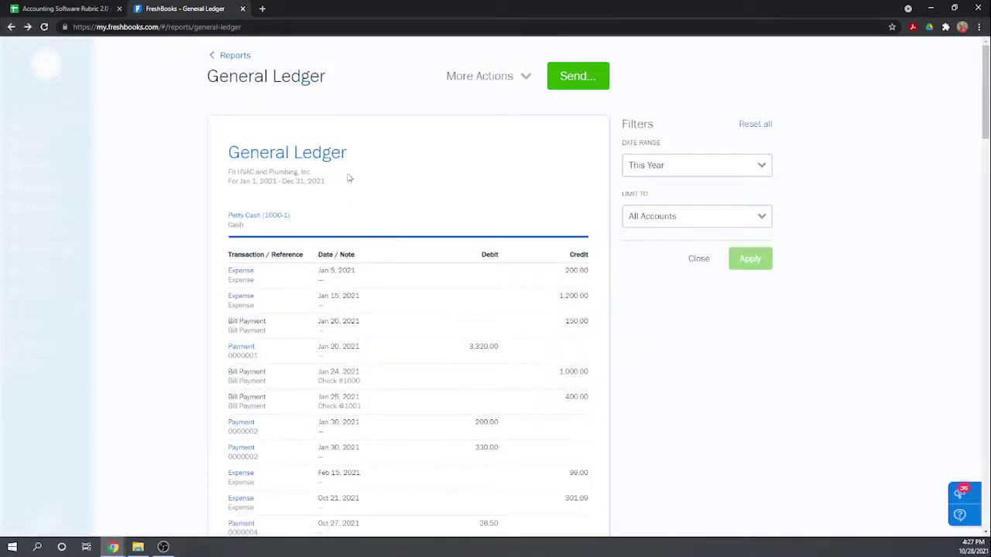
{"action": "left_click", "coordinate": [244, 55]}
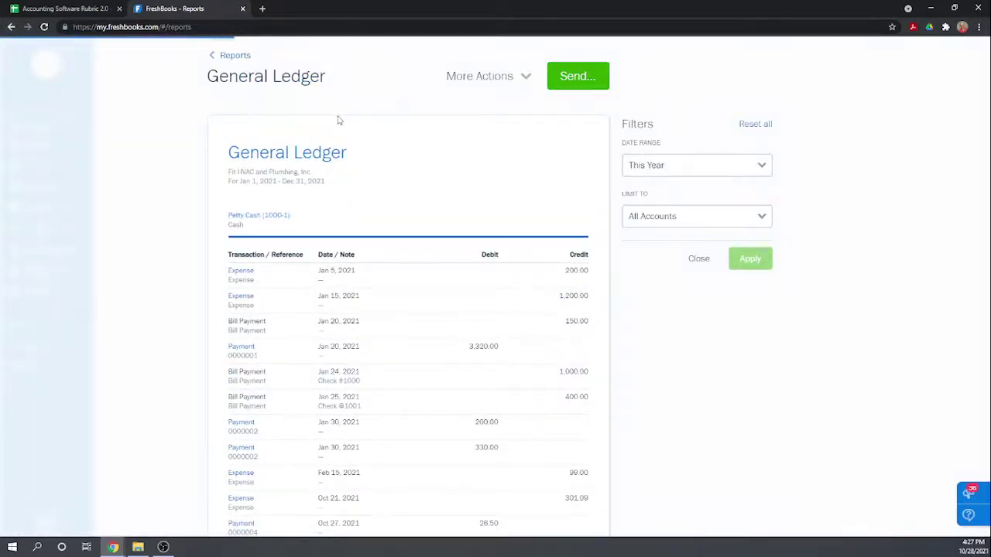
{"action": "scroll", "coordinate": [427, 283], "scroll_direction": "down", "scroll_amount": 6}
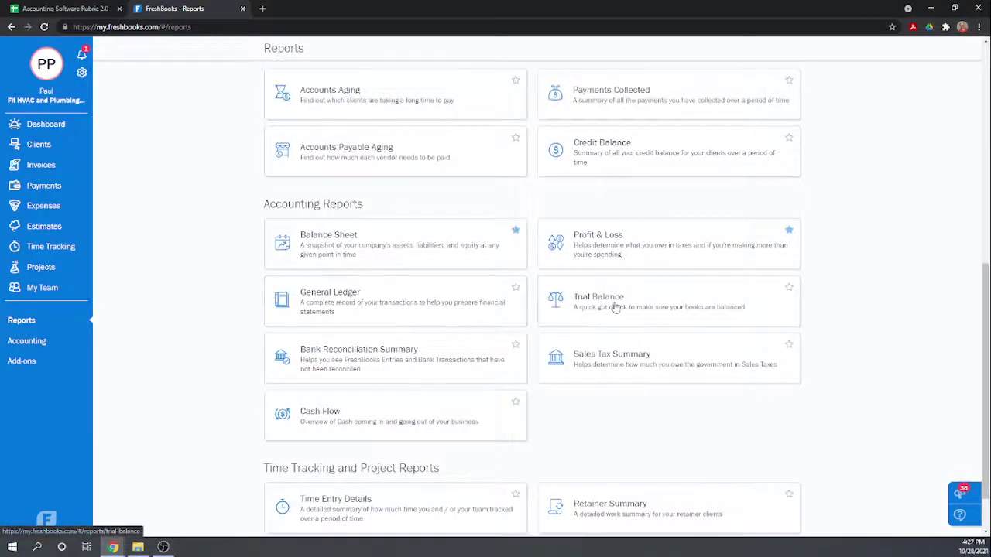
{"action": "left_click", "coordinate": [614, 307]}
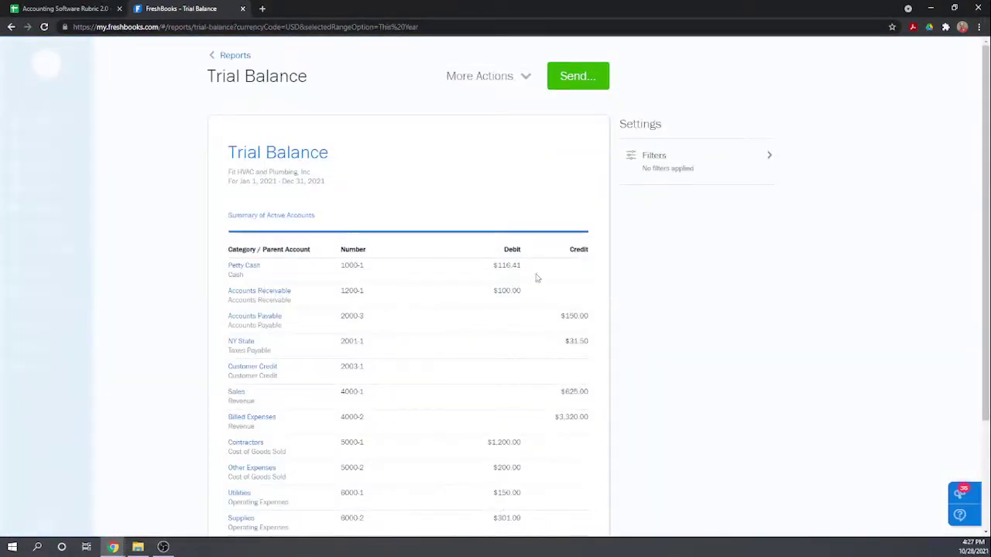
{"action": "scroll", "coordinate": [387, 198], "scroll_direction": "down", "scroll_amount": 1}
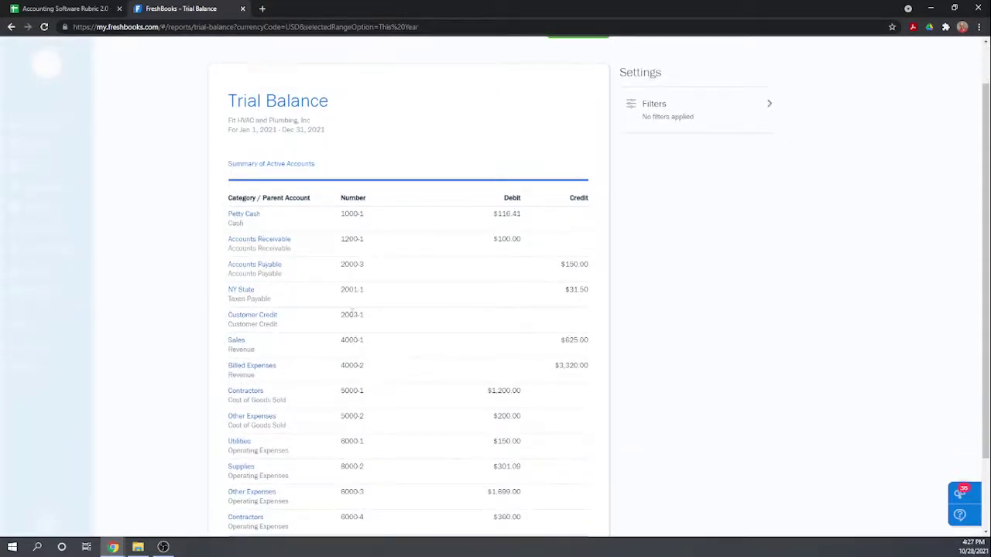
{"action": "scroll", "coordinate": [347, 304], "scroll_direction": "down", "scroll_amount": 2}
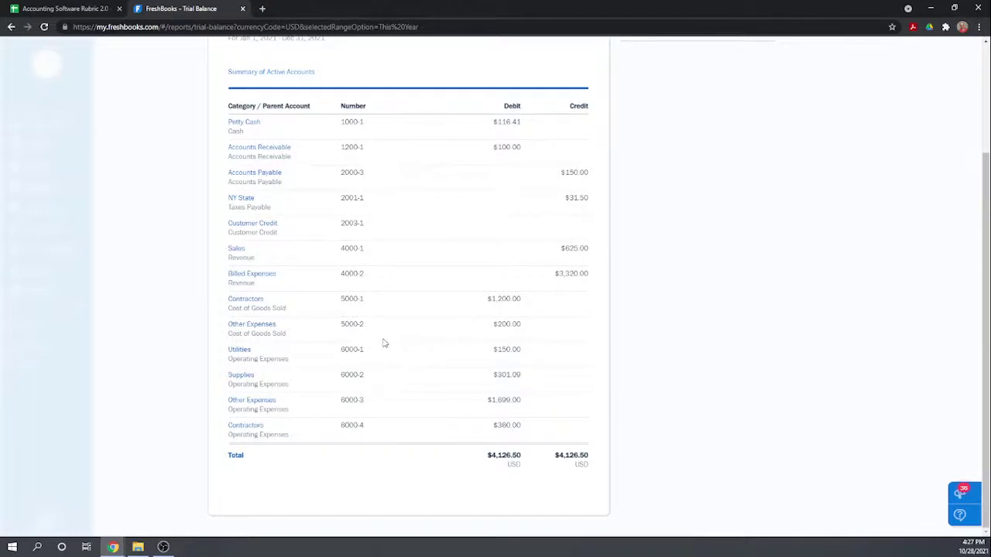
{"action": "scroll", "coordinate": [385, 343], "scroll_direction": "up", "scroll_amount": 3}
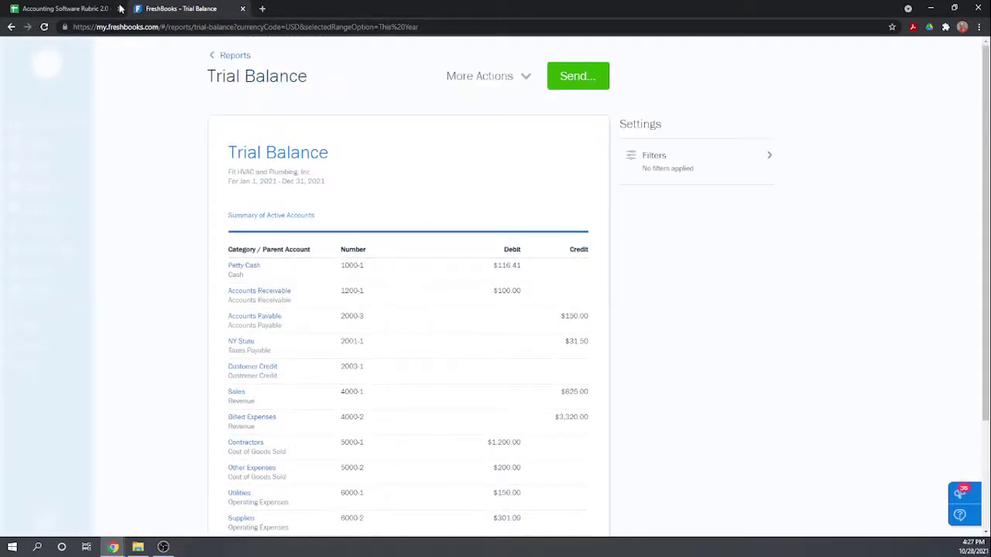
- Switch to the Google Sheets rubric, score Trial Balance 1 in cell G146, and look over the Chapter 7 scores
{"action": "left_click", "coordinate": [77, 11]}
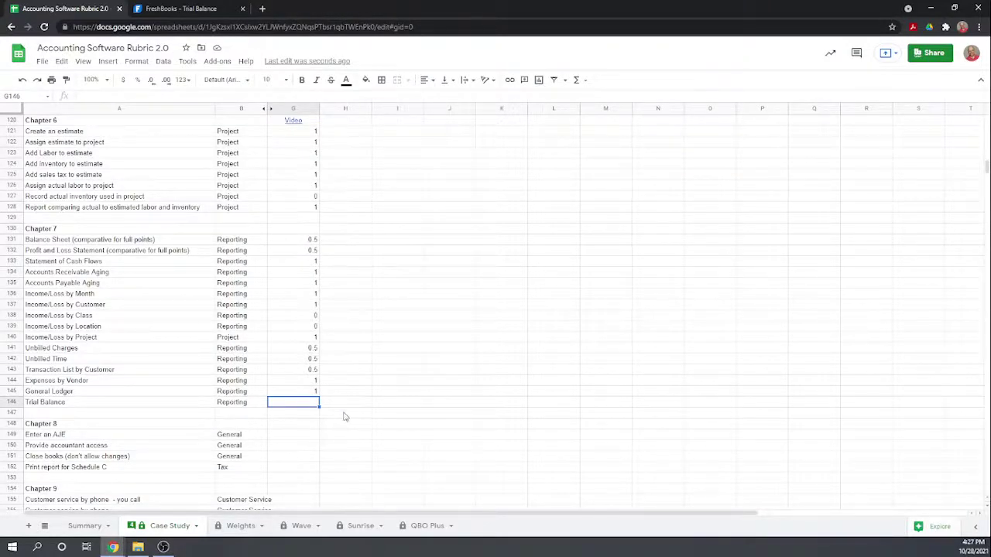
{"action": "type", "text": "1"}
{"action": "key", "text": "Return"}
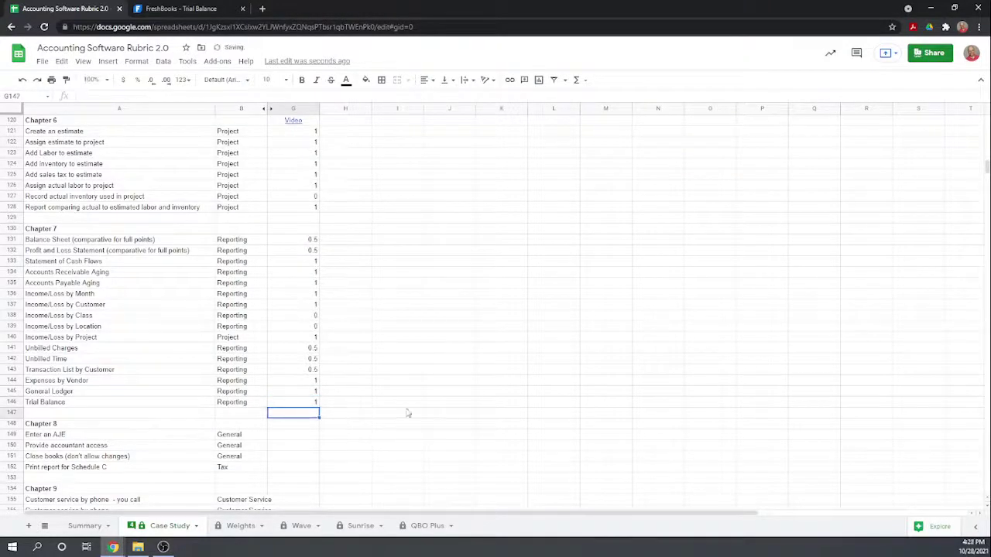
{"action": "scroll", "coordinate": [513, 340], "scroll_direction": "up", "scroll_amount": 2}
{"action": "scroll", "coordinate": [513, 340], "scroll_direction": "down", "scroll_amount": 1}
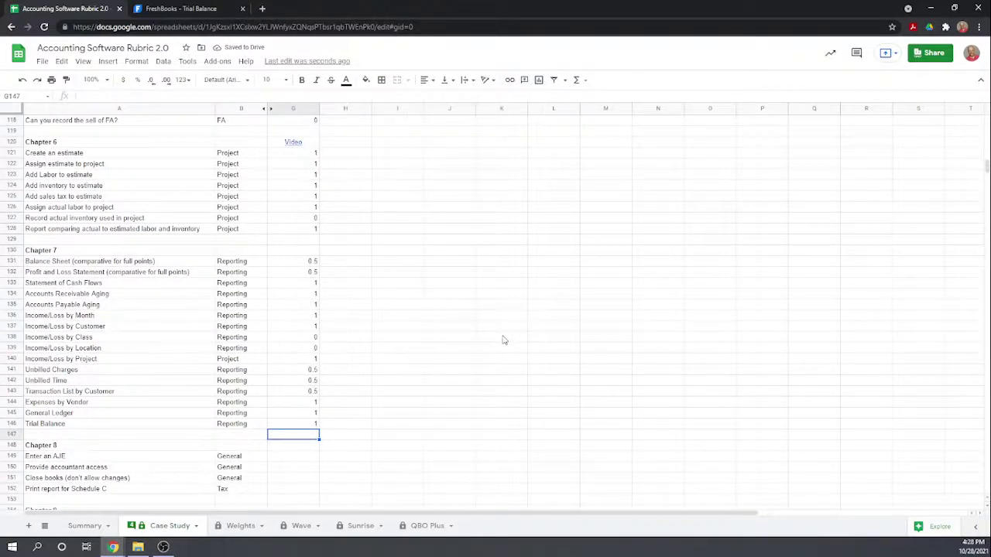
{"action": "scroll", "coordinate": [503, 340], "scroll_direction": "up", "scroll_amount": 3}
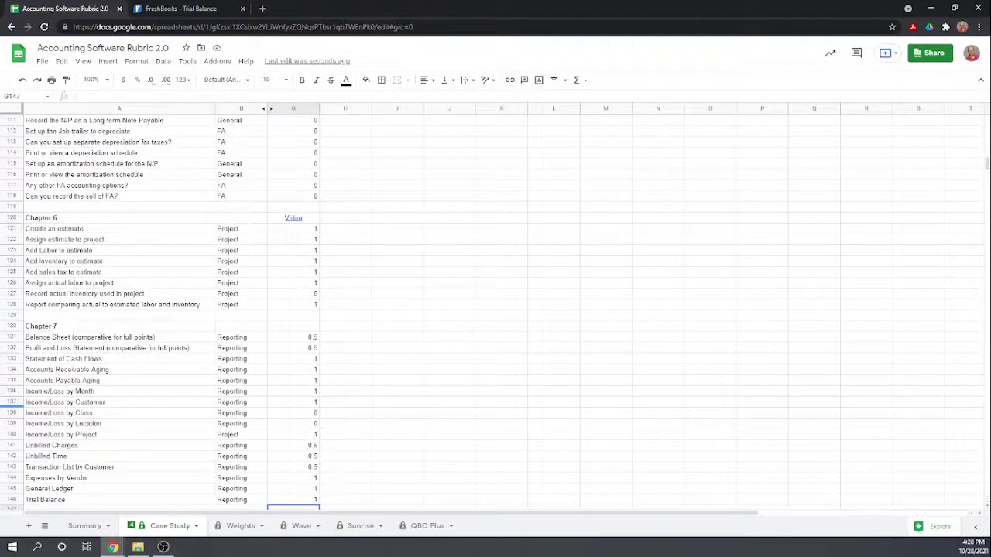